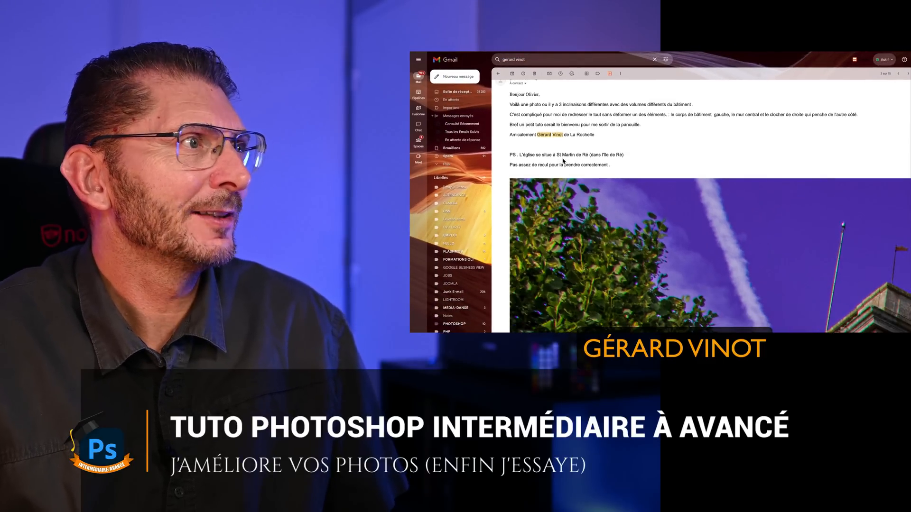
Examine the e-mail asking how to straighten the church photo, including the attached picture.
scroll(568, 176, down, 1)
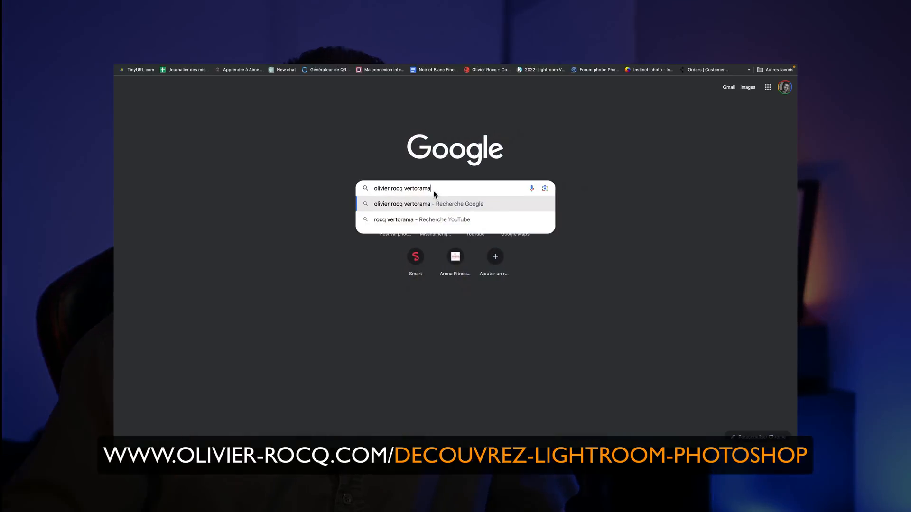
Search Google for the photographer's vertorama article and read through its explanation of the composition technique.
key(Return)
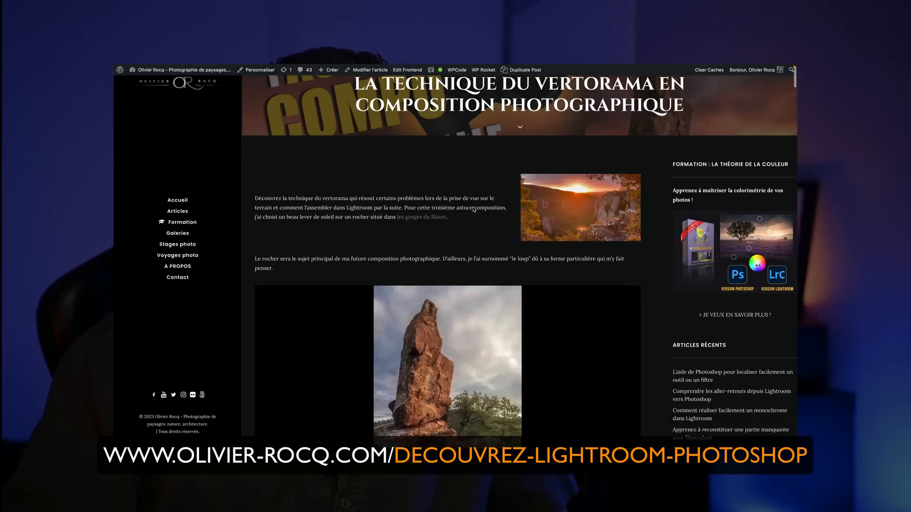
scroll(493, 217, down, 3)
scroll(492, 216, down, 5)
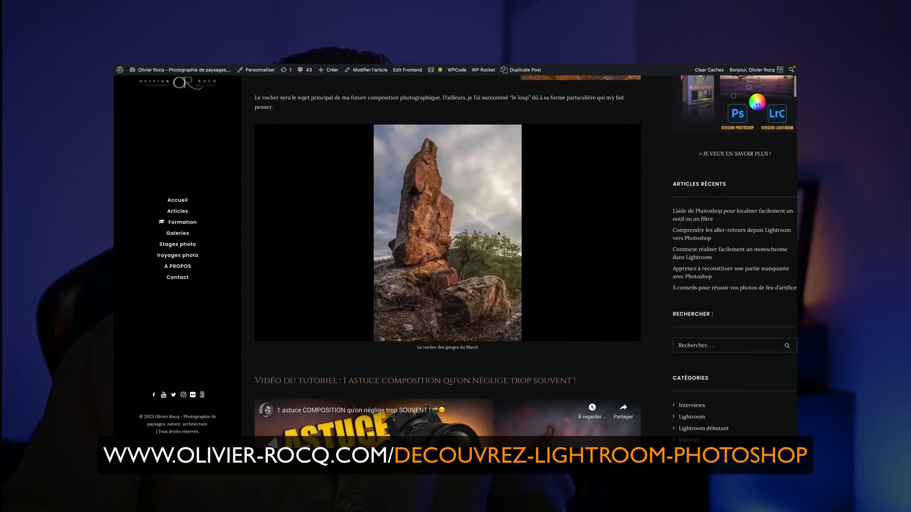
scroll(499, 234, down, 10)
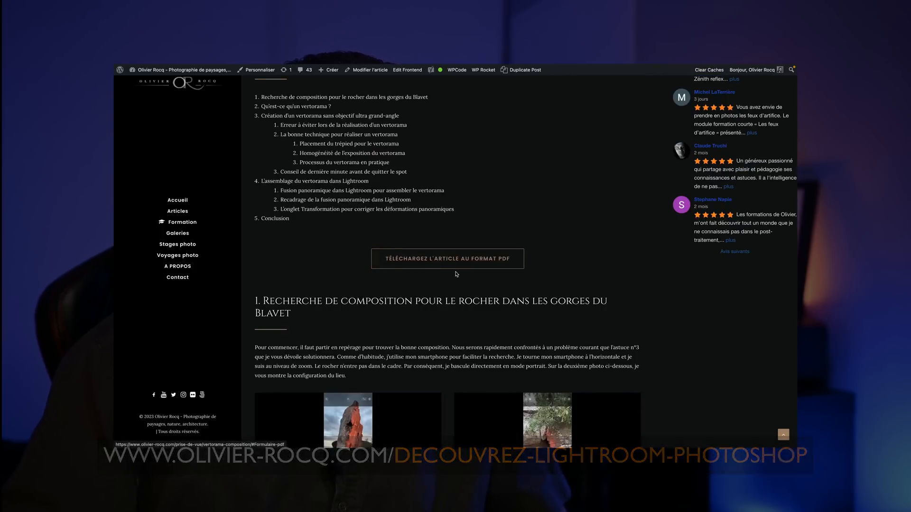
scroll(448, 266, down, 8)
scroll(455, 276, down, 20)
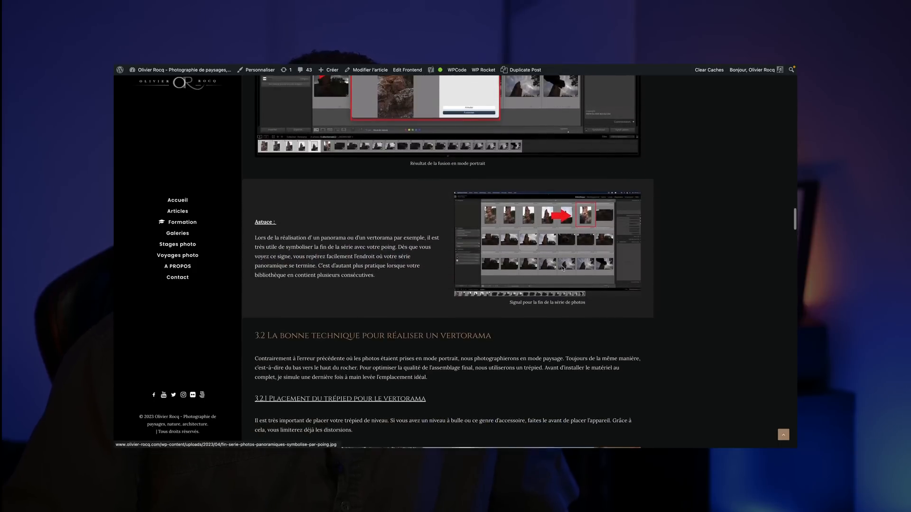
scroll(562, 268, down, 10)
scroll(562, 268, down, 6)
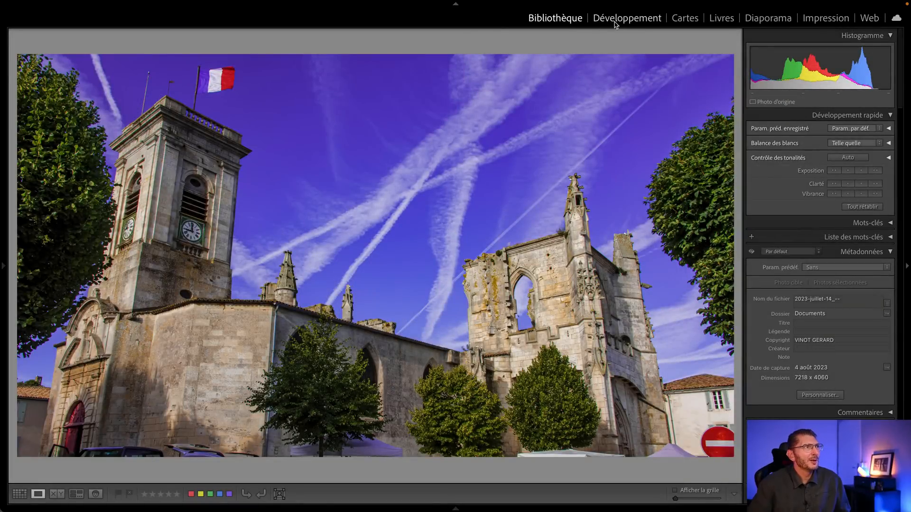
Open the church photo in the Développement module and show its Transformation settings.
click(613, 21)
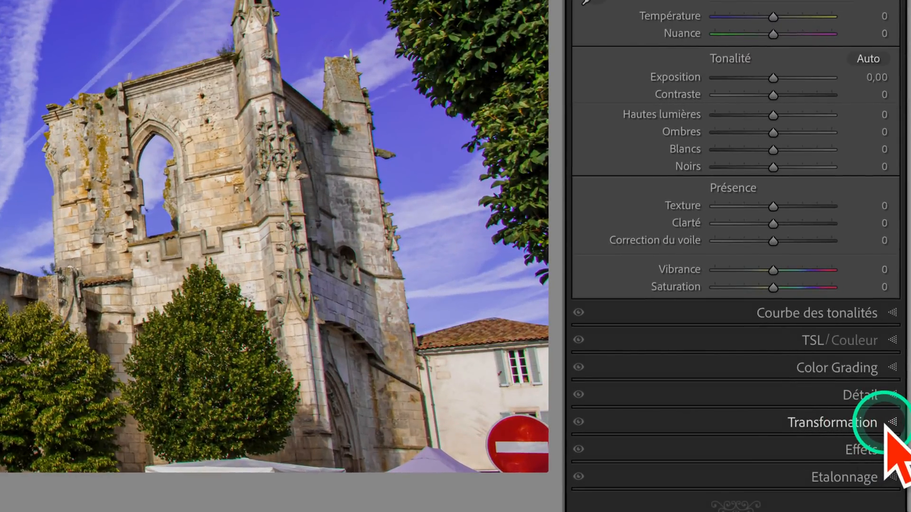
click(885, 426)
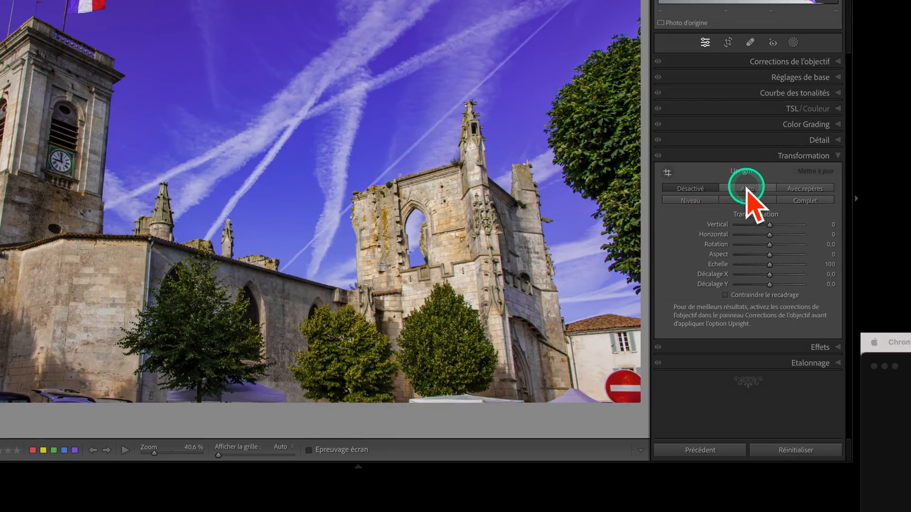
Try the Auto Upright correction on the church photo and set Upright back to Désactivé.
click(745, 188)
key(ctrl)
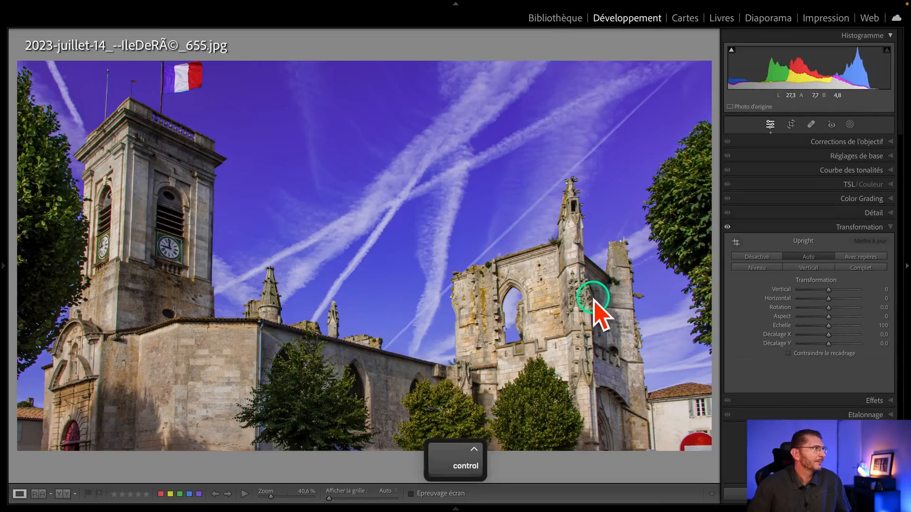
click(757, 258)
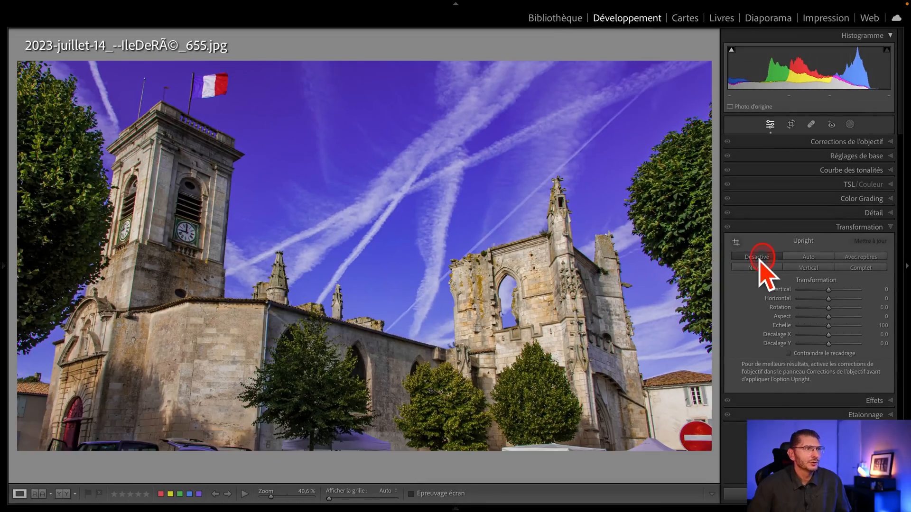
key(ctrl)
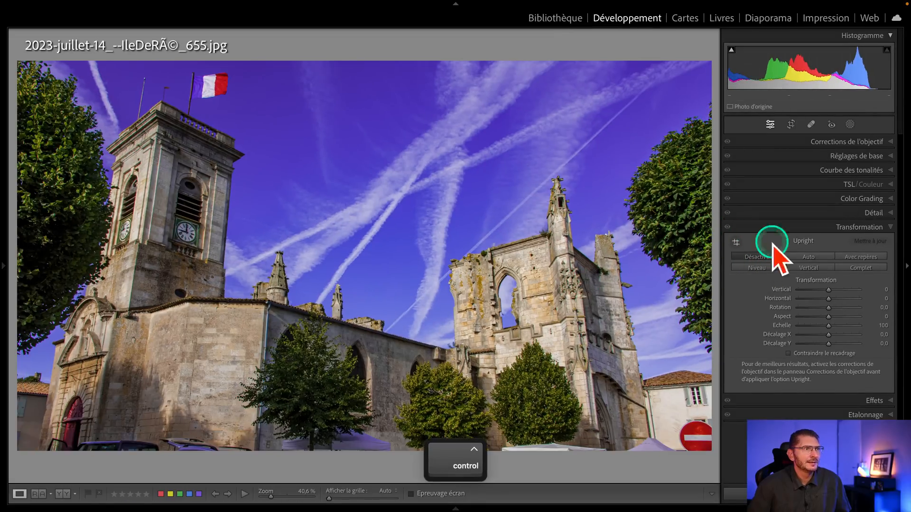
key(ctrl)
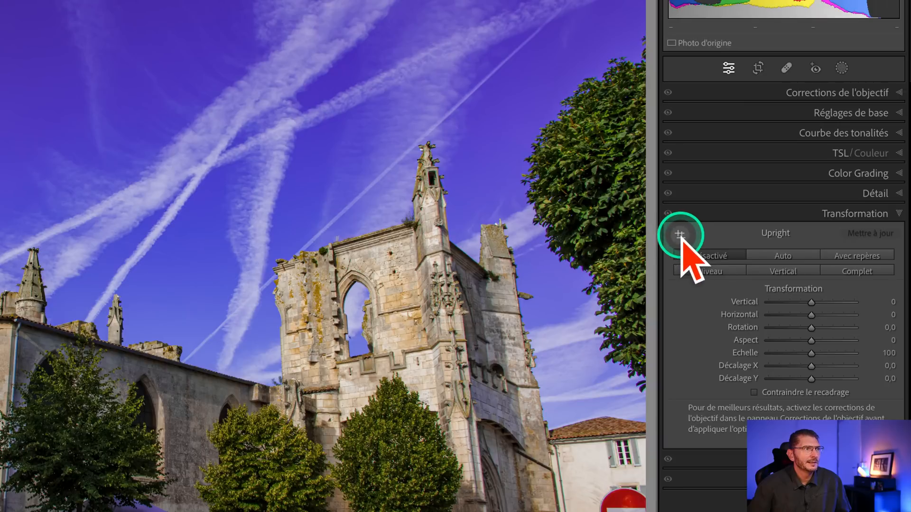
Straighten the photo with guided Upright, drawing vertical guides along the left facade's outer edge and the white house's left edge.
click(679, 235)
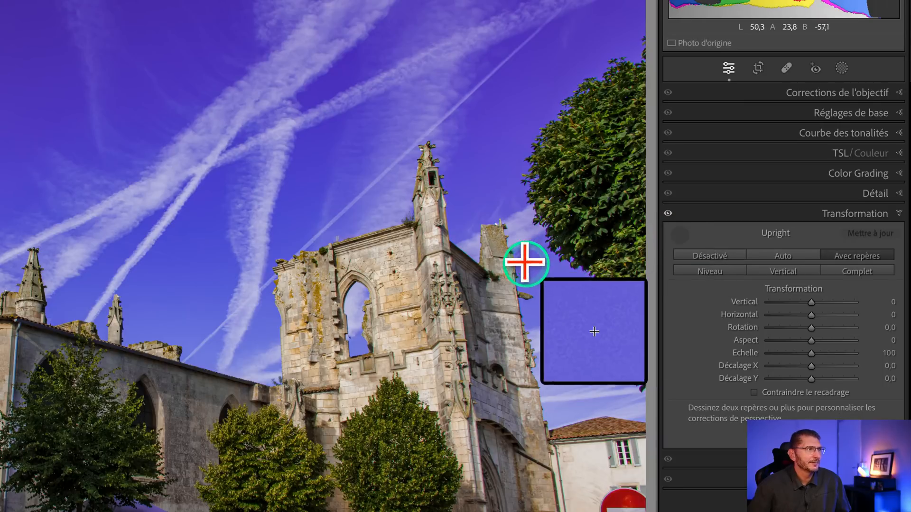
key(ctrl)
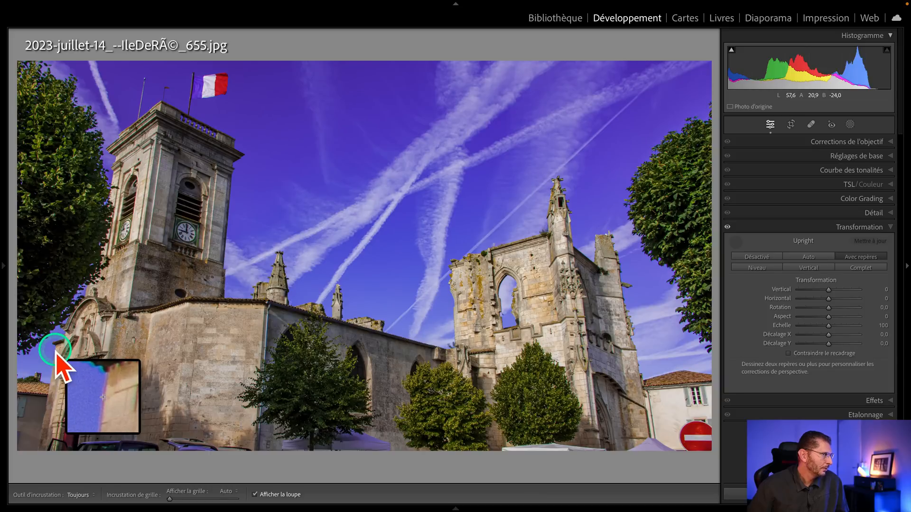
drag(56, 350, 50, 383)
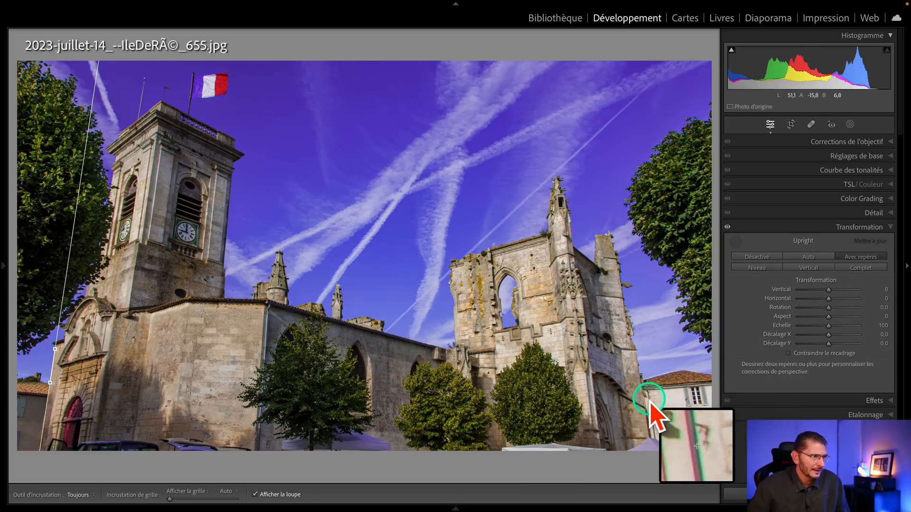
drag(649, 398, 654, 427)
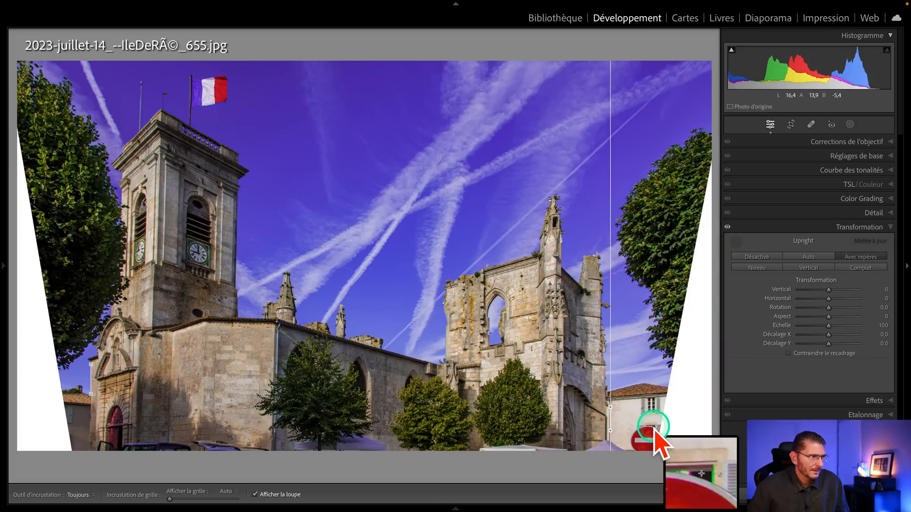
key(ctrl)
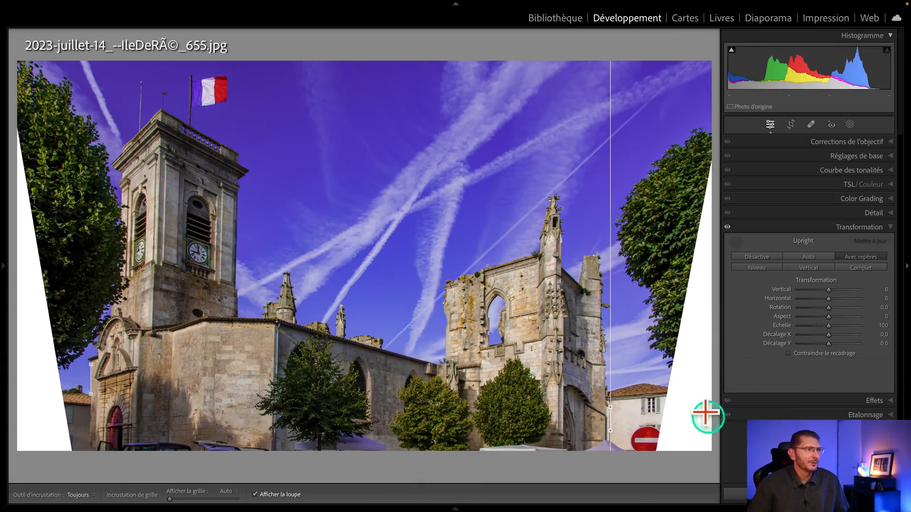
Try constraining the crop of the corrected photo and undo it.
click(789, 354)
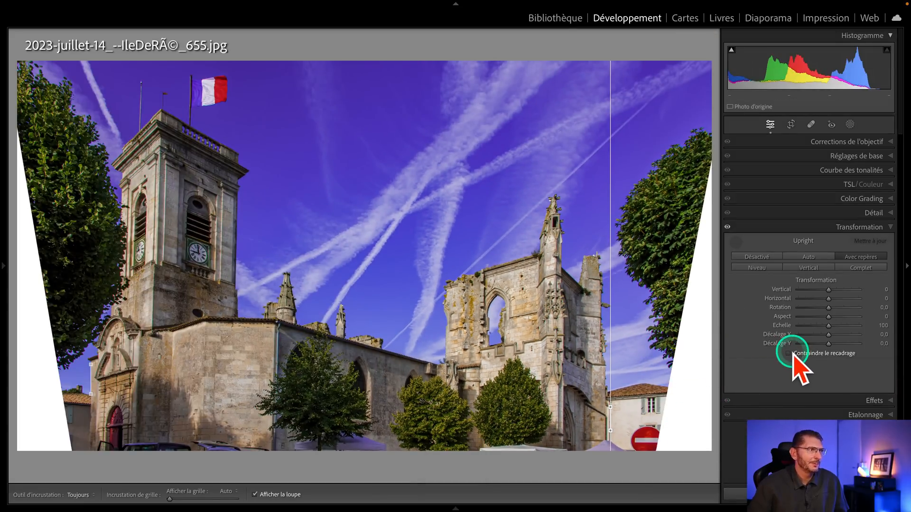
key(super+z)
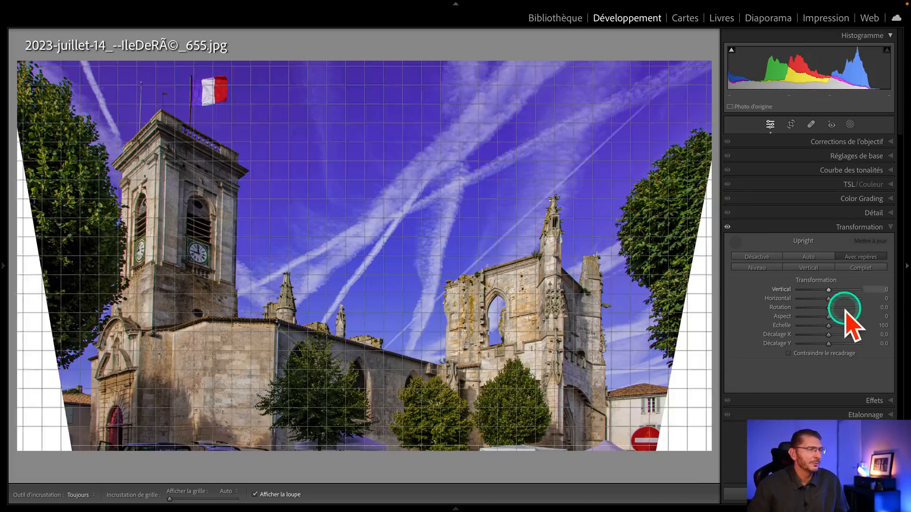
Compare the church photo with and without the Transformation correction.
click(727, 226)
click(727, 227)
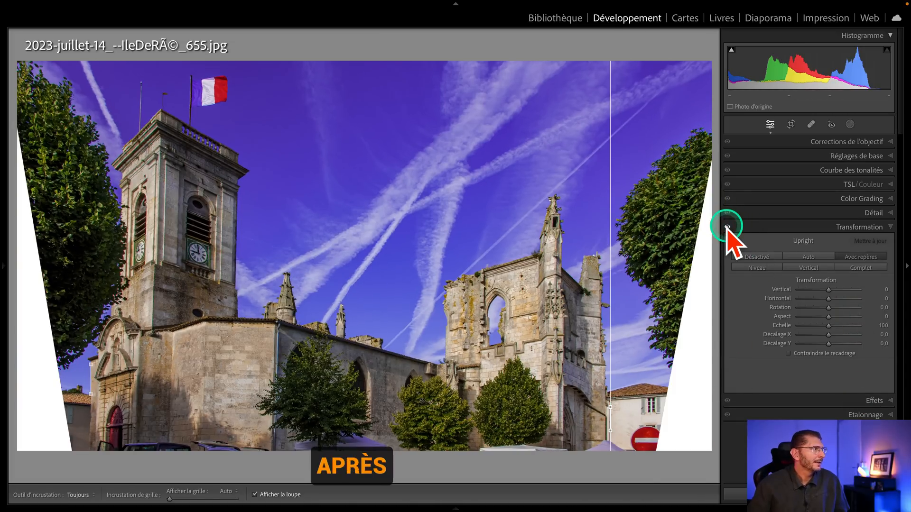
click(727, 227)
click(727, 226)
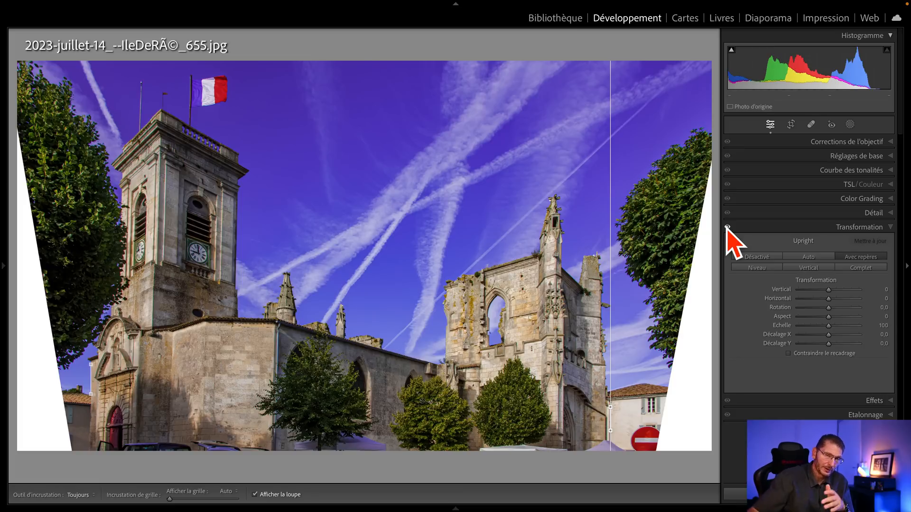
right_click(412, 261)
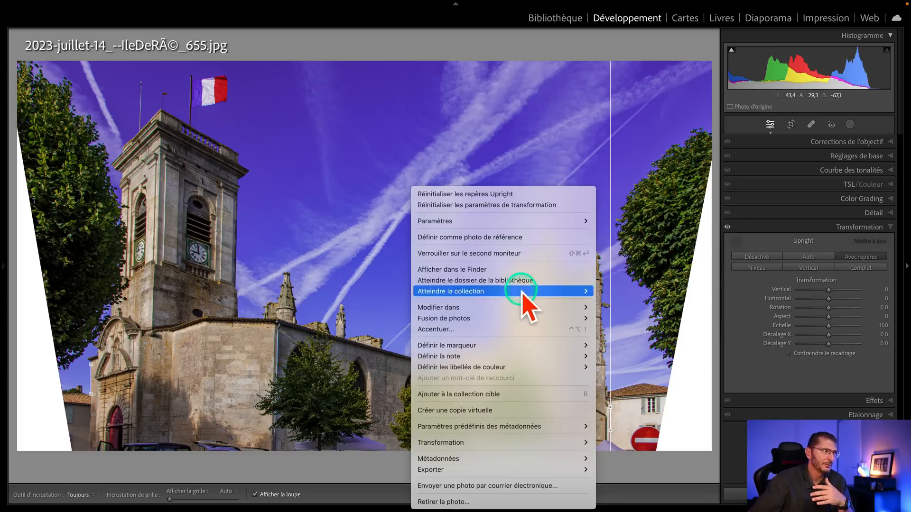
mouse_move(522, 311)
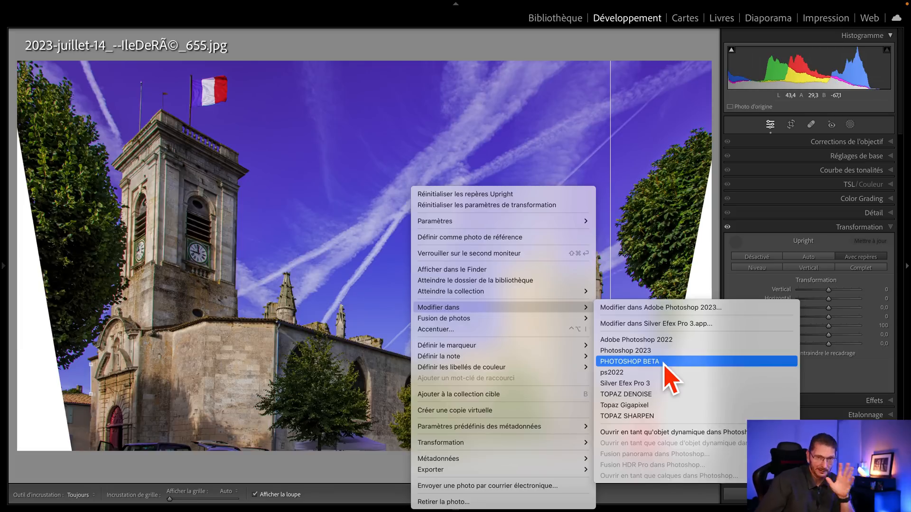
click(613, 45)
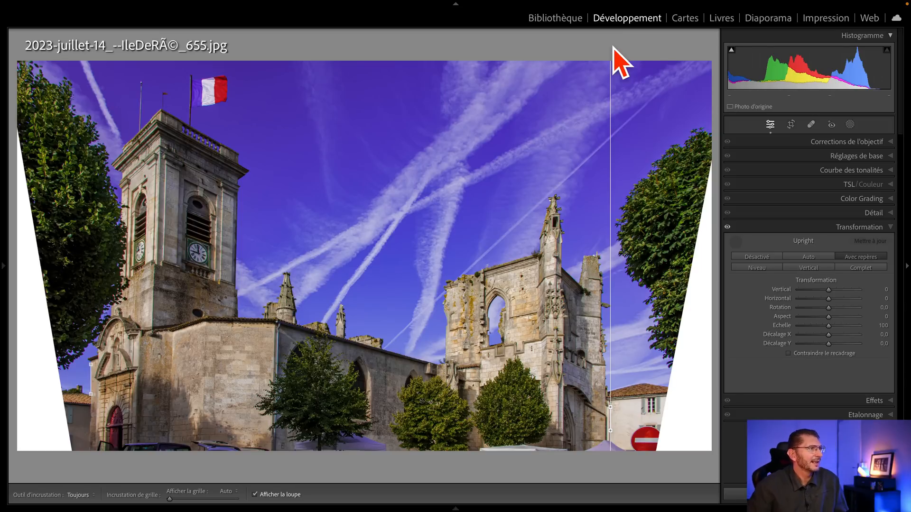
Open a copy of the photo with the Lightroom corrections in Photoshop Beta.
right_click(425, 228)
mouse_move(507, 312)
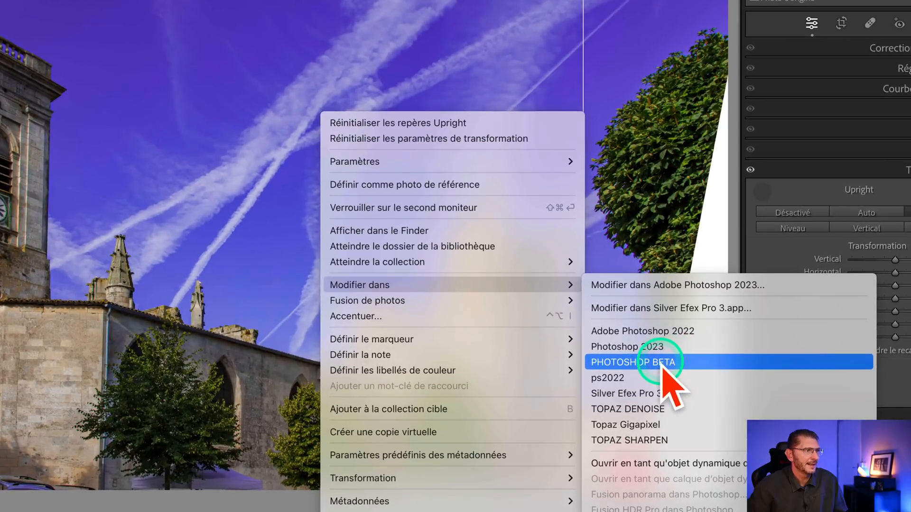
click(677, 363)
click(234, 57)
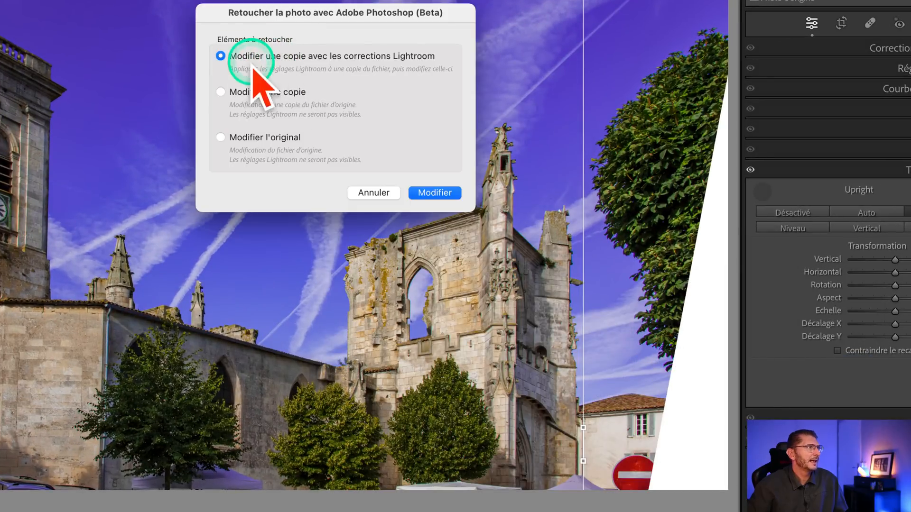
click(449, 192)
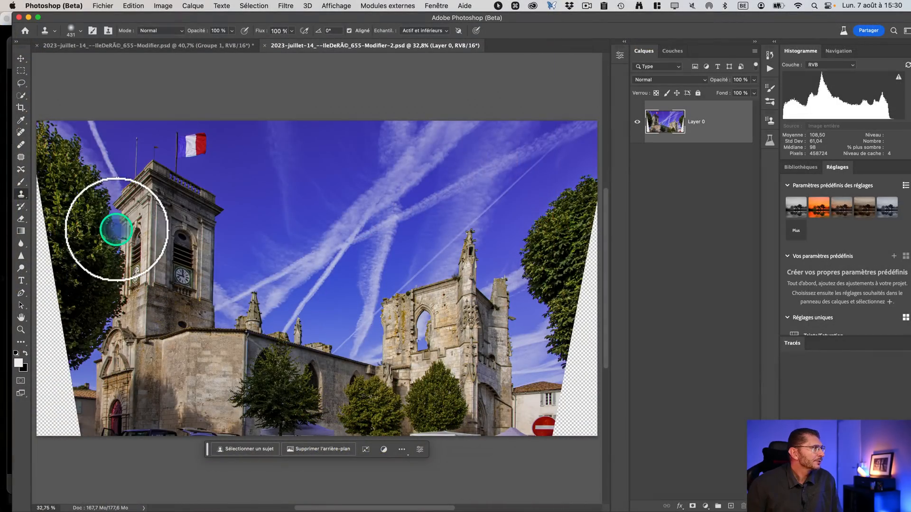
Examine the bell tower's stone edges up close for colour fringing.
key(z)
drag(106, 218, 193, 227)
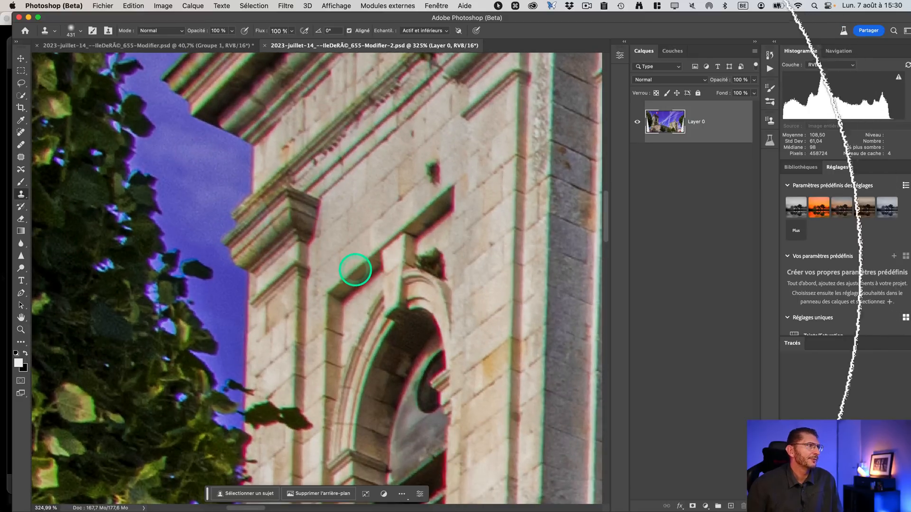
click(361, 252)
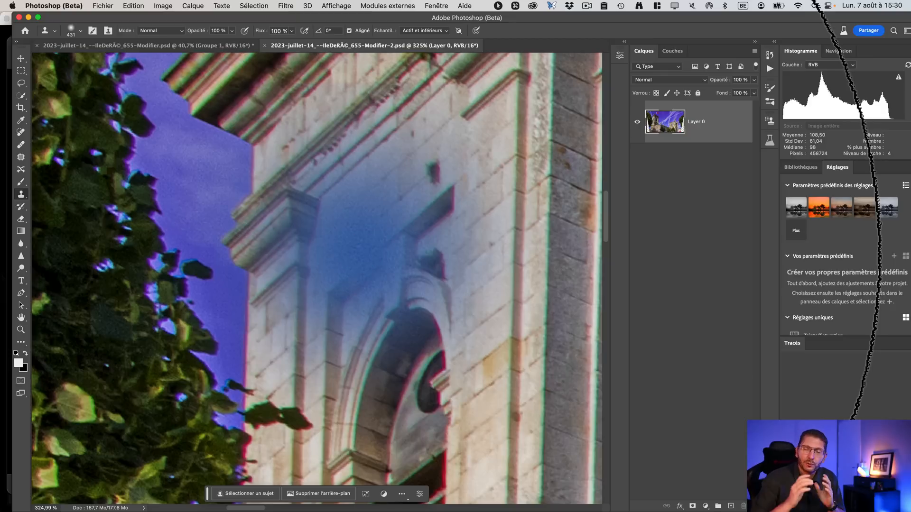
Switch to Lightroom Classic, check the photo's Corrections de l'objectif settings, and return to the image in Photoshop Beta.
key(super+Tab)
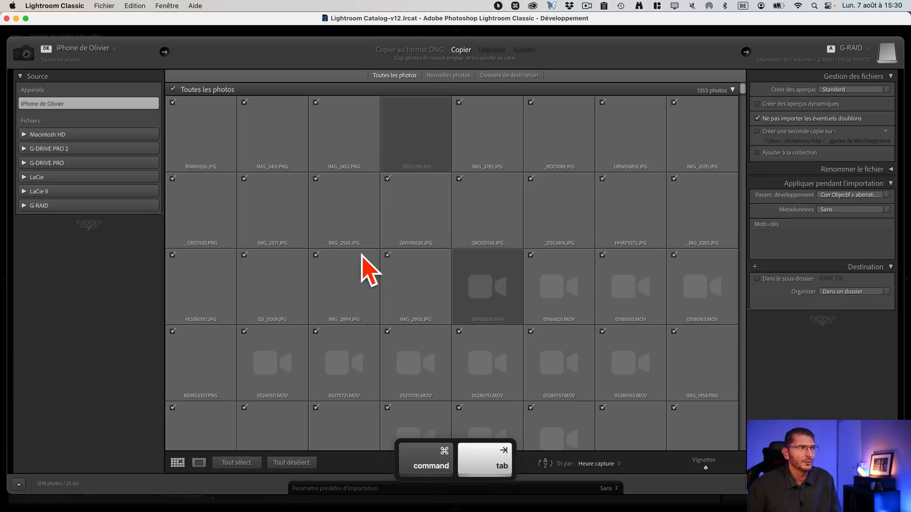
click(663, 137)
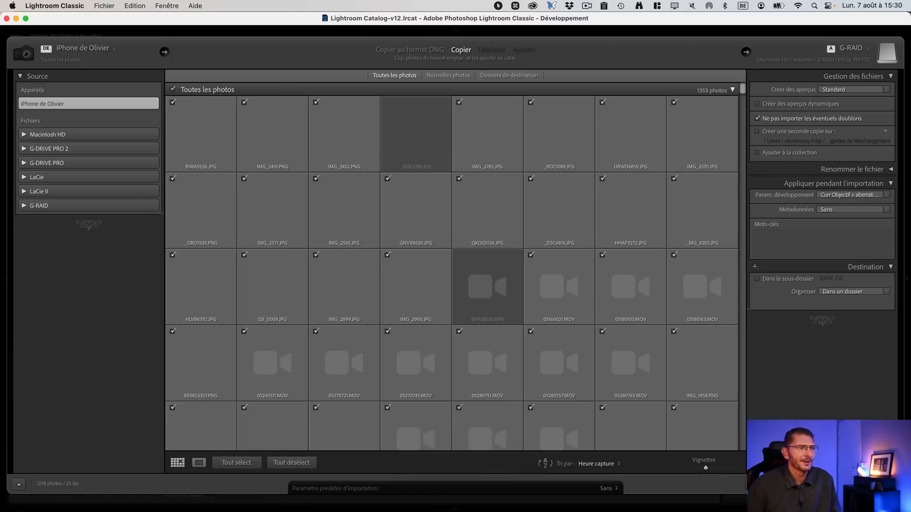
click(819, 484)
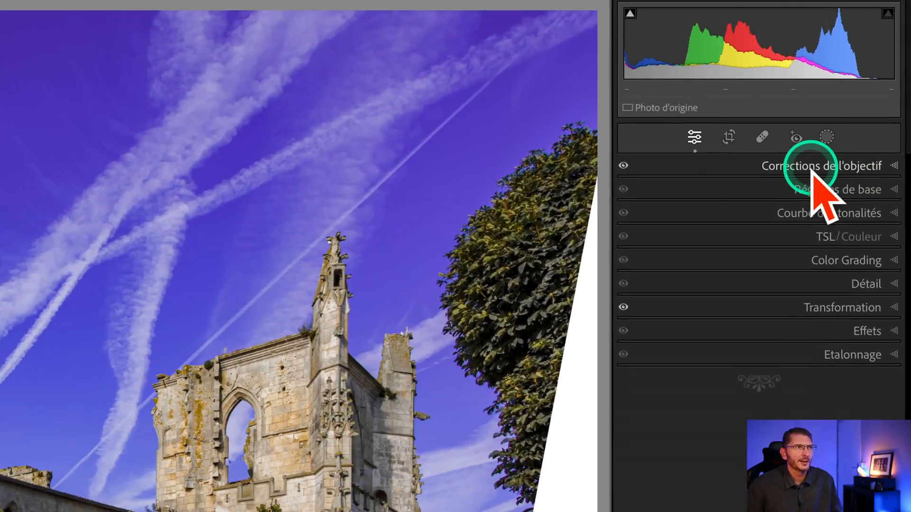
click(816, 167)
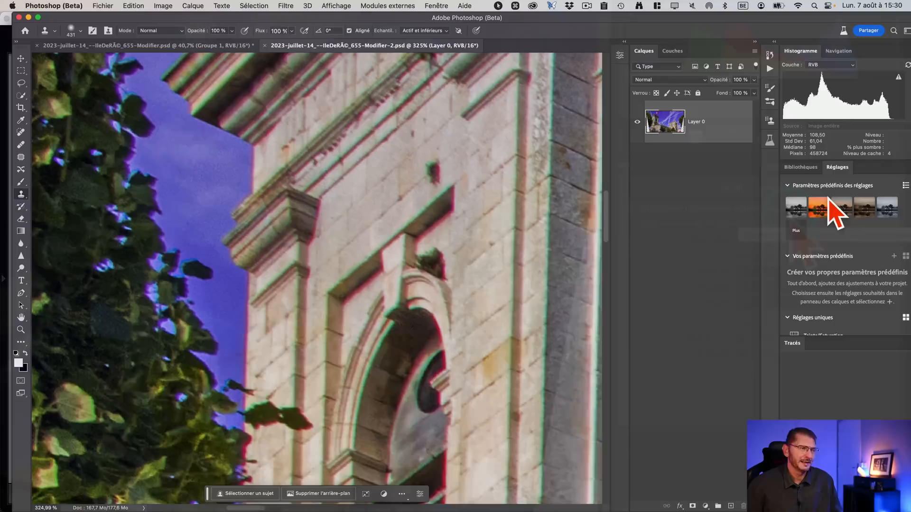
click(662, 158)
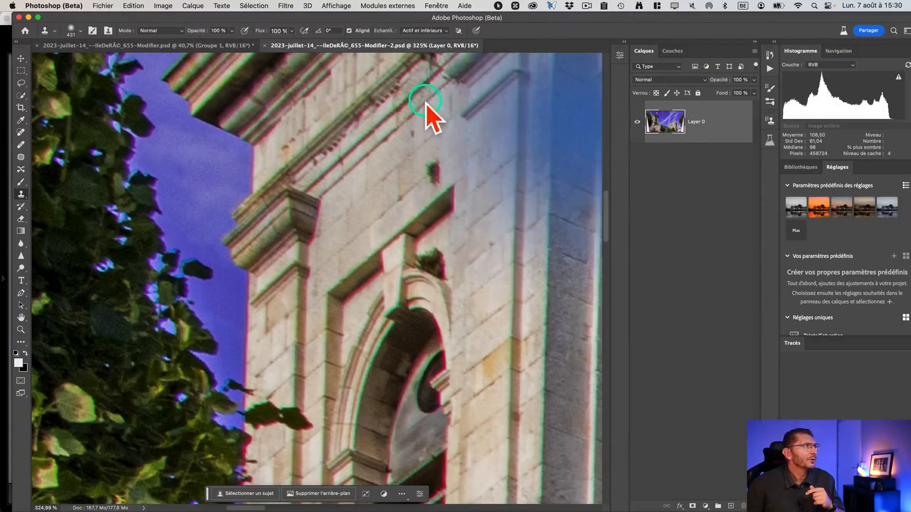
Open the photo in the Camera Raw filter and show the Optique fringe-removal settings.
click(286, 6)
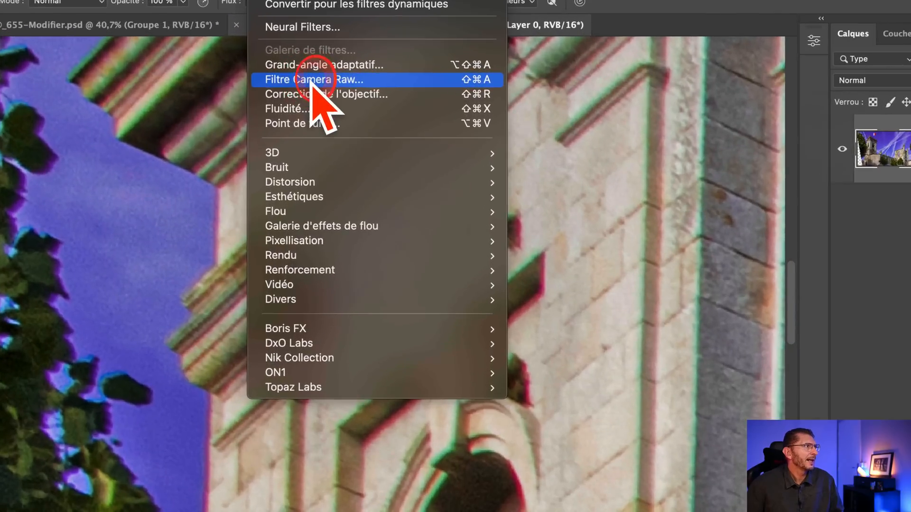
click(311, 81)
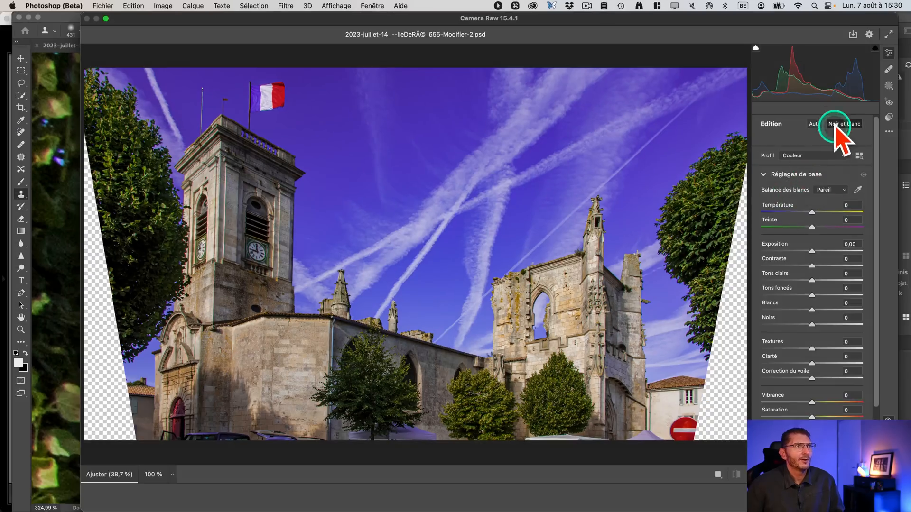
scroll(830, 423, down, 4)
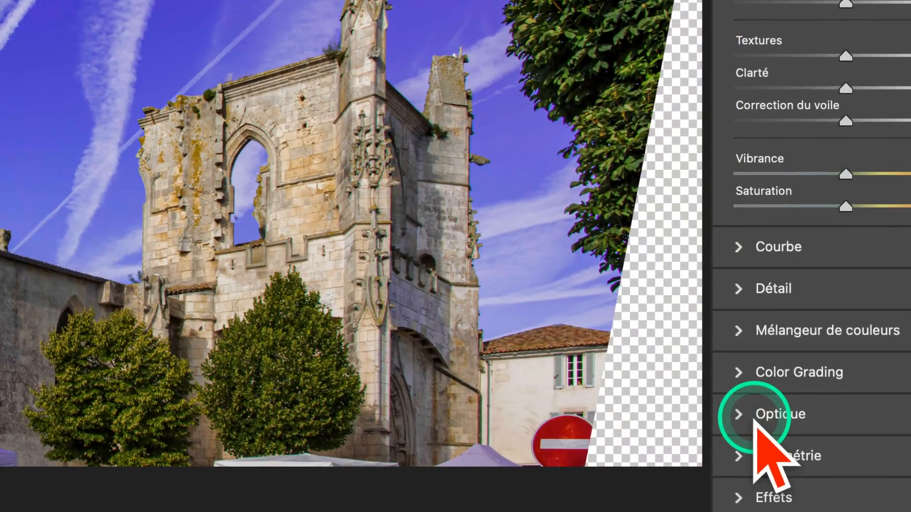
click(774, 416)
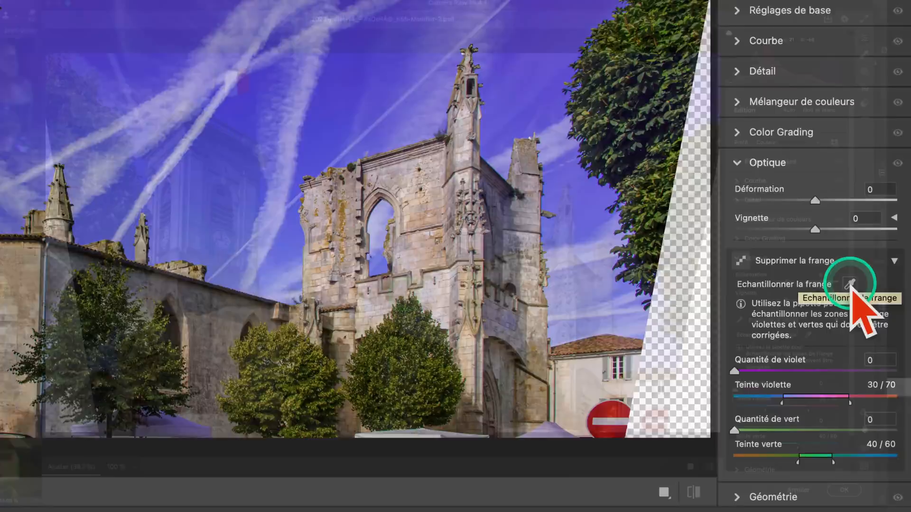
Sample the bell tower's green and magenta fringes to set violet 6 (41/100) and green 14 (26/53), and apply the filter.
click(849, 284)
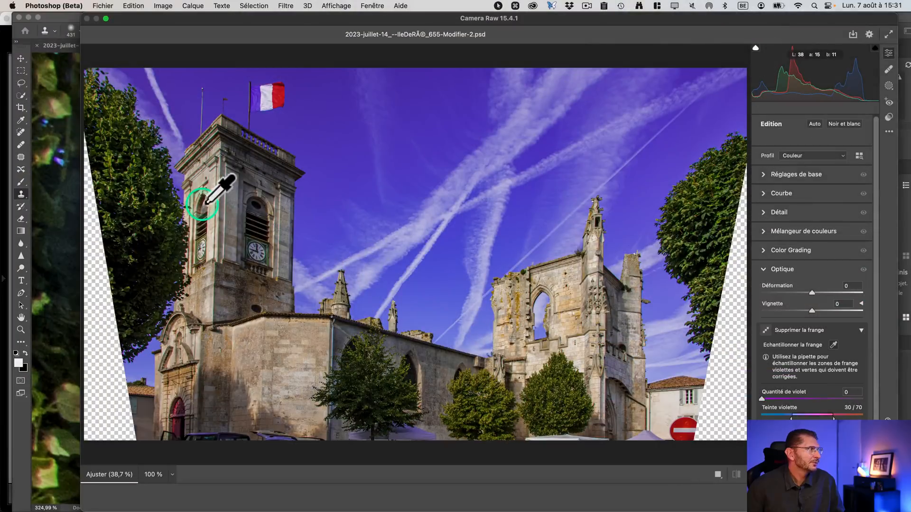
key(z)
drag(193, 193, 358, 196)
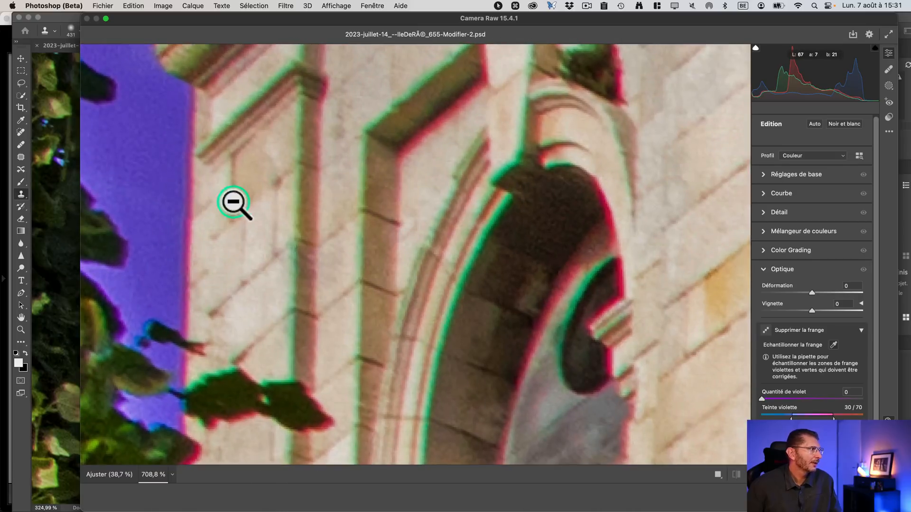
click(833, 345)
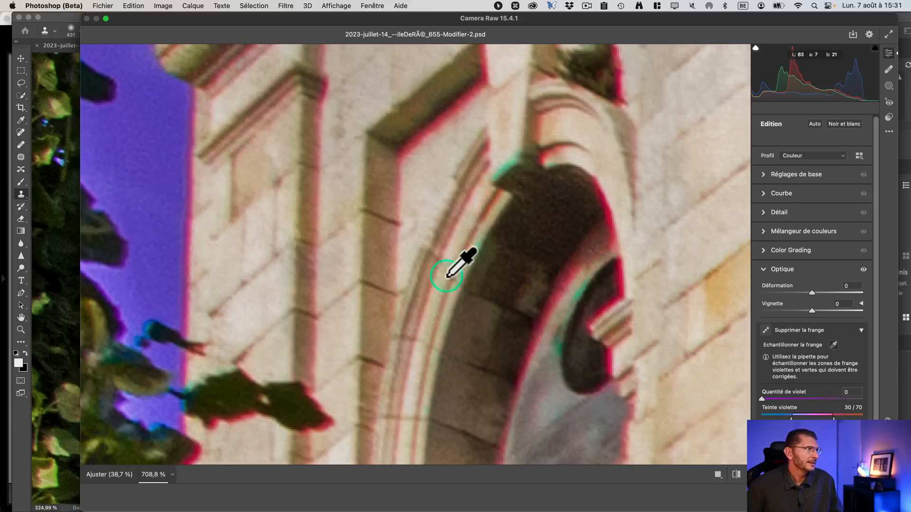
click(189, 237)
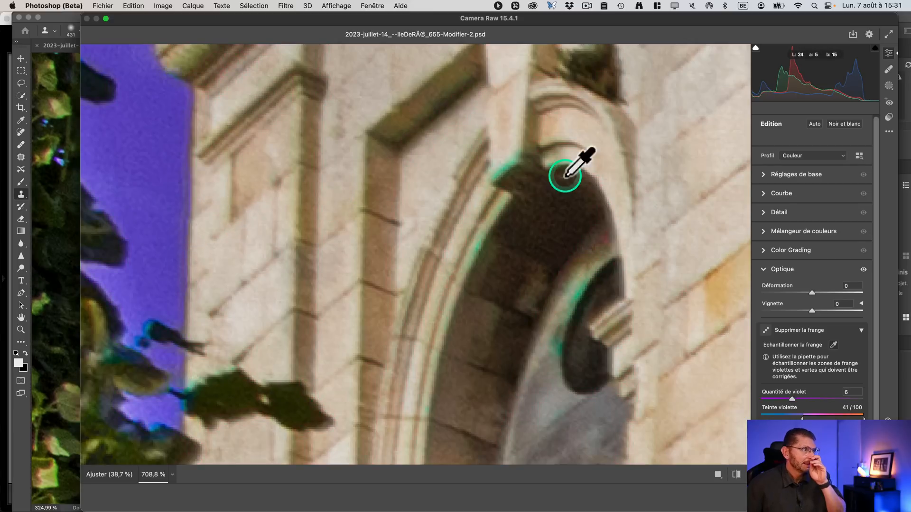
click(508, 164)
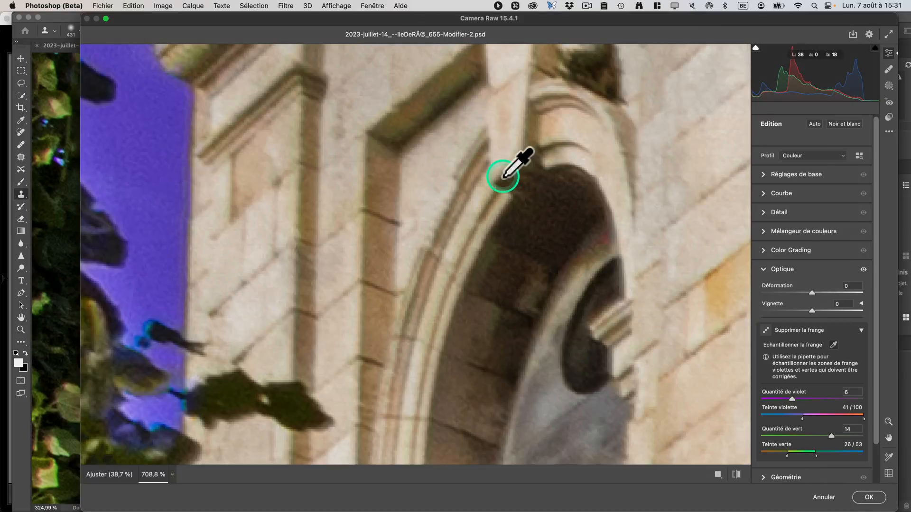
click(868, 497)
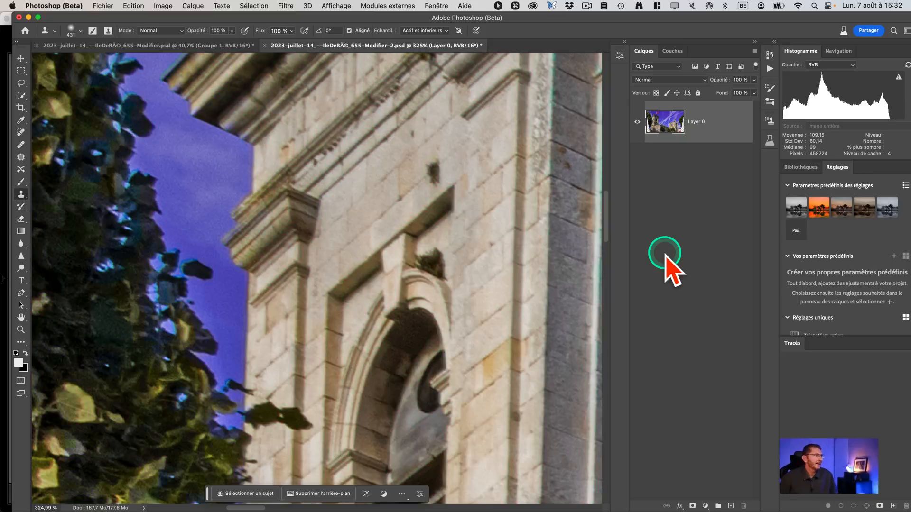
Fit the whole photo in view and compare its Ouvrir and Filtre Camera Raw history states.
key(super+0)
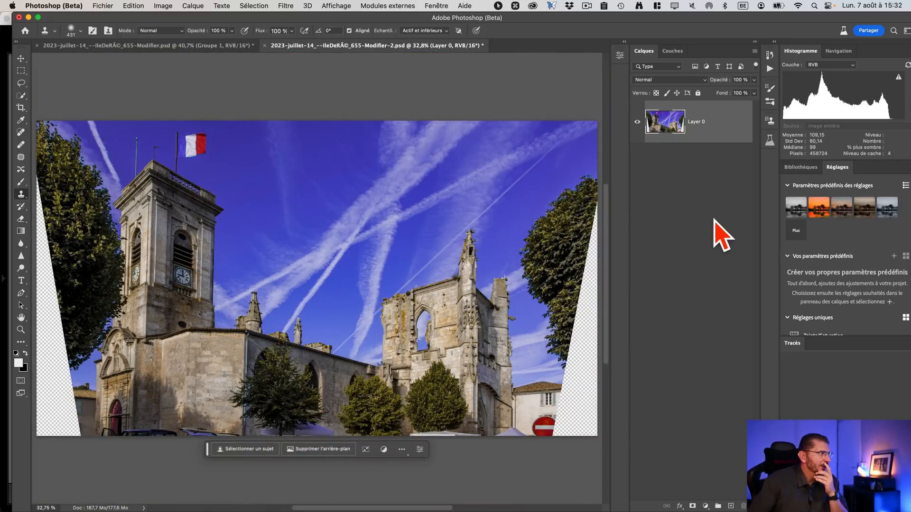
click(430, 5)
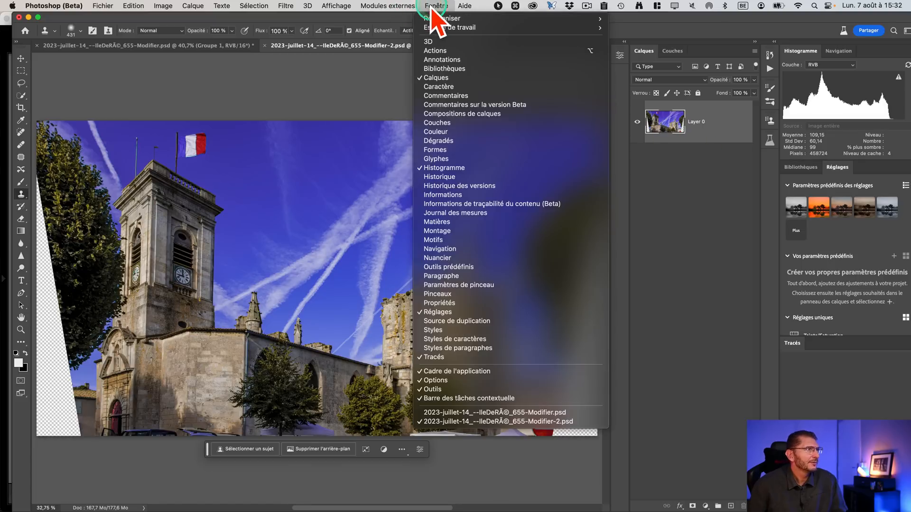
click(459, 178)
click(687, 80)
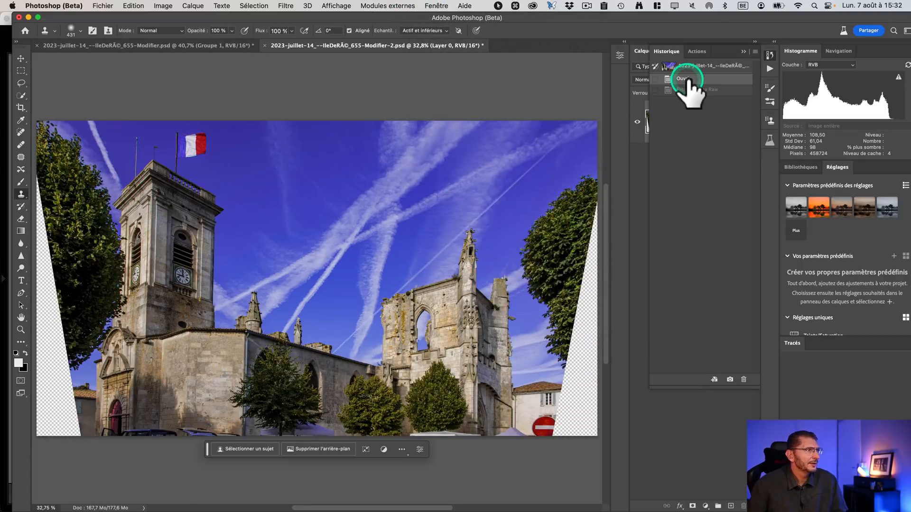
click(688, 90)
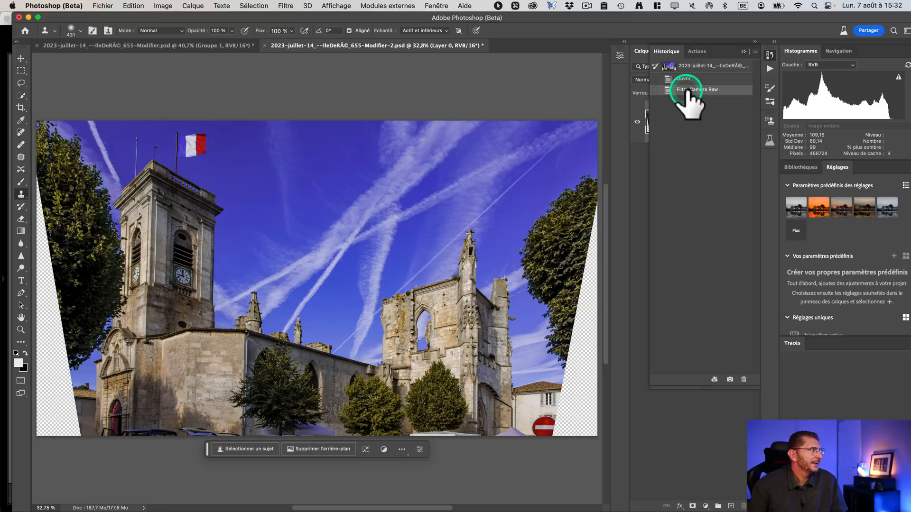
click(687, 79)
click(686, 90)
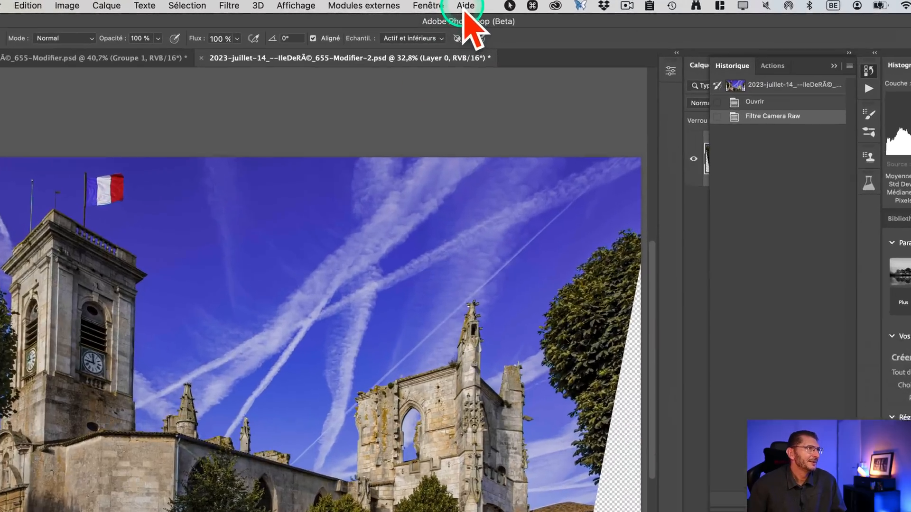
Search the help for "pinceau d'historique", activate the Pinceau d'historique tool from the results, and close the search window.
click(464, 6)
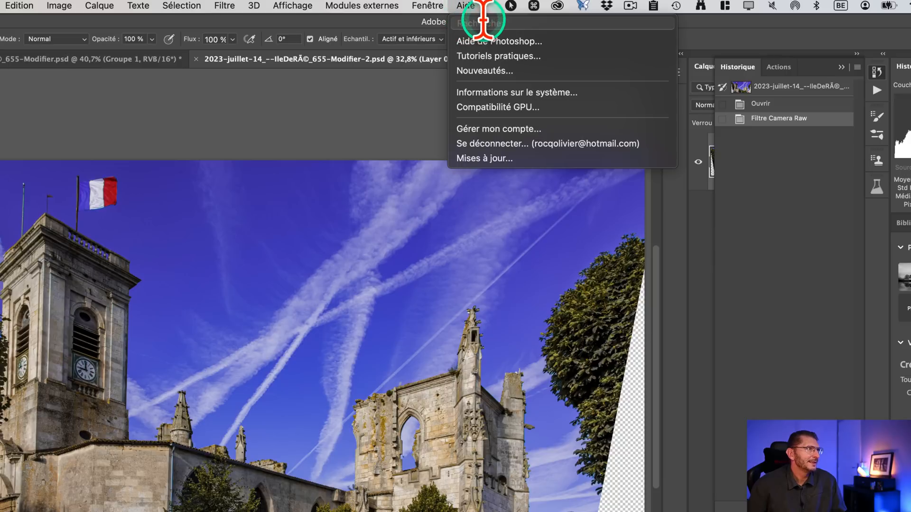
text(pince)
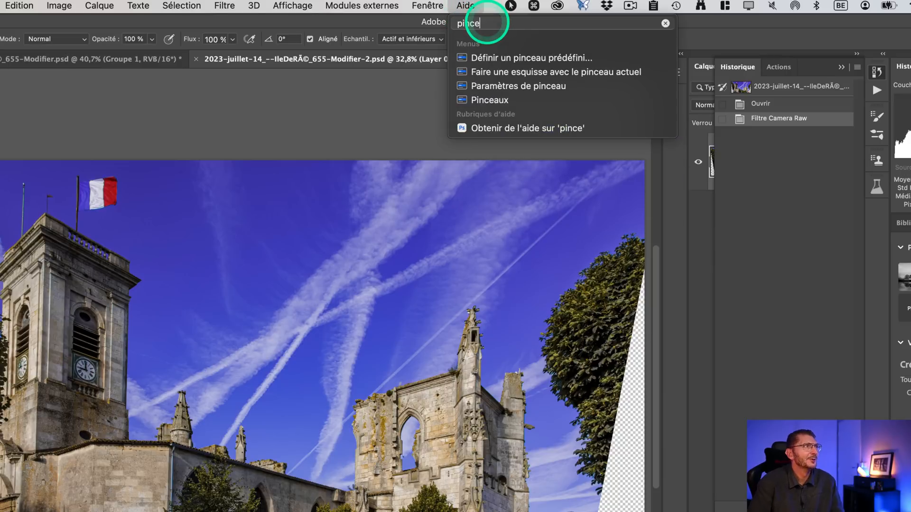
text(au d'historique)
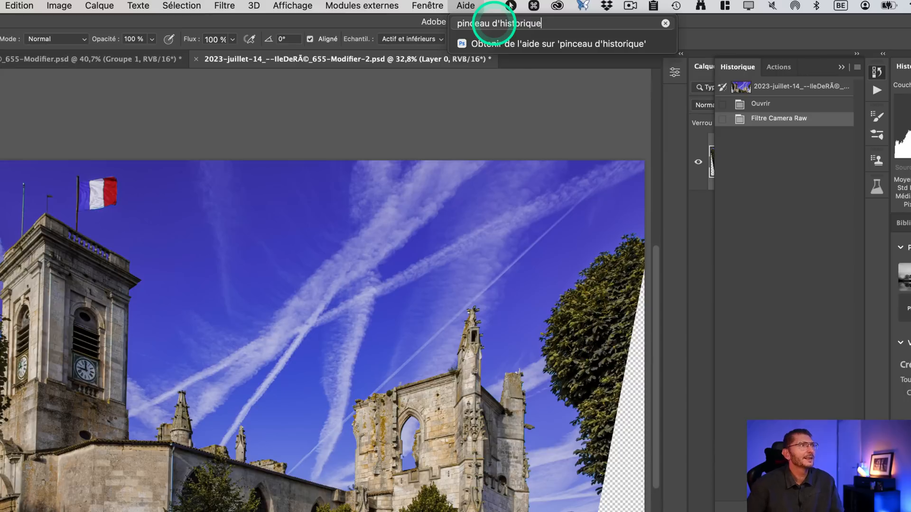
click(495, 44)
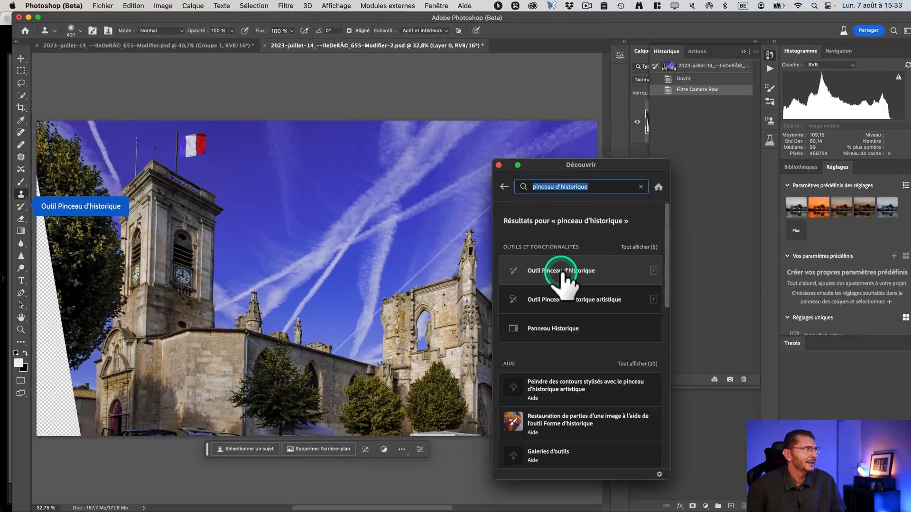
click(562, 272)
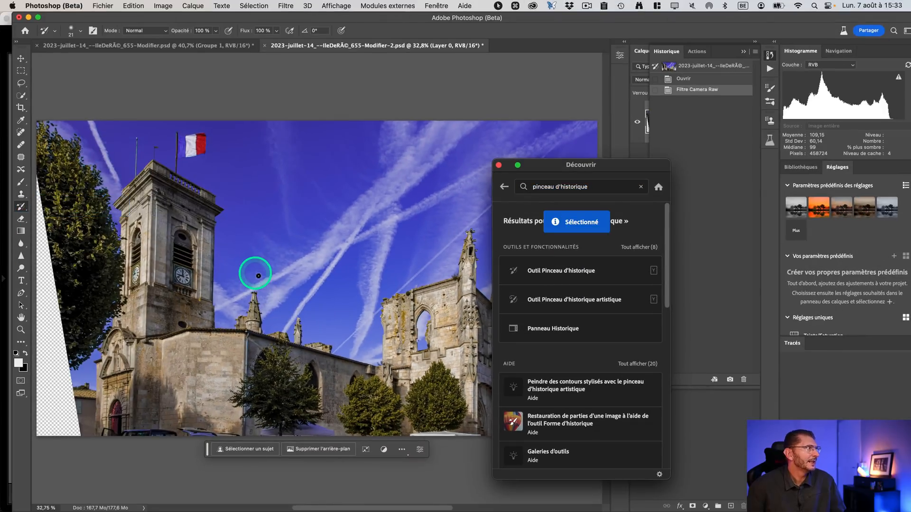
click(499, 165)
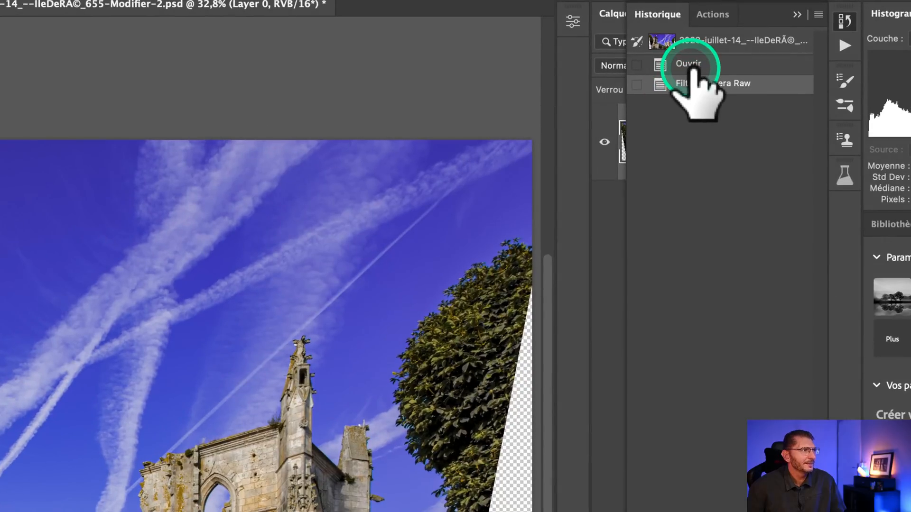
Set the Ouvrir state as the source for the history brush, keeping Filtre Camera Raw as the current state.
click(687, 64)
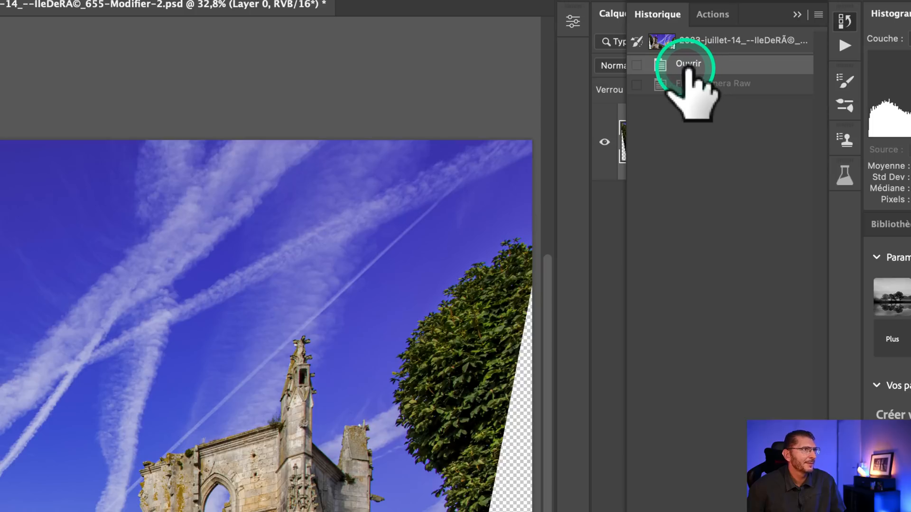
click(683, 81)
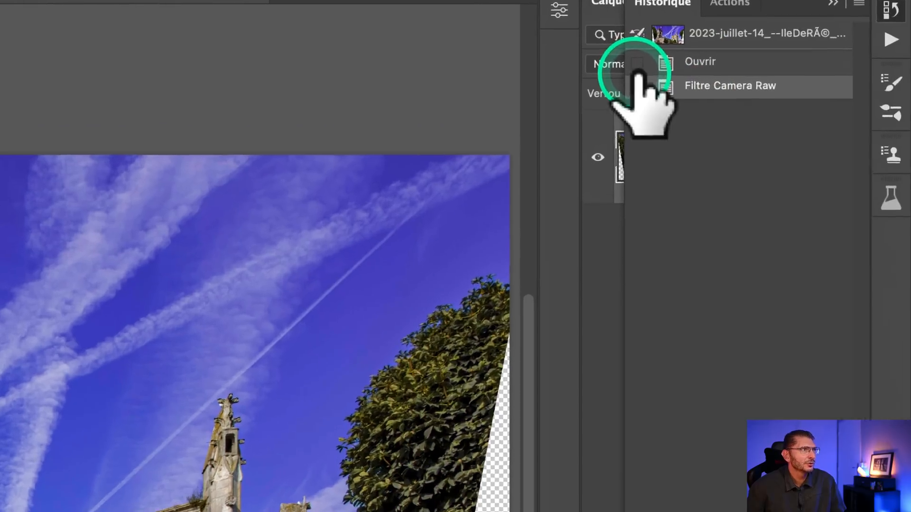
click(637, 63)
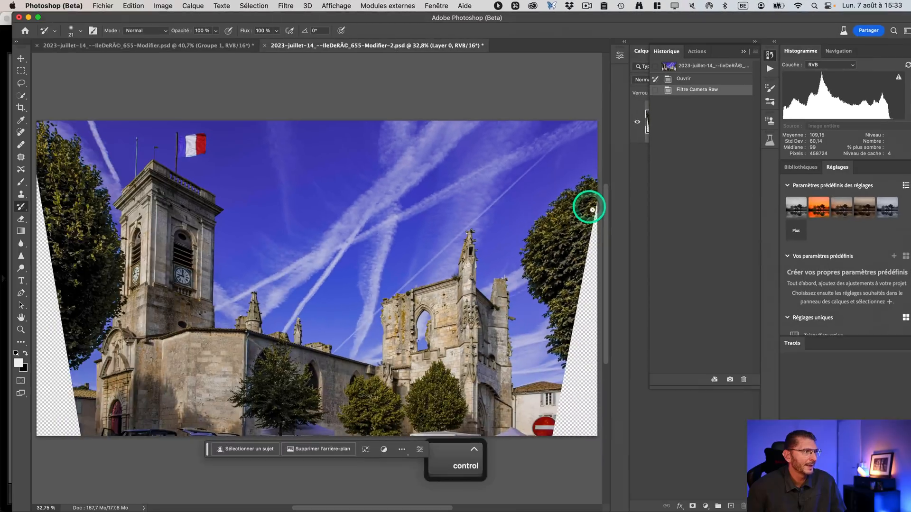
Enlarge the history brush to 973 px and paint over the trees to restore their colours from before the filter.
mouse_move(587, 210)
mouse_down()
mouse_move(570, 264)
mouse_move(581, 241)
mouse_move(647, 243)
mouse_up()
scroll(574, 241, down, 2)
mouse_move(571, 189)
mouse_down()
mouse_move(555, 236)
mouse_move(547, 229)
mouse_move(569, 184)
mouse_move(566, 257)
mouse_move(587, 139)
mouse_move(592, 176)
mouse_up()
mouse_move(467, 346)
mouse_down()
mouse_move(418, 376)
mouse_move(452, 359)
mouse_move(400, 376)
mouse_move(368, 371)
mouse_move(361, 382)
mouse_move(371, 346)
mouse_move(368, 374)
mouse_move(352, 360)
mouse_up()
drag(323, 356, 290, 366)
mouse_move(51, 144)
mouse_down()
mouse_move(77, 256)
mouse_move(46, 97)
mouse_move(41, 107)
mouse_move(77, 185)
mouse_move(65, 270)
mouse_move(81, 241)
mouse_move(67, 294)
mouse_up()
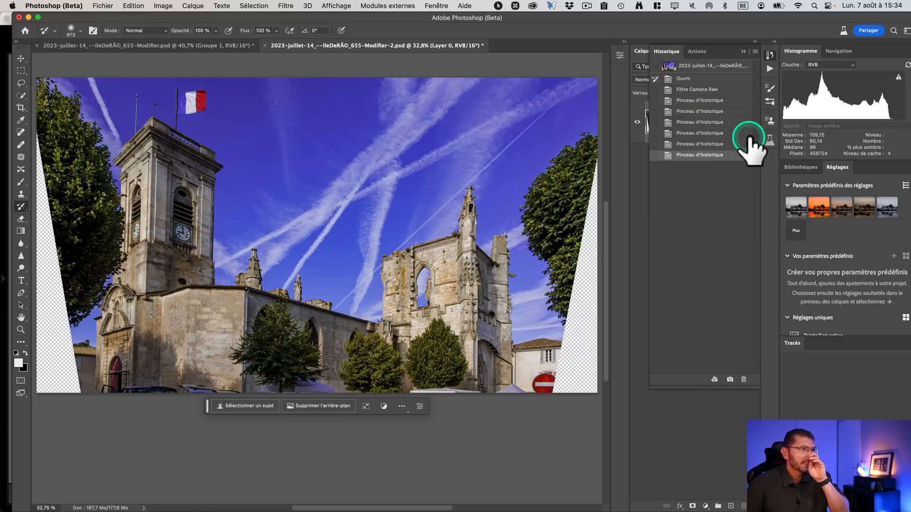
Compare the photo before and after the history brush strokes, return to the last stroke, and collapse the history list.
click(694, 90)
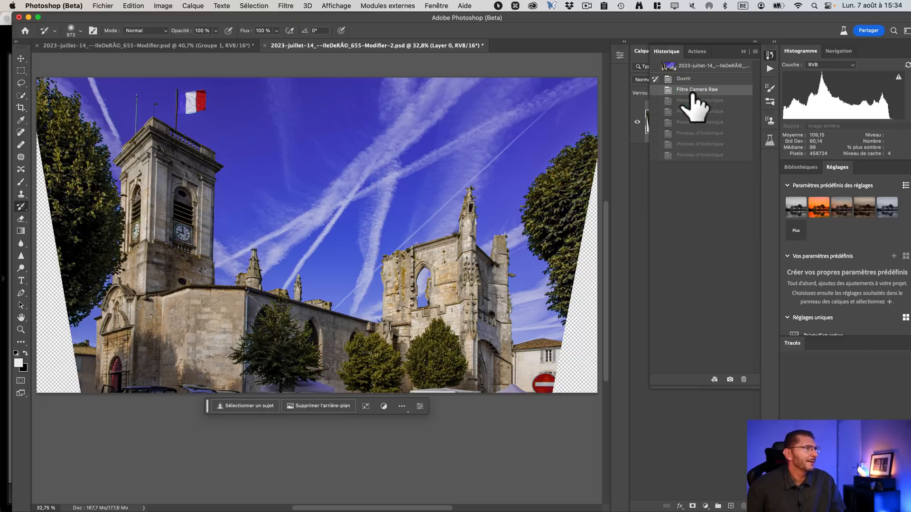
click(693, 156)
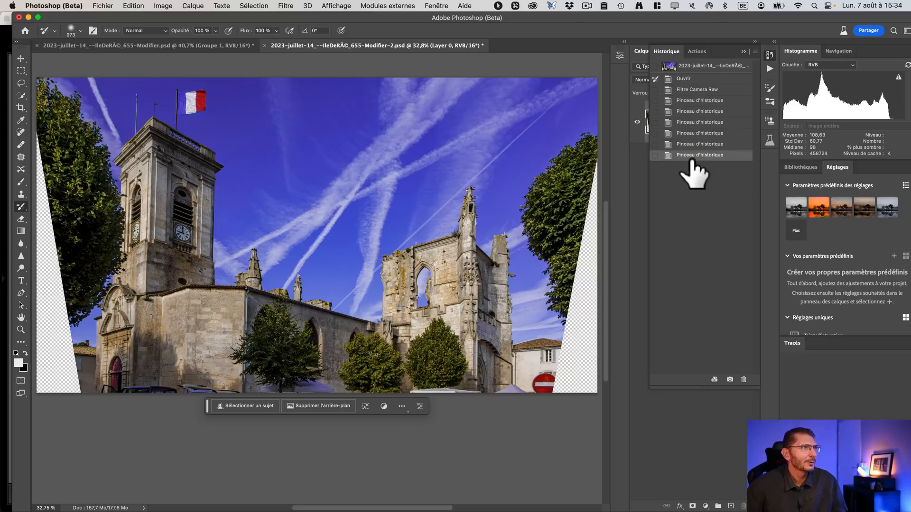
click(743, 53)
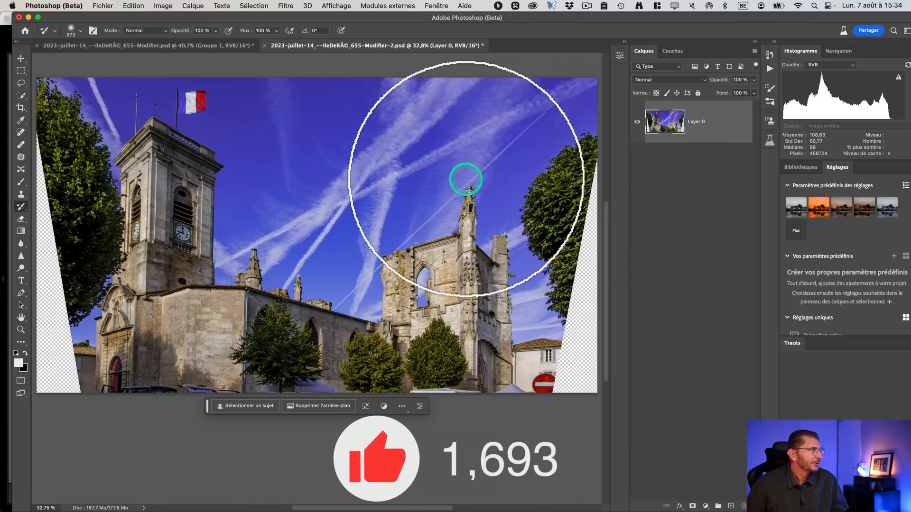
Activate the Move tool and shift the application window fully onto the screen.
click(21, 58)
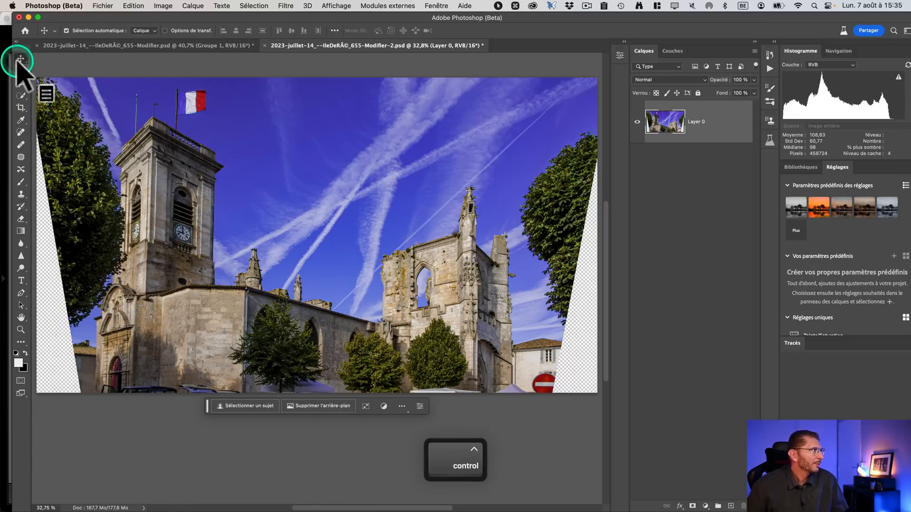
scroll(19, 68, up, 5)
scroll(18, 68, down, 5)
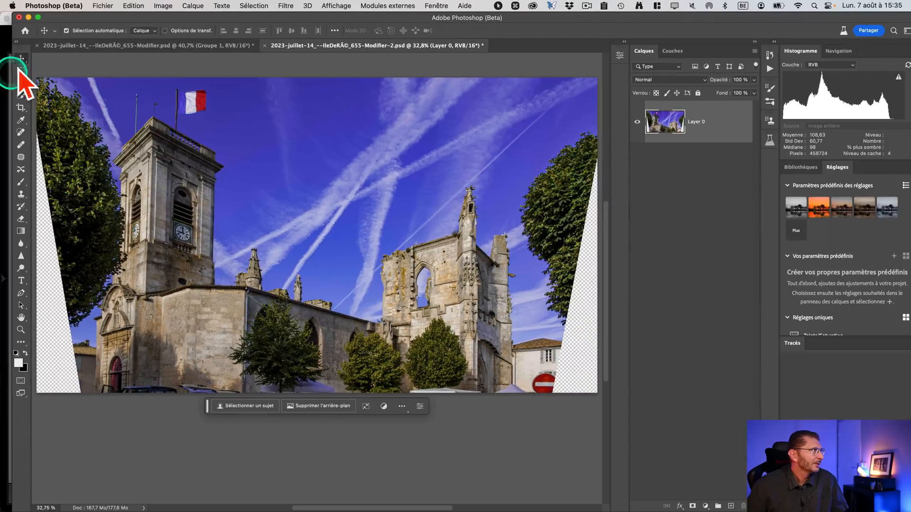
click(38, 18)
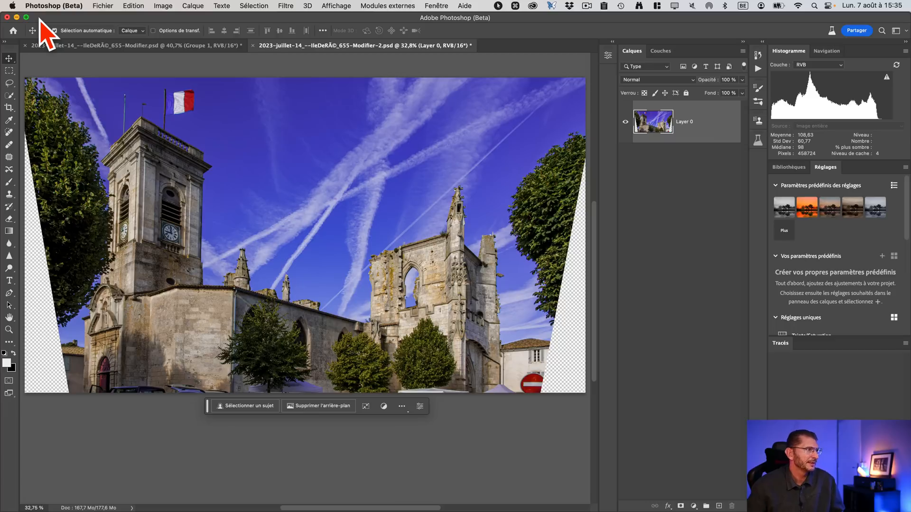
click(56, 352)
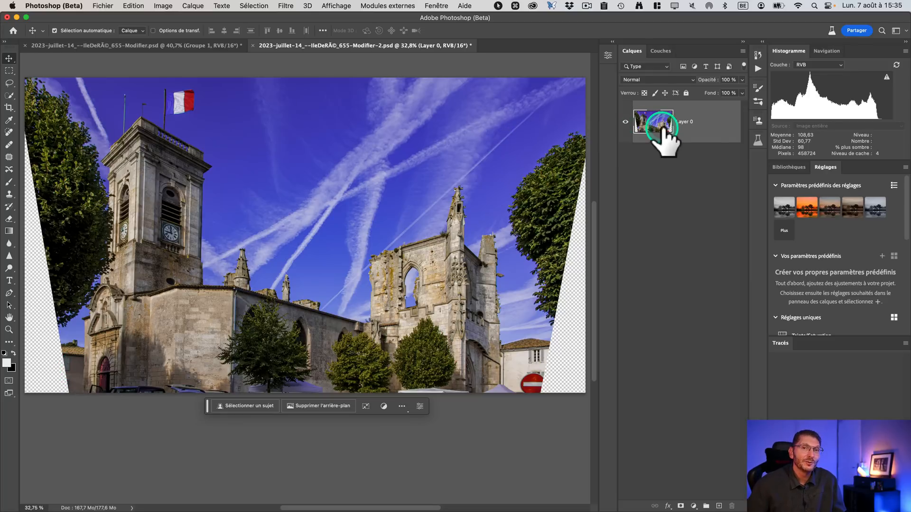
Select the empty transparent corners by loading the outline of Layer 0 as a selection and inverting it.
key(super)
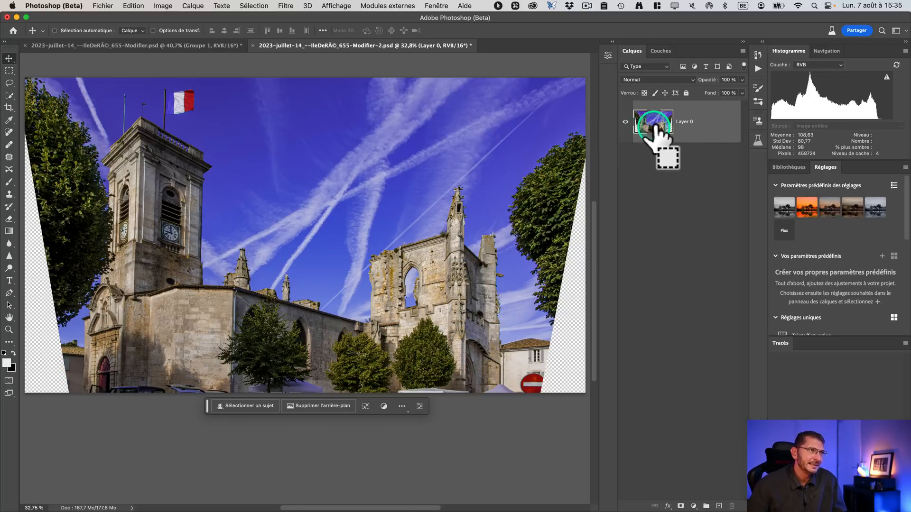
super+click(659, 145)
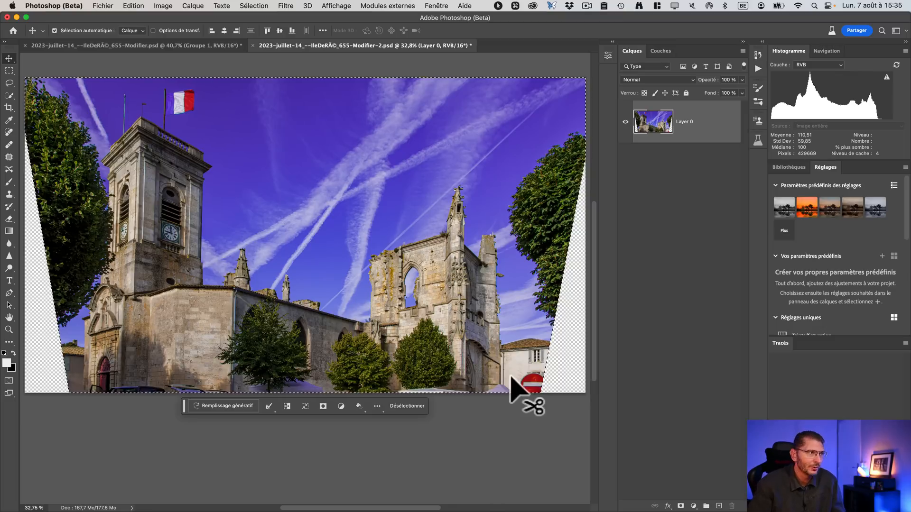
key(shift+super+i)
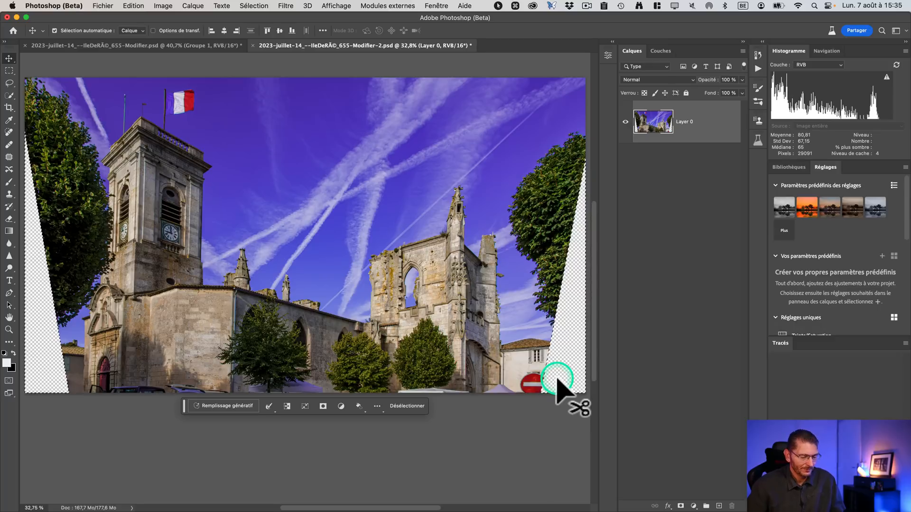
Check the corner selection as a Quick Mask overlay, and expand the selection slightly so it overlaps the edge of the photo.
key(q)
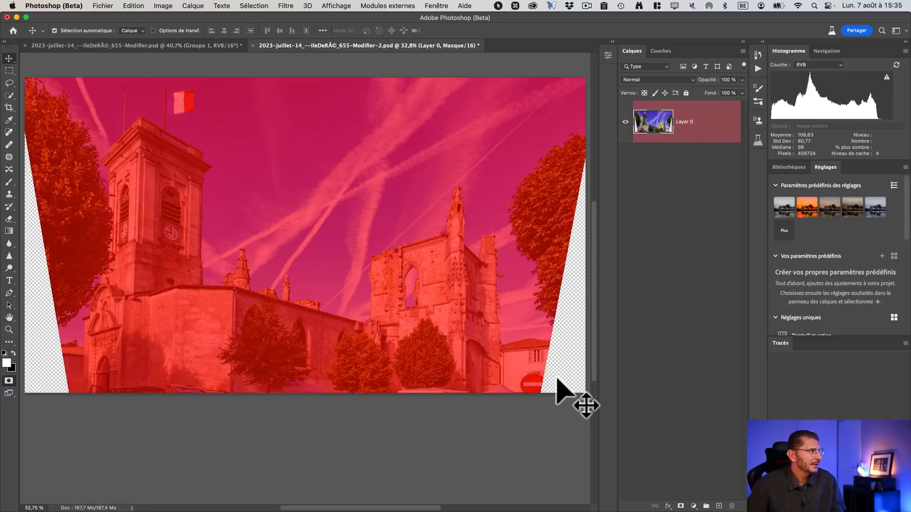
key(q)
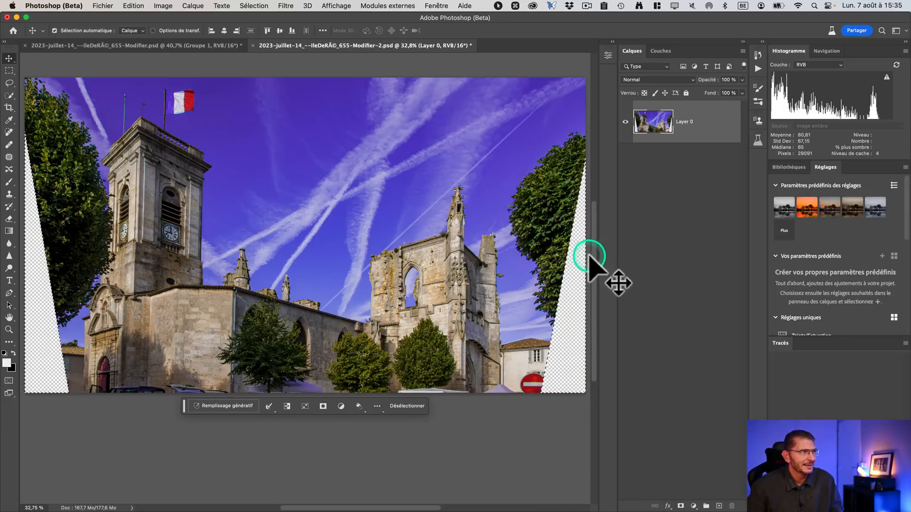
key(z)
drag(569, 254, 647, 259)
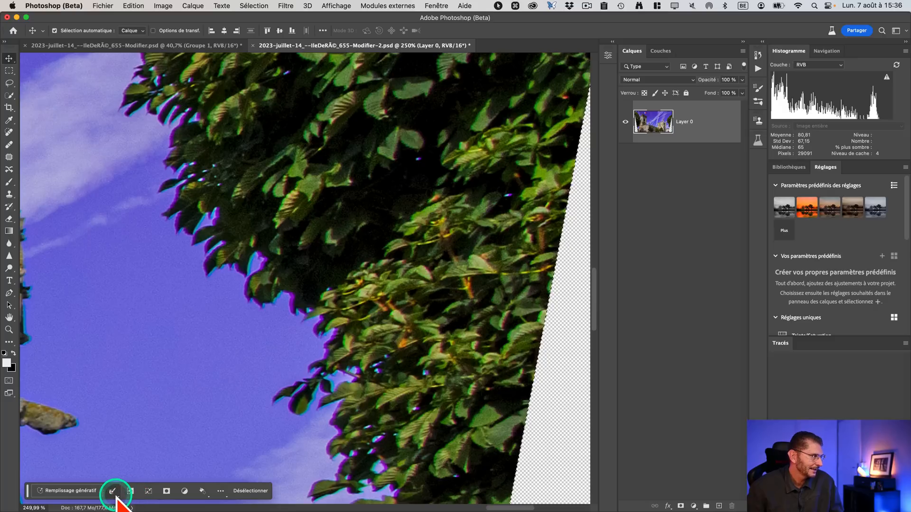
click(114, 493)
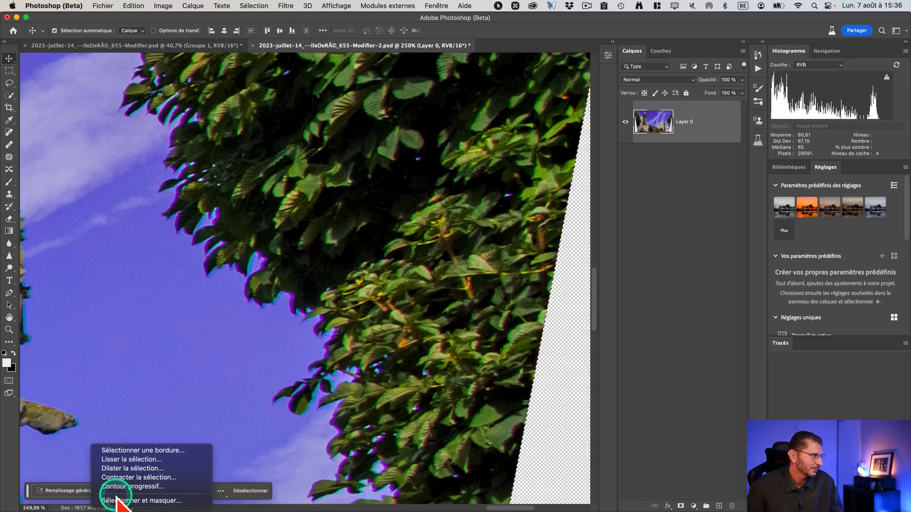
click(150, 469)
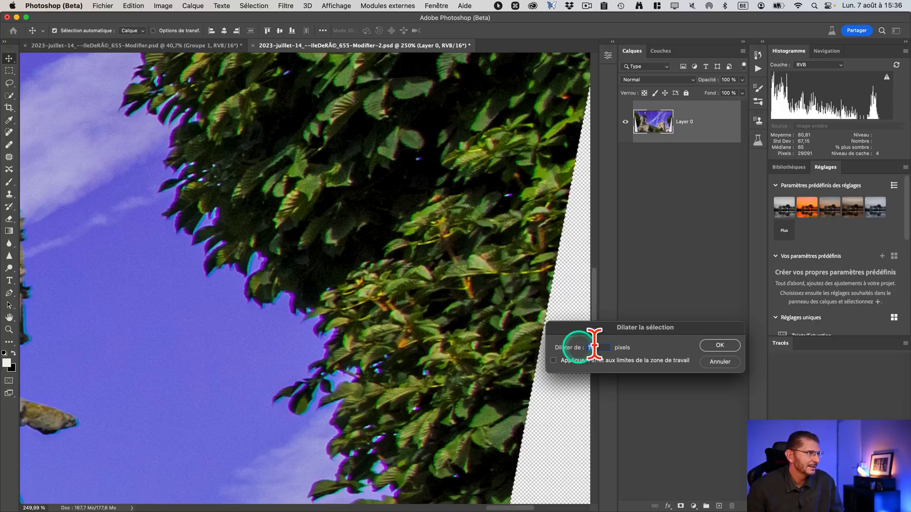
click(720, 346)
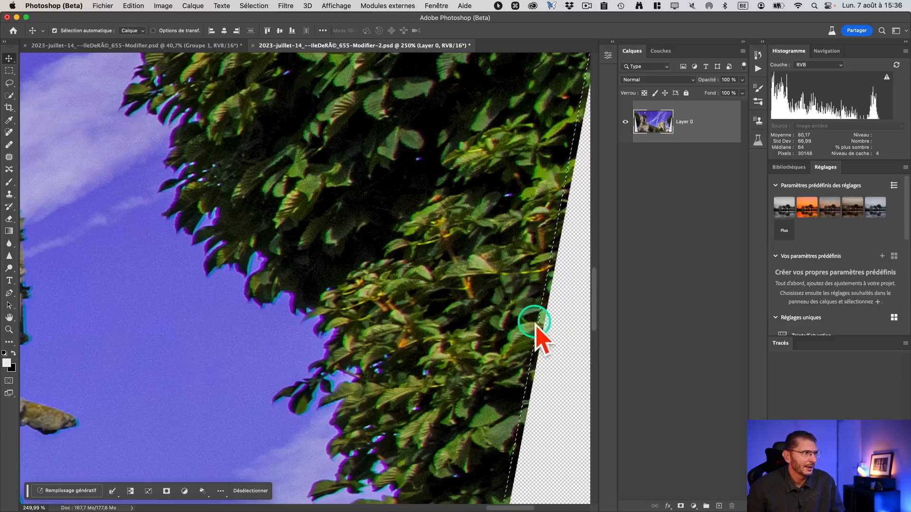
Fill the selected empty corners with Generative Fill, leaving the prompt blank.
key(ctrl)
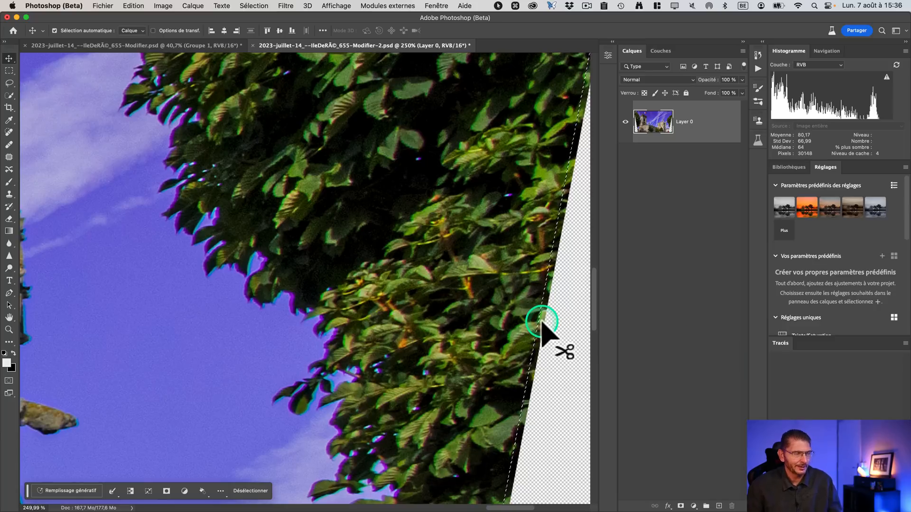
key(ctrl+0)
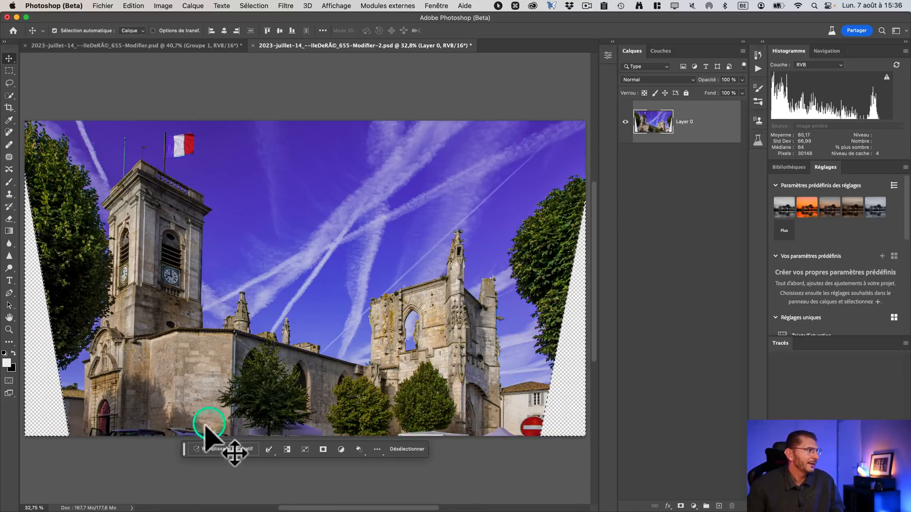
click(218, 451)
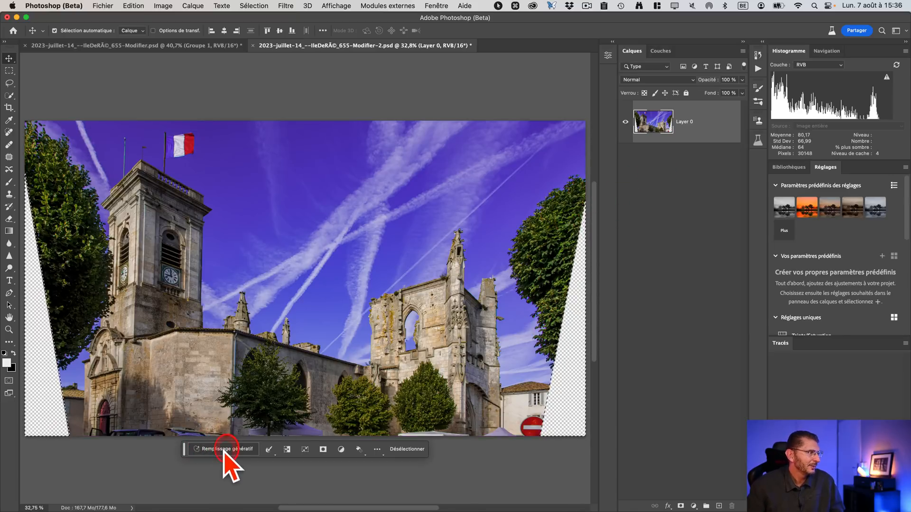
scroll(348, 455, up, 5)
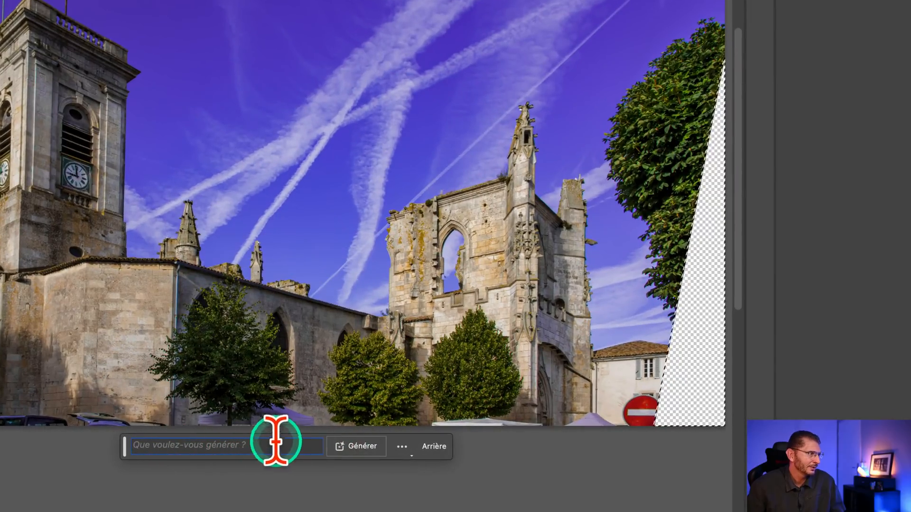
click(360, 448)
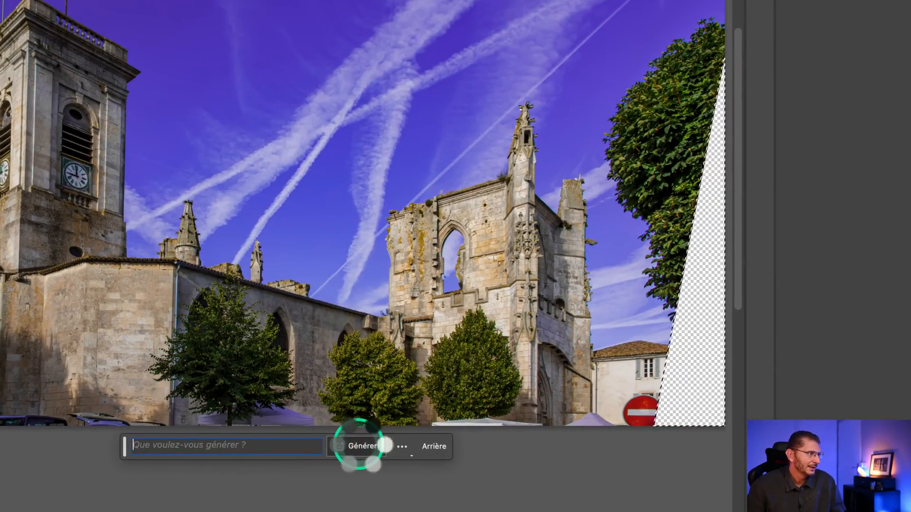
scroll(359, 448, down, 5)
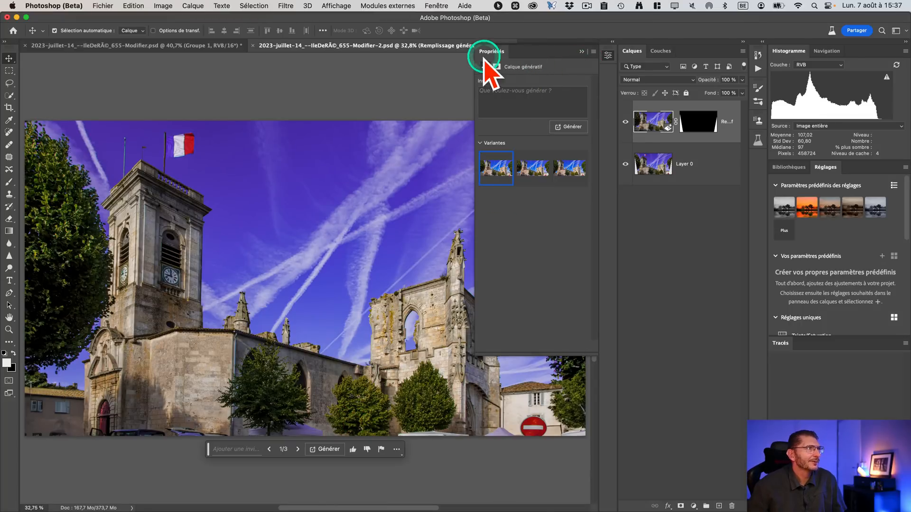
Move the generative layer's properties clear of the photo, compare the three variations, and select the first one.
drag(484, 53, 644, 205)
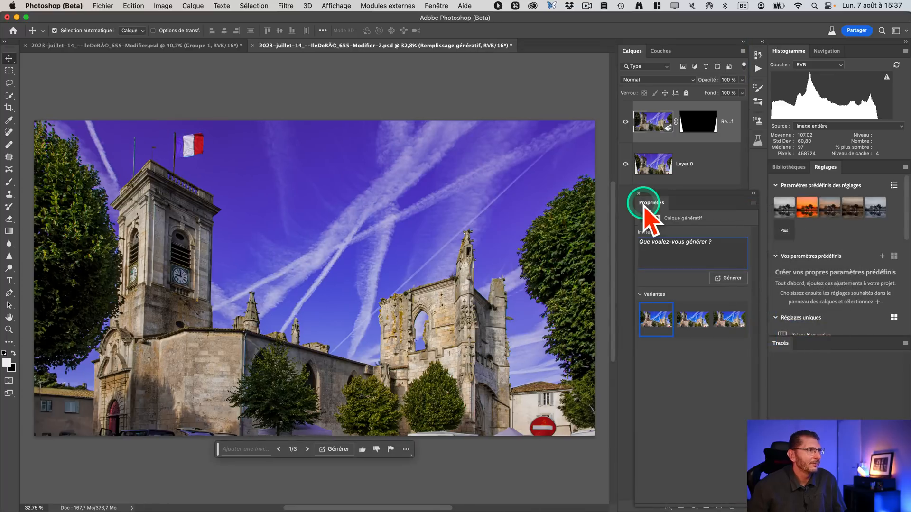
click(693, 322)
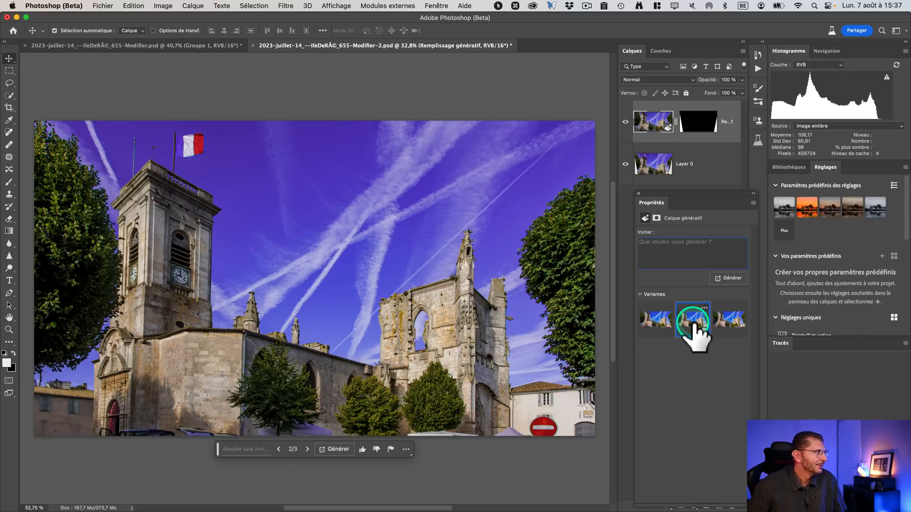
click(728, 322)
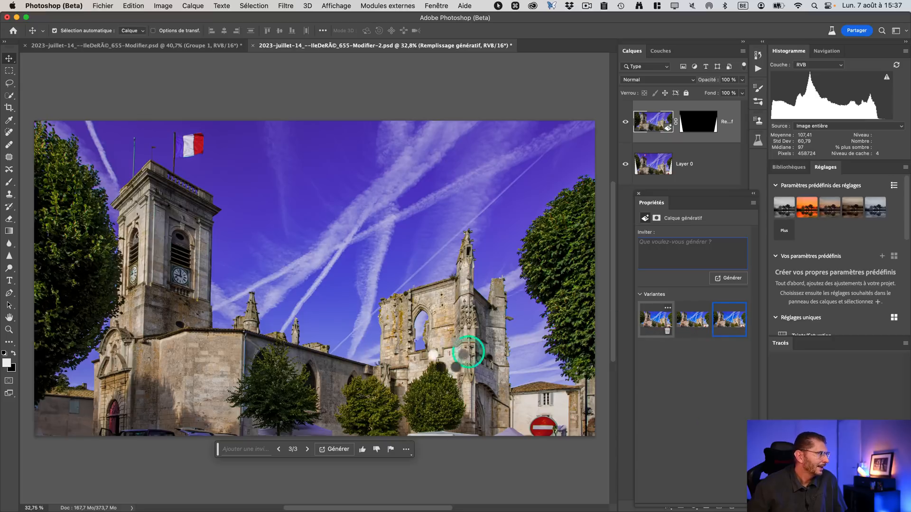
click(655, 318)
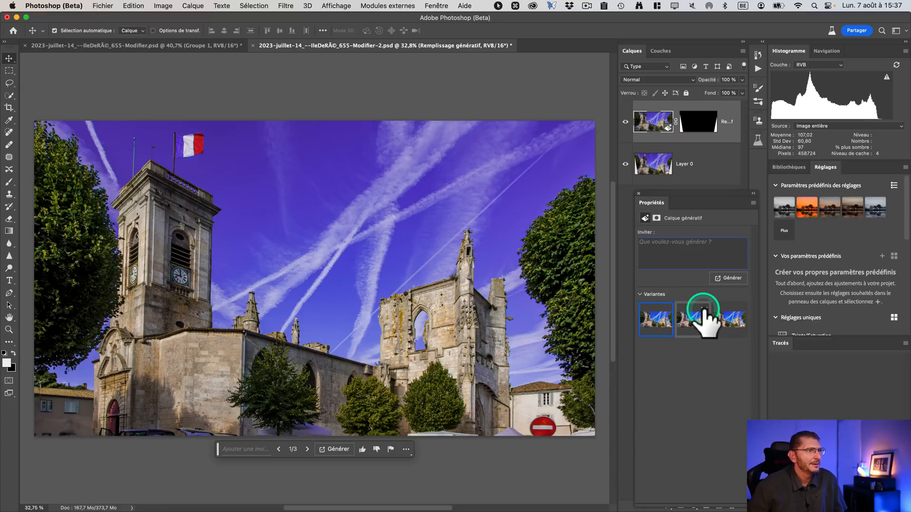
Delete the second and third variations of the generative fill, keeping only the first.
scroll(703, 309, up, 5)
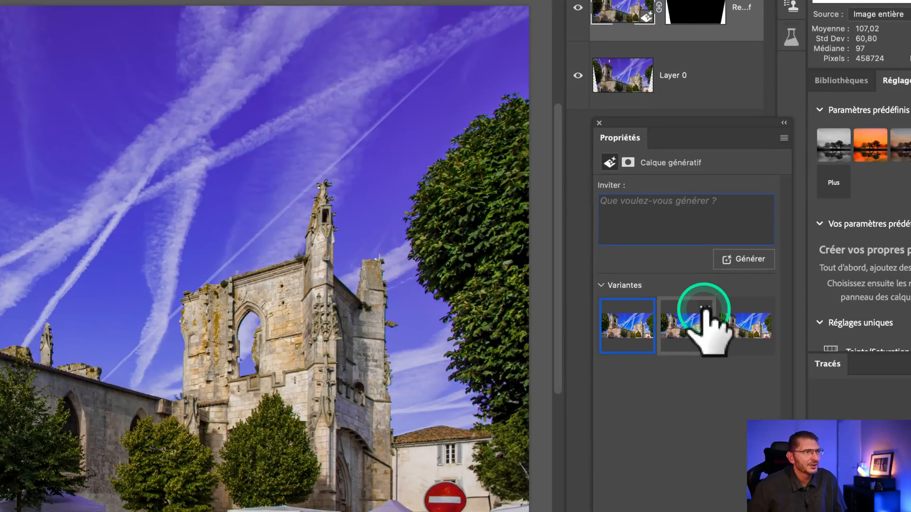
click(702, 307)
click(704, 309)
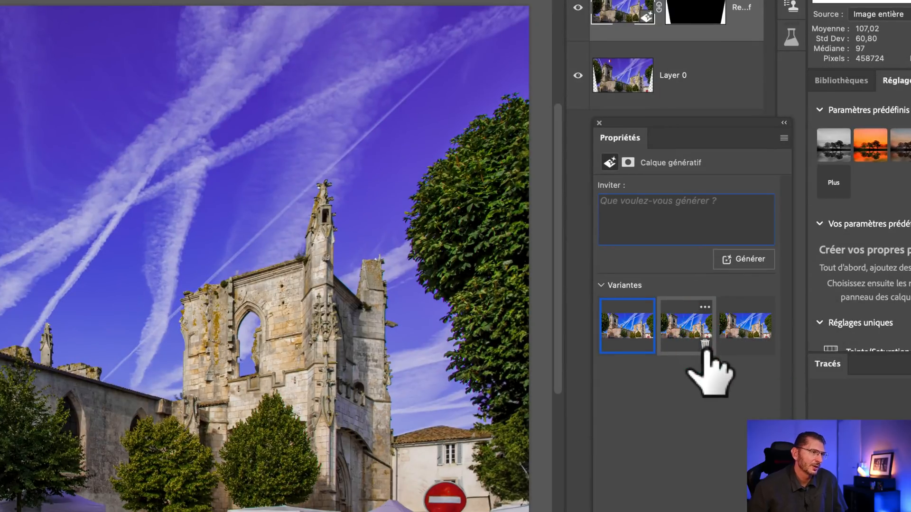
click(705, 346)
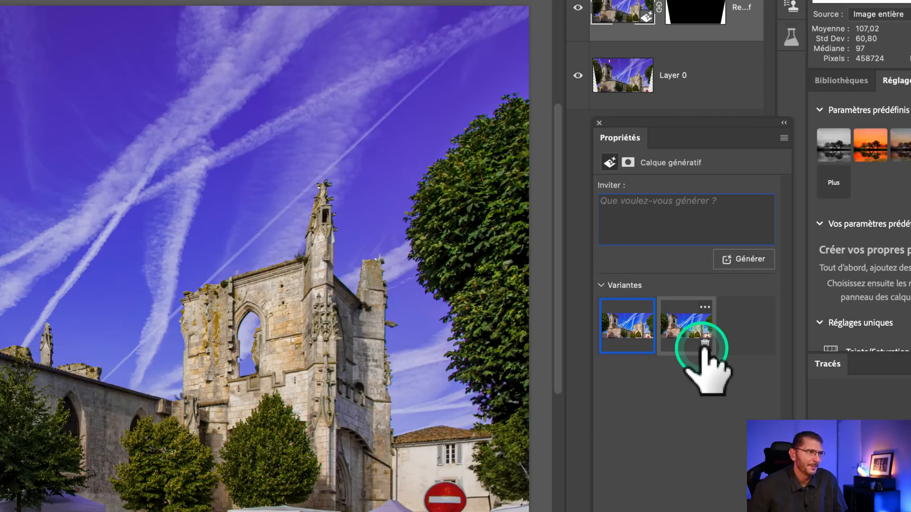
click(701, 348)
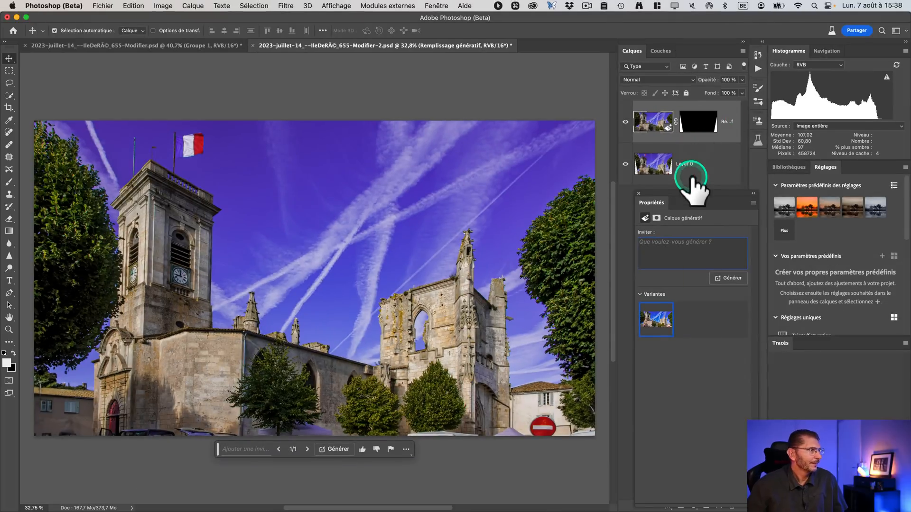
Convert Layer 0 into the background layer and save the document.
click(688, 164)
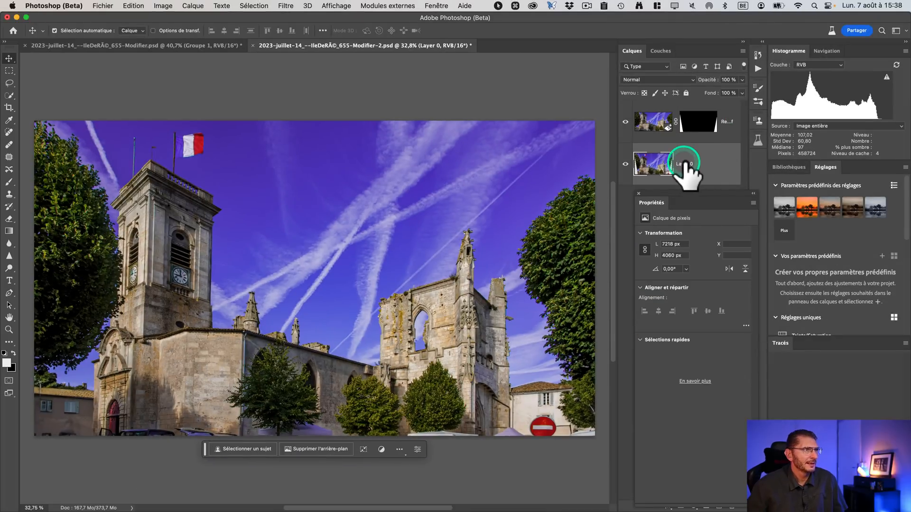
click(193, 5)
mouse_move(284, 19)
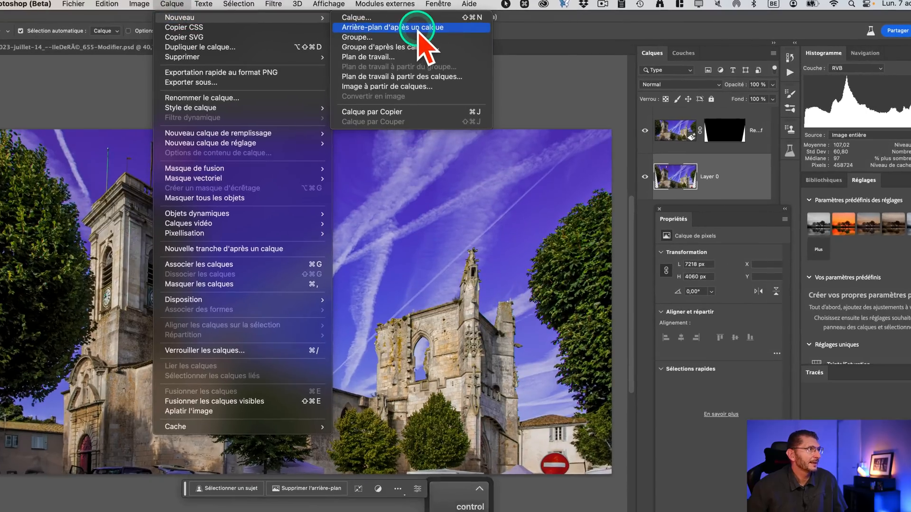
click(417, 30)
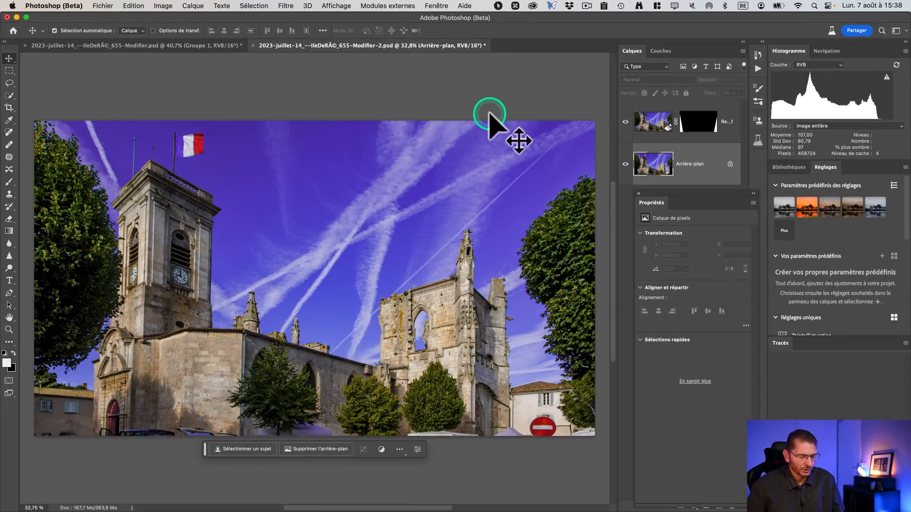
key(super+s)
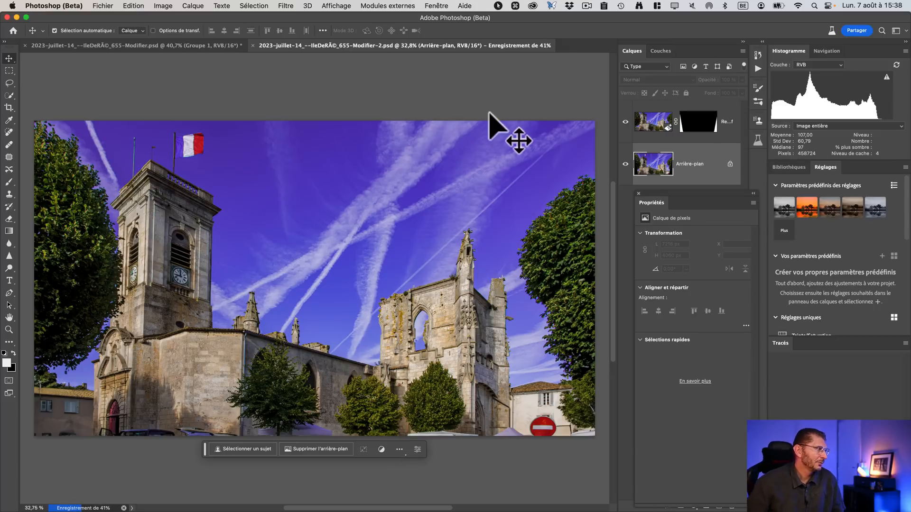
Dock the Properties panel beside Réglages, and add a layer named "nettoyage" above the generative fill for use with the Remove tool.
drag(728, 196, 858, 185)
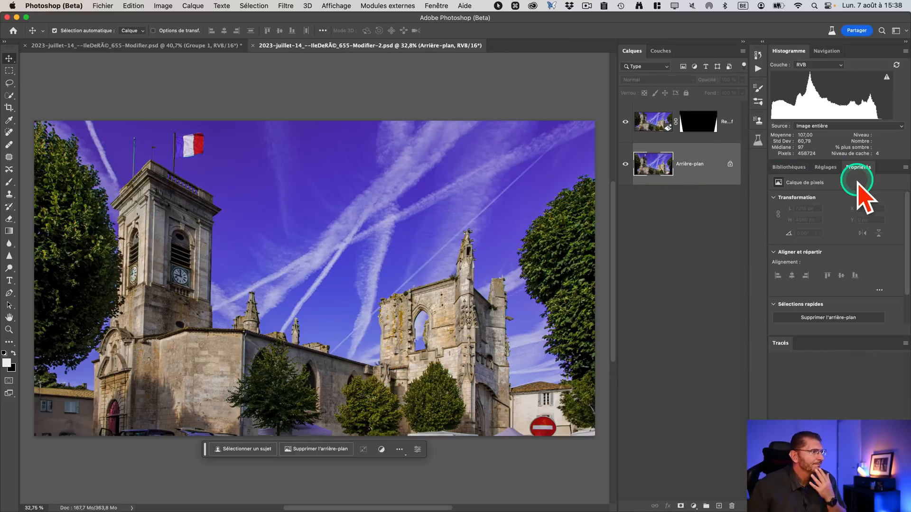
click(645, 122)
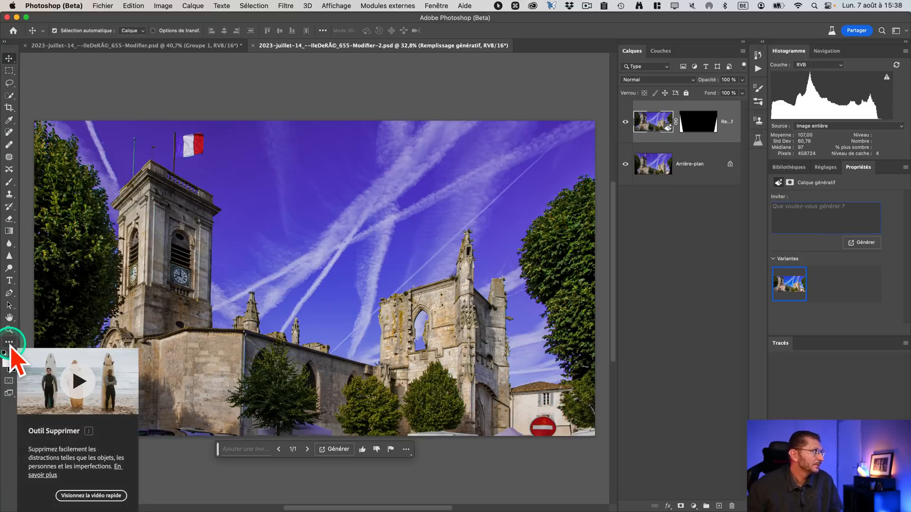
key(j)
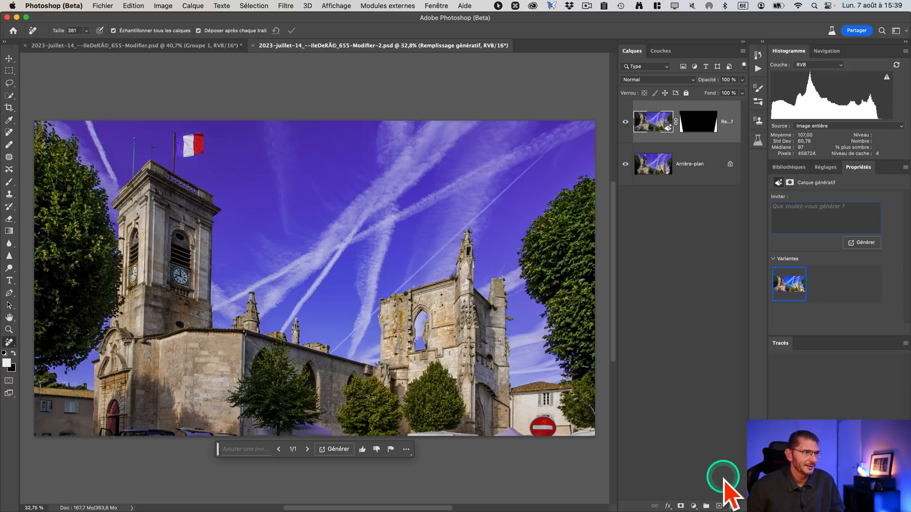
click(719, 506)
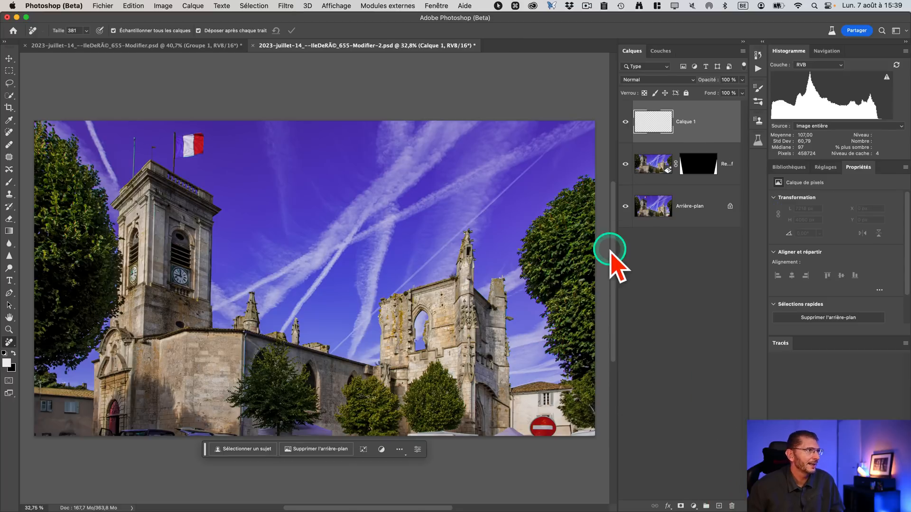
text(nettoyage)
key(Return)
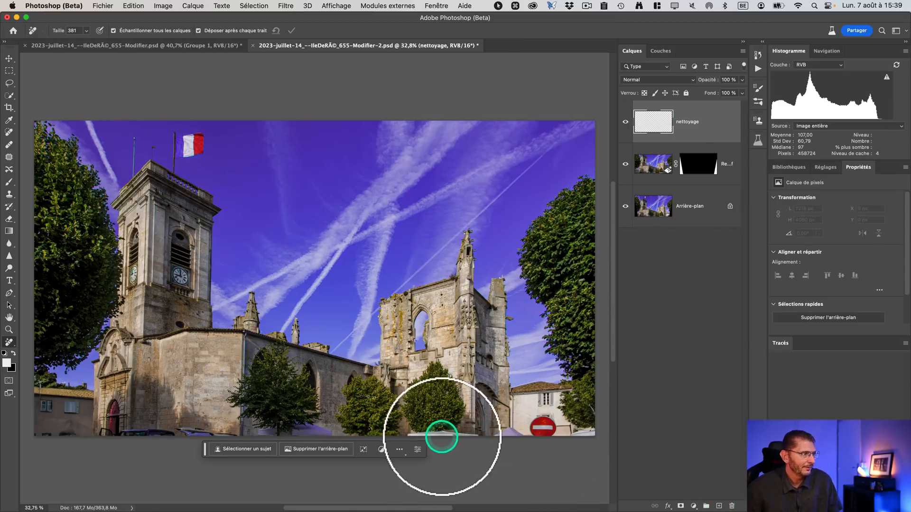
Remove the road sign, tents and cars along the photo's lower edge with the Remove tool, and compare with the nettoyage layer hidden.
mouse_move(412, 433)
mouse_down()
mouse_move(517, 443)
mouse_move(541, 424)
mouse_move(564, 466)
mouse_move(583, 442)
mouse_move(647, 440)
mouse_up()
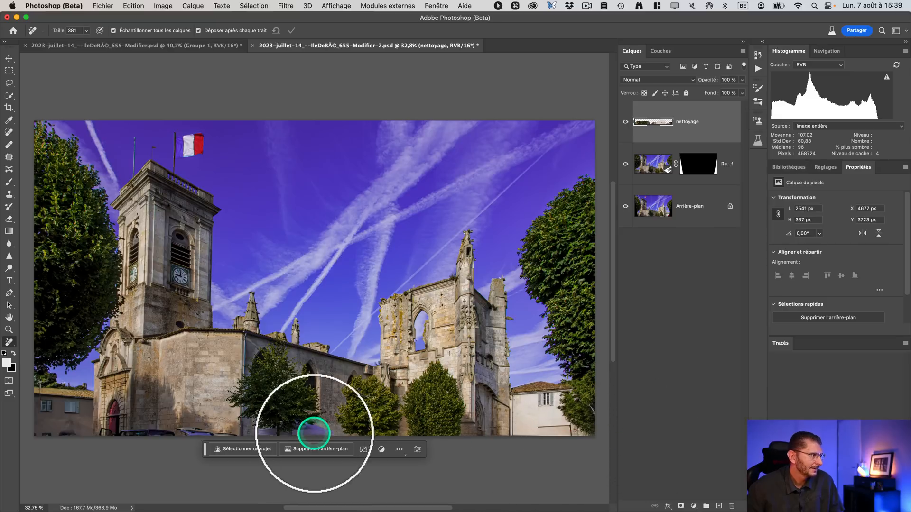
drag(326, 434, 252, 433)
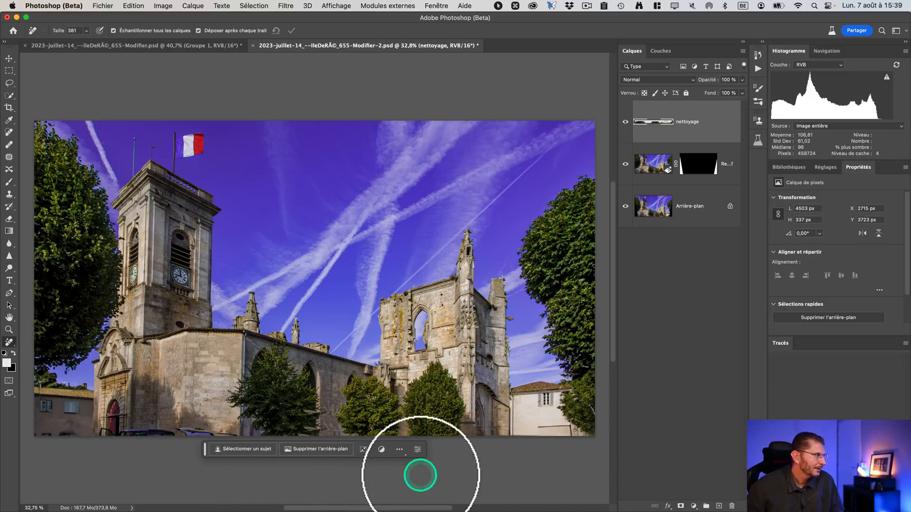
drag(233, 434, 80, 435)
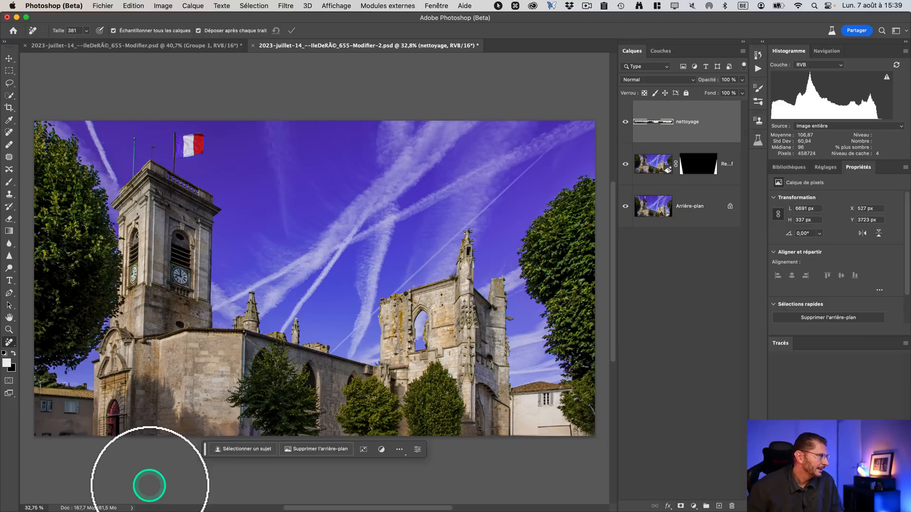
click(30, 433)
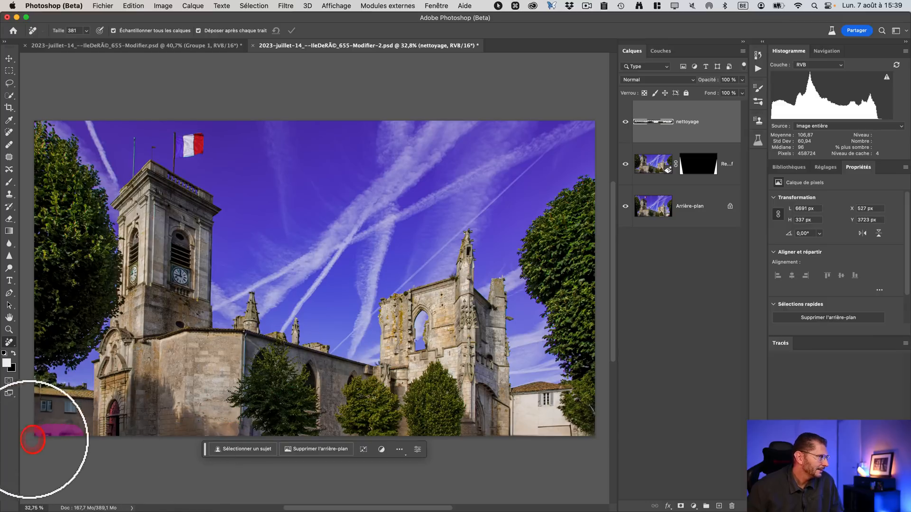
click(625, 121)
click(626, 122)
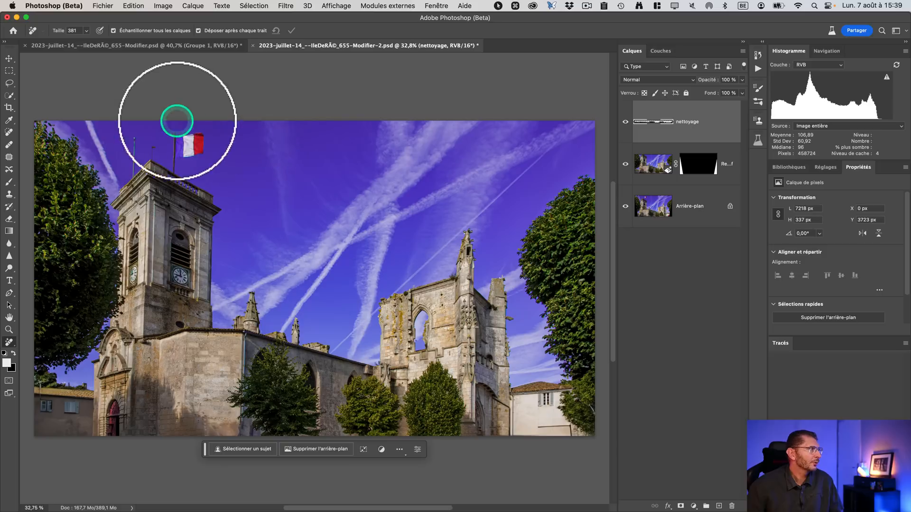
Erase the short contrail and antenna beside the bell tower and the thin diagonal contrail behind the ruined spire with the Remove tool.
drag(82, 123, 114, 177)
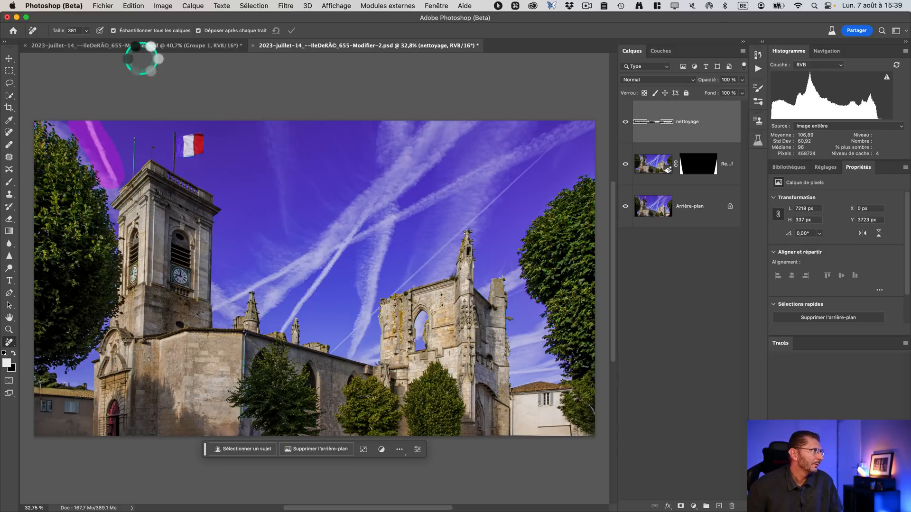
mouse_move(138, 138)
mouse_down()
mouse_move(126, 142)
mouse_move(131, 176)
mouse_up()
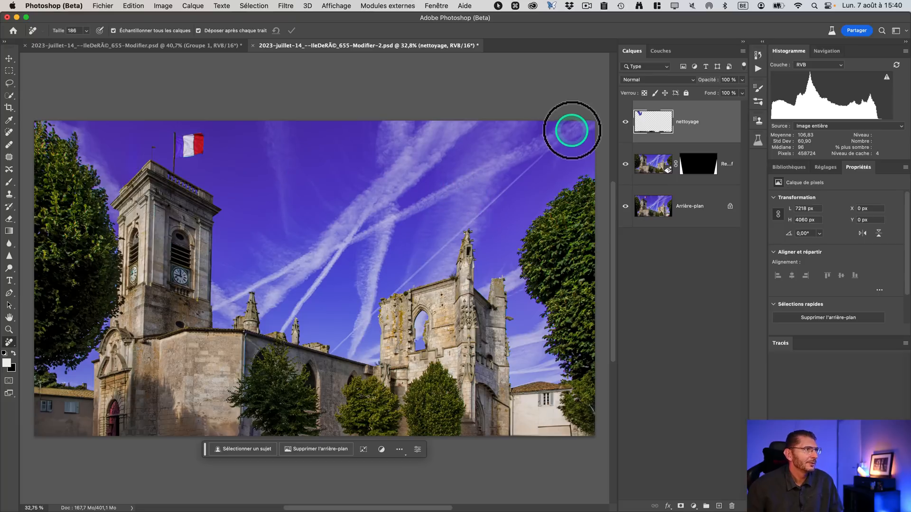
drag(560, 141, 416, 261)
drag(395, 282, 390, 284)
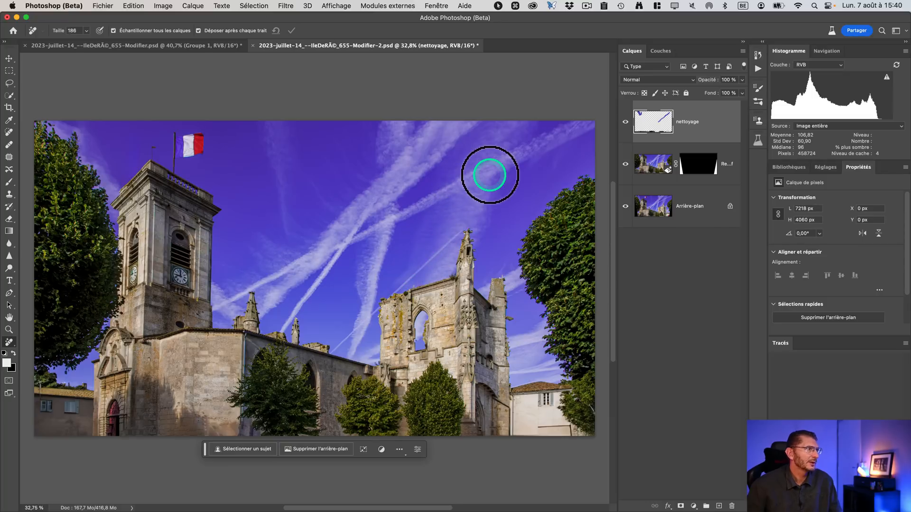
key(super+z)
drag(472, 223, 467, 220)
drag(399, 290, 475, 215)
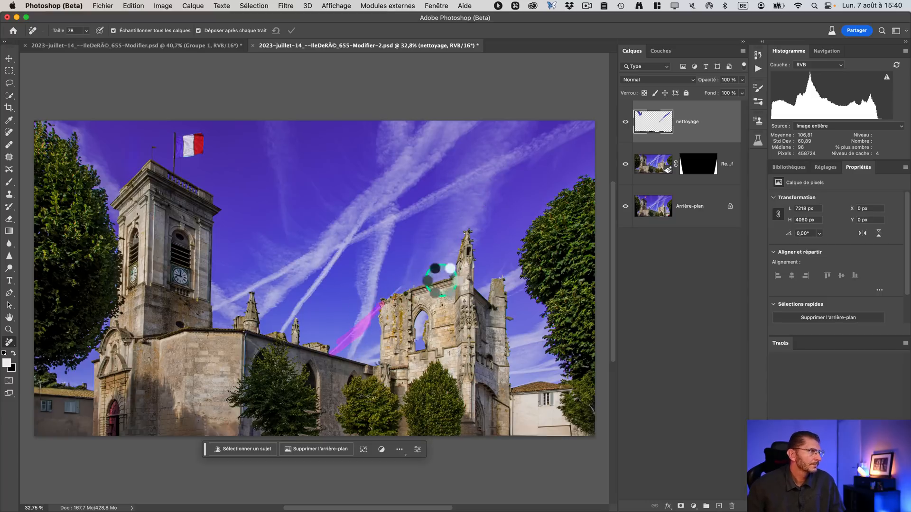
Erase the narrow contrail descending to the small pinnacle and the long one running from the bell tower to the sky's upper-right corner.
mouse_move(372, 203)
mouse_down()
mouse_move(393, 218)
mouse_move(331, 254)
mouse_move(284, 325)
mouse_up()
key(super+z)
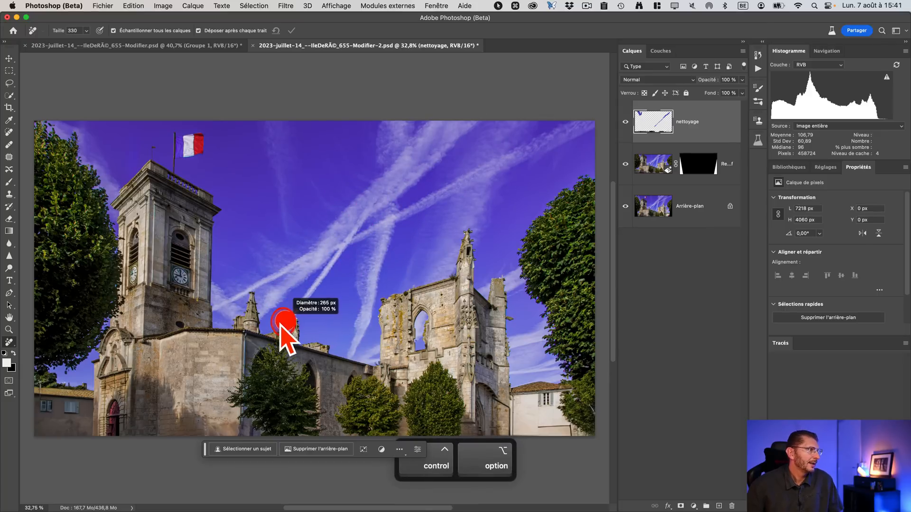
mouse_move(362, 205)
mouse_down()
mouse_move(315, 285)
mouse_move(290, 307)
mouse_move(300, 325)
mouse_move(292, 316)
mouse_up()
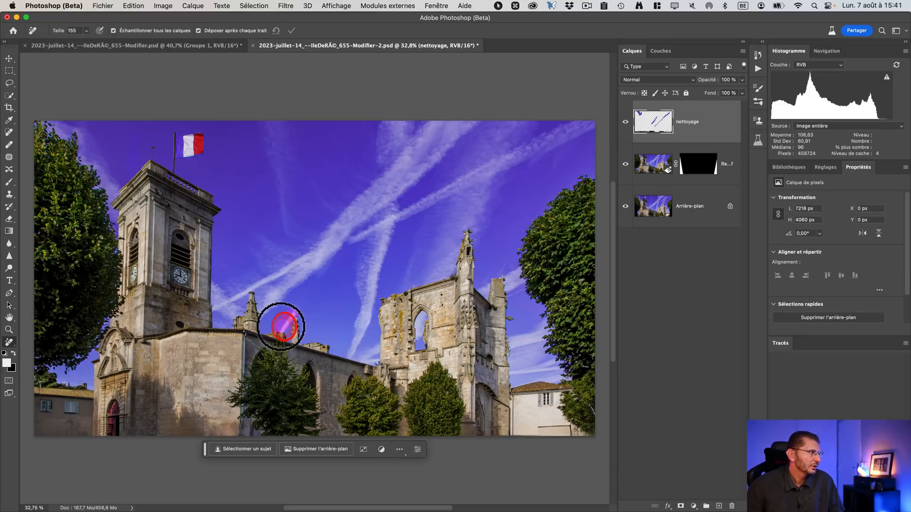
drag(286, 308, 304, 307)
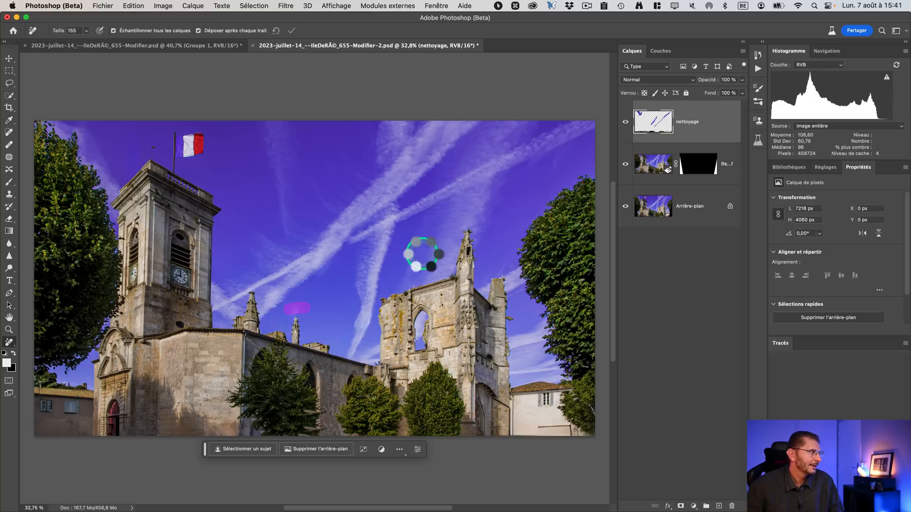
drag(217, 309, 576, 115)
drag(468, 175, 467, 176)
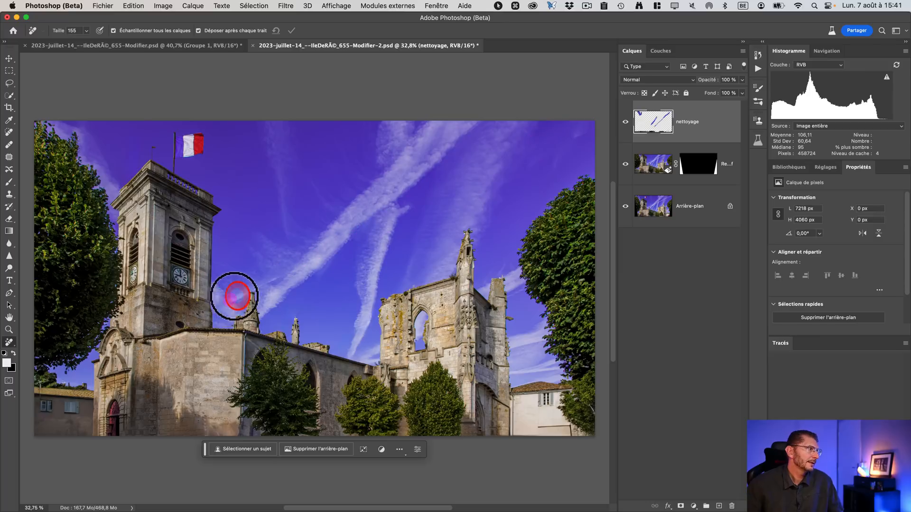
Erase the wide diagonal contrail, the near-vertical one beside the ruin and the remaining cloud traces next to the bell tower.
drag(247, 286, 314, 249)
drag(382, 204, 421, 223)
mouse_move(461, 127)
mouse_down()
mouse_move(408, 197)
mouse_move(342, 231)
mouse_move(380, 236)
mouse_move(357, 247)
mouse_move(366, 258)
mouse_move(349, 352)
mouse_up()
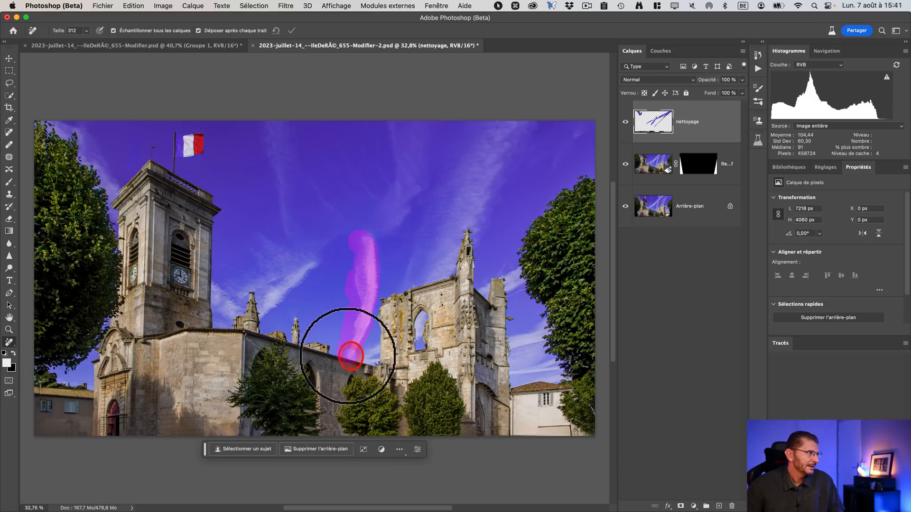
drag(311, 261, 264, 311)
mouse_move(299, 284)
mouse_down()
mouse_move(266, 254)
mouse_move(266, 302)
mouse_up()
mouse_move(296, 260)
mouse_down()
mouse_move(290, 283)
mouse_move(252, 233)
mouse_move(282, 240)
mouse_up()
mouse_move(219, 271)
mouse_down()
mouse_move(213, 309)
mouse_move(257, 281)
mouse_move(246, 284)
mouse_up()
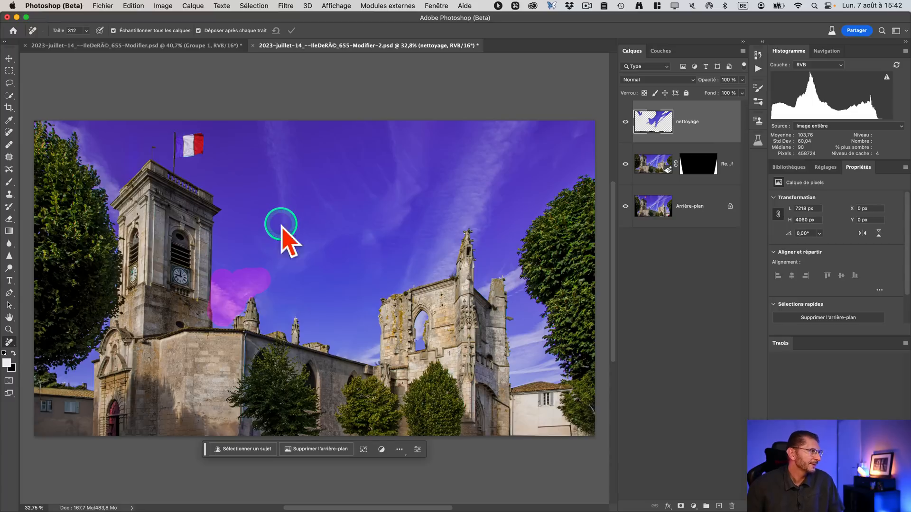
click(220, 303)
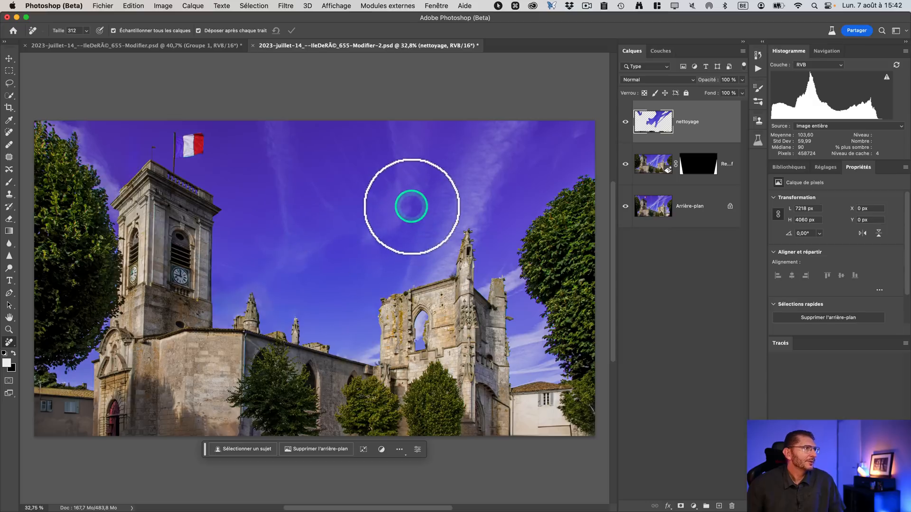
Compare the sky with the nettoyage layer hidden, and touch up the photo's upper-right corner with the Remove tool.
click(623, 123)
click(624, 124)
key(space)
drag(471, 198, 385, 185)
drag(446, 323, 446, 328)
key(super+z)
mouse_move(465, 162)
mouse_down()
mouse_move(501, 112)
mouse_move(532, 101)
mouse_up()
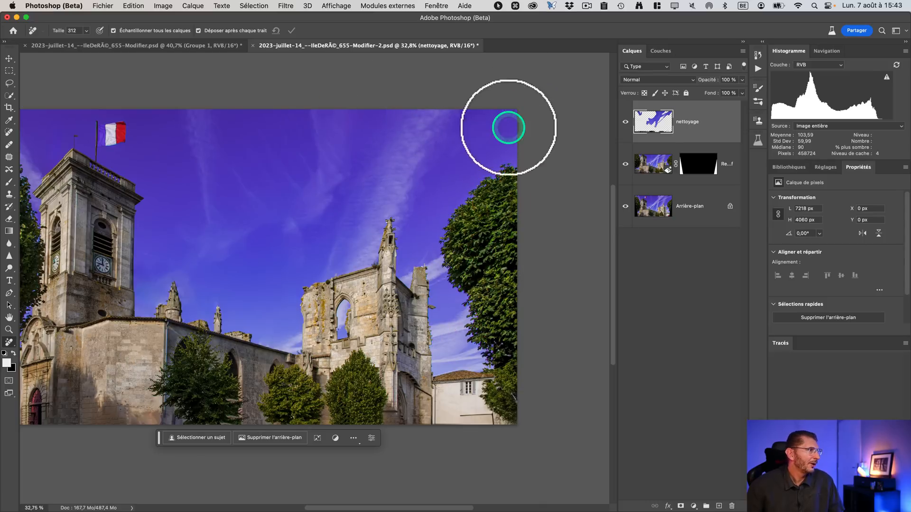
Erase the broad hazy trail above and beside the ruined spire with a larger Remove tool brush.
key(space)
drag(382, 214, 458, 206)
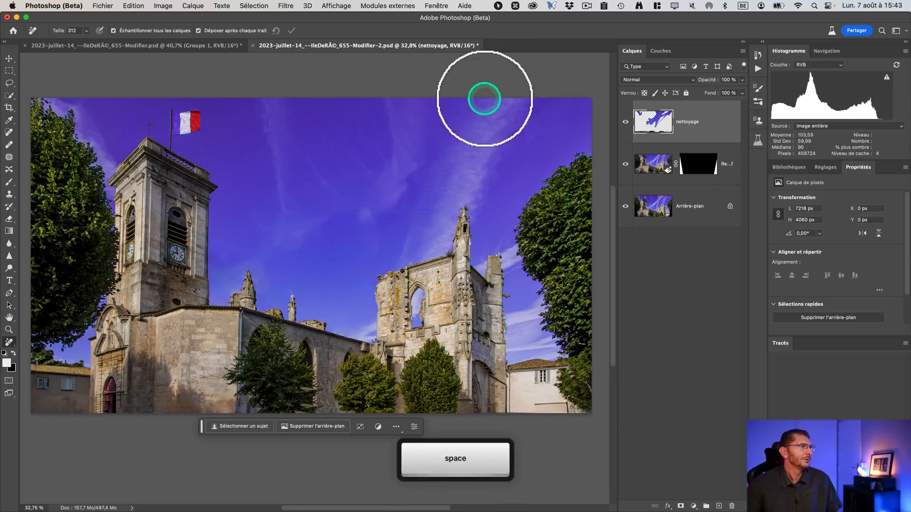
key(ctrl+alt)
mouse_move(479, 117)
mouse_down()
mouse_move(498, 127)
mouse_move(523, 121)
mouse_move(500, 102)
mouse_move(457, 166)
mouse_move(481, 183)
mouse_move(435, 209)
mouse_move(423, 242)
mouse_up()
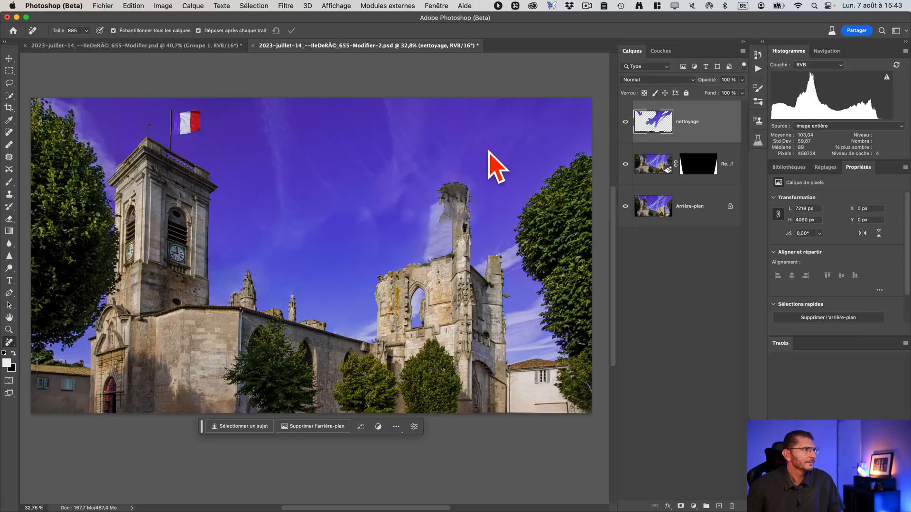
key(ctrl+alt)
mouse_move(462, 190)
mouse_down()
mouse_move(451, 204)
mouse_move(443, 193)
mouse_move(447, 186)
mouse_move(431, 240)
mouse_move(481, 185)
mouse_up()
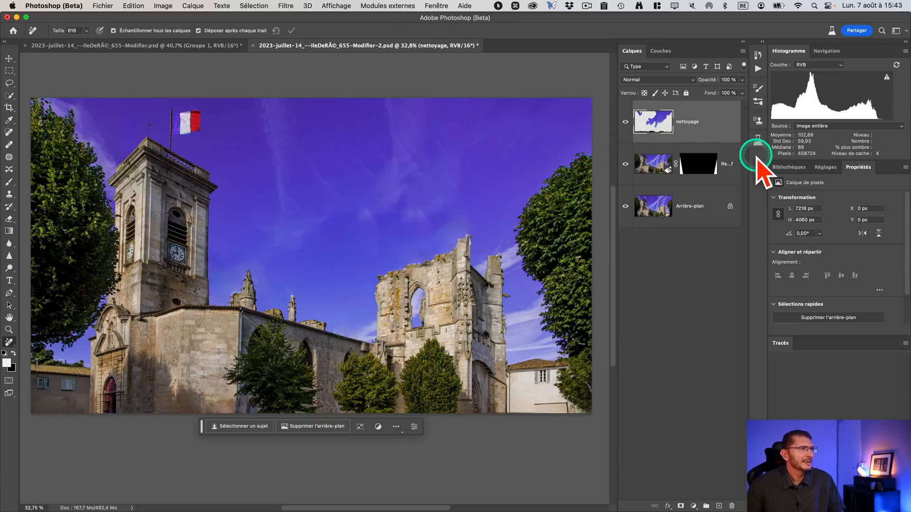
Hide the nettoyage layer and, with the generative fill layer active, select the church using the Object Selection tool.
click(625, 122)
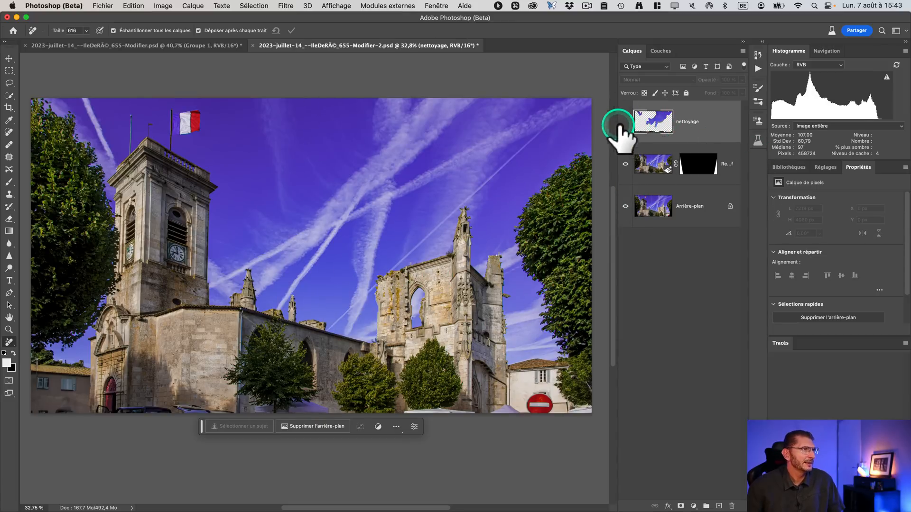
click(642, 167)
drag(643, 166, 386, 78)
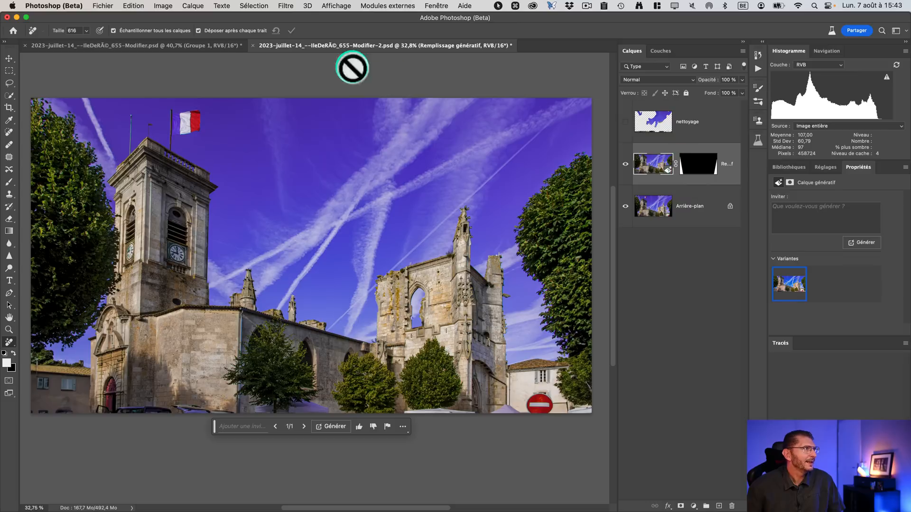
mouse_move(242, 55)
mouse_down()
mouse_move(39, 121)
mouse_move(36, 89)
mouse_up()
key(w)
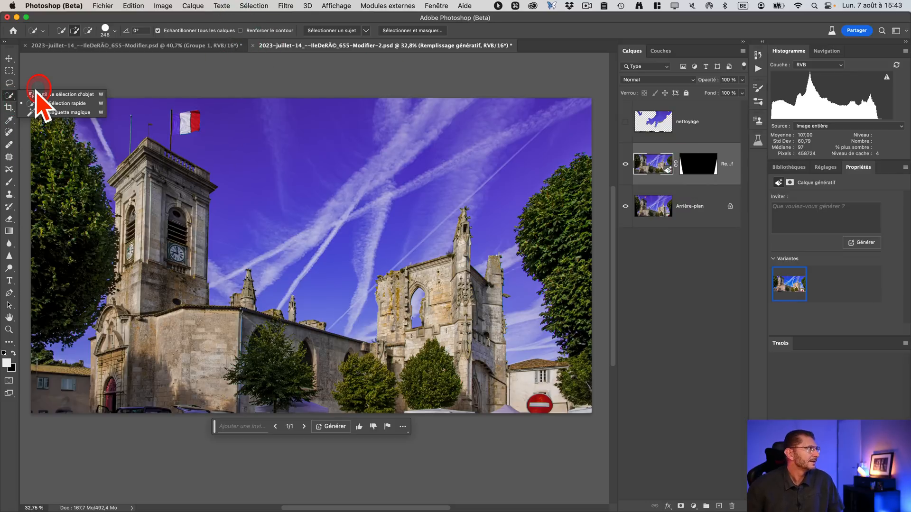
click(37, 94)
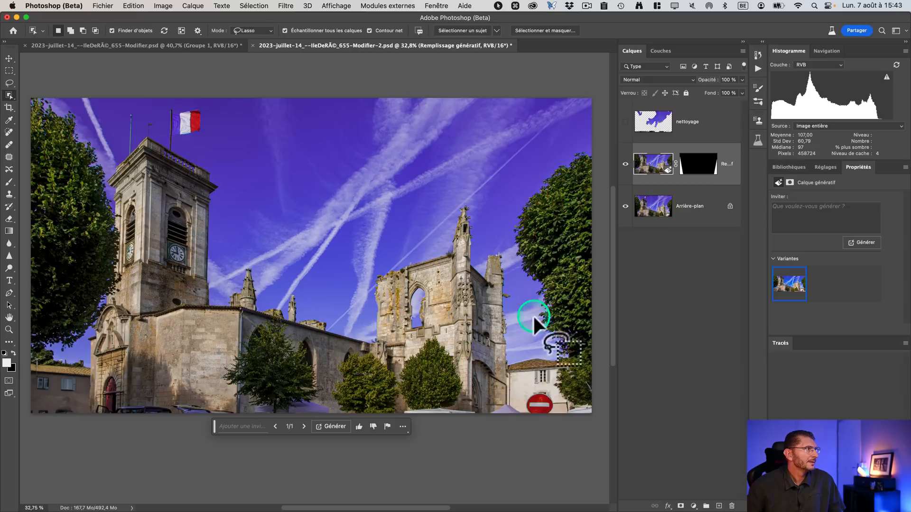
click(469, 332)
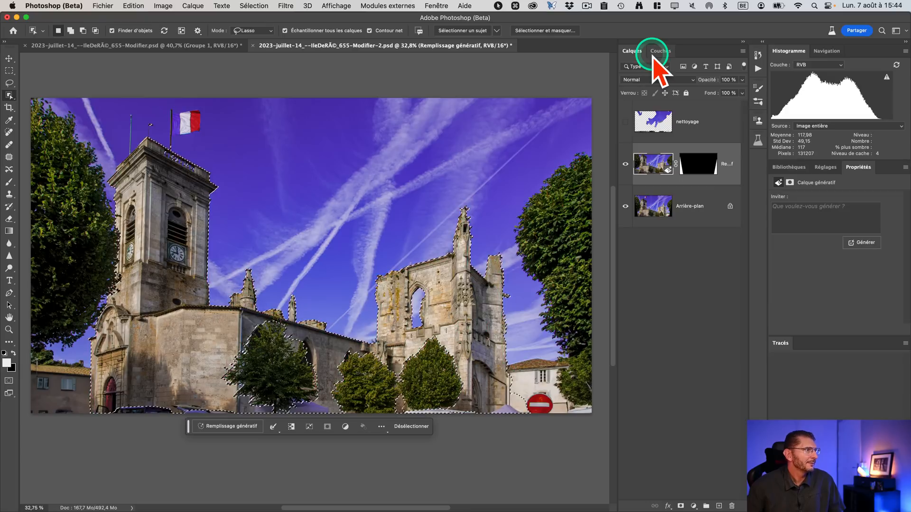
Add a mask to the nettoyage layer that hides the selected church area, and make the layer visible again.
click(694, 127)
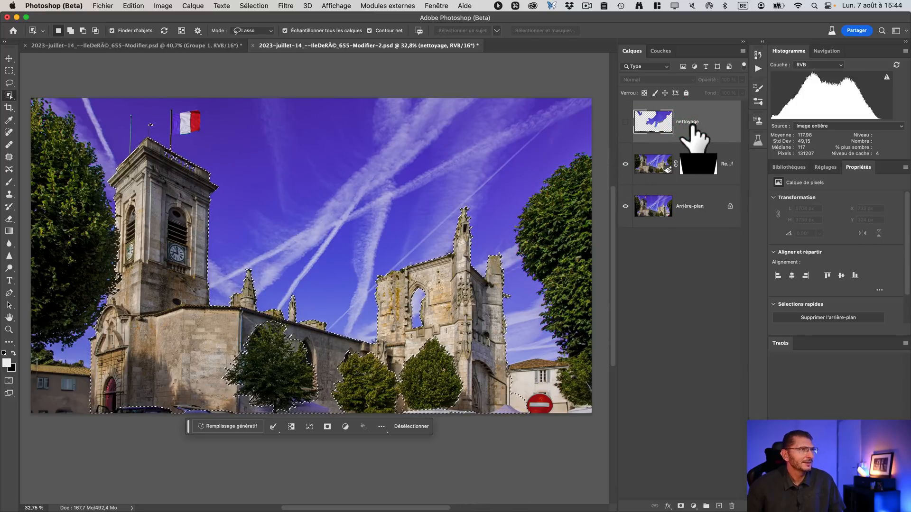
click(676, 266)
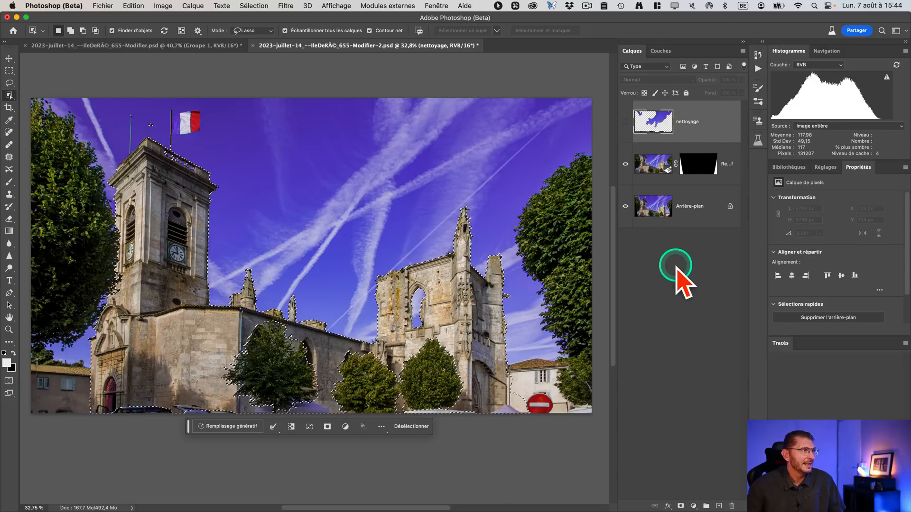
alt+click(681, 506)
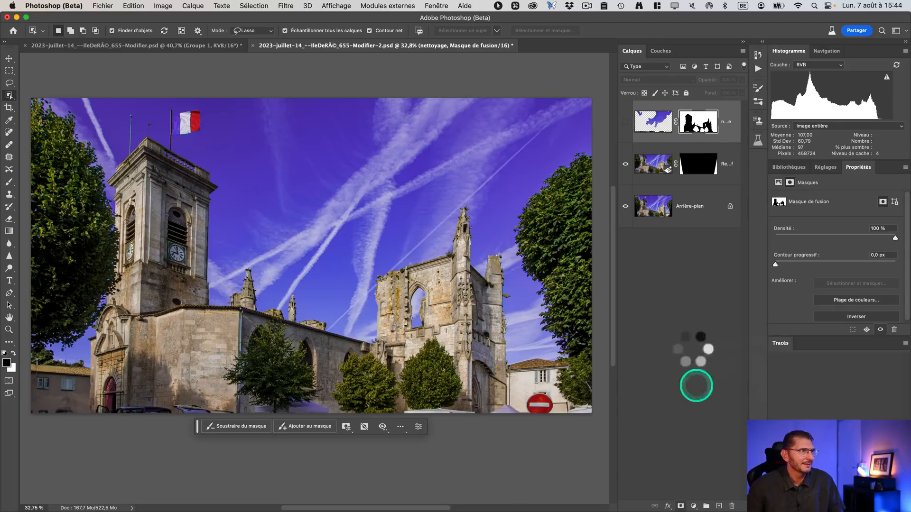
alt+click(700, 121)
click(636, 122)
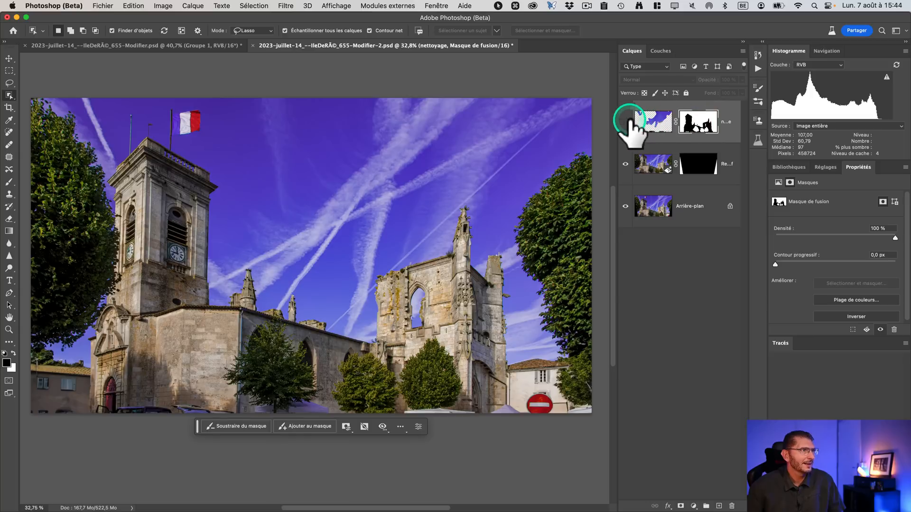
click(626, 122)
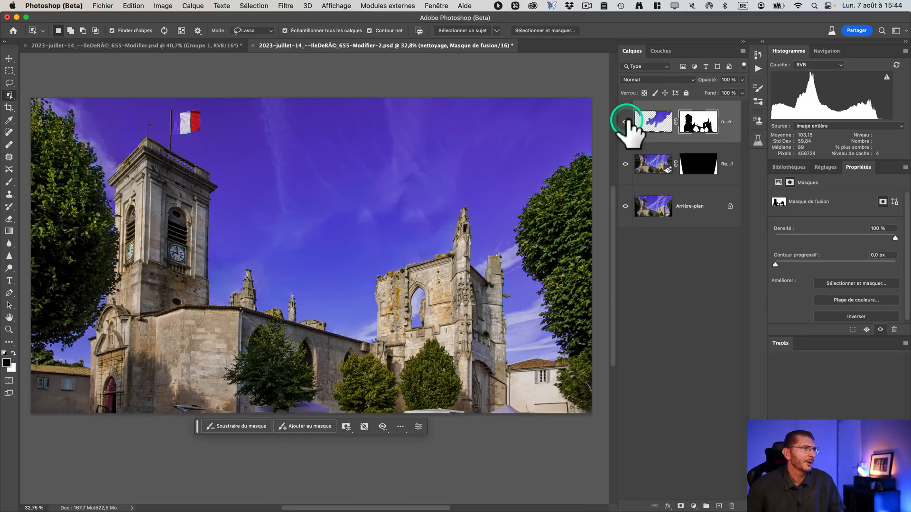
Compare the photo with the nettoyage layer's mask disabled and enabled, and inspect the mask on its own.
shift+click(697, 124)
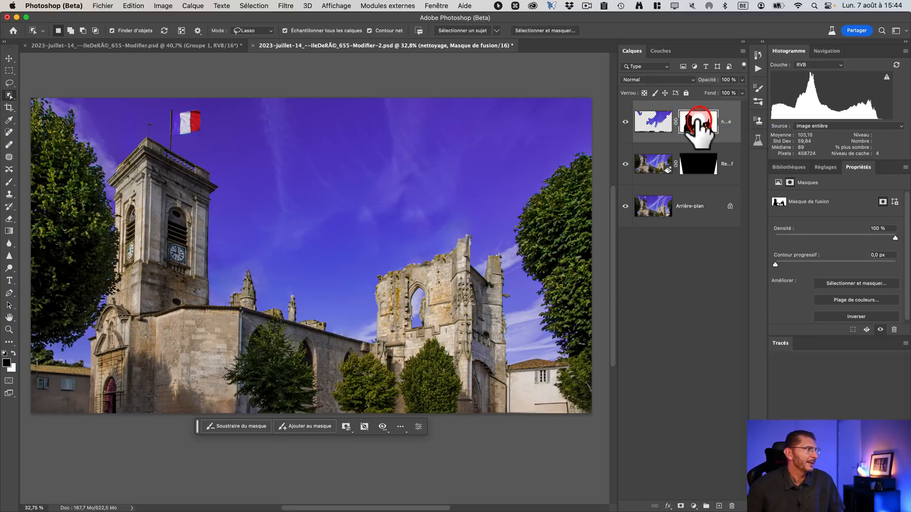
shift+click(697, 122)
shift+click(698, 124)
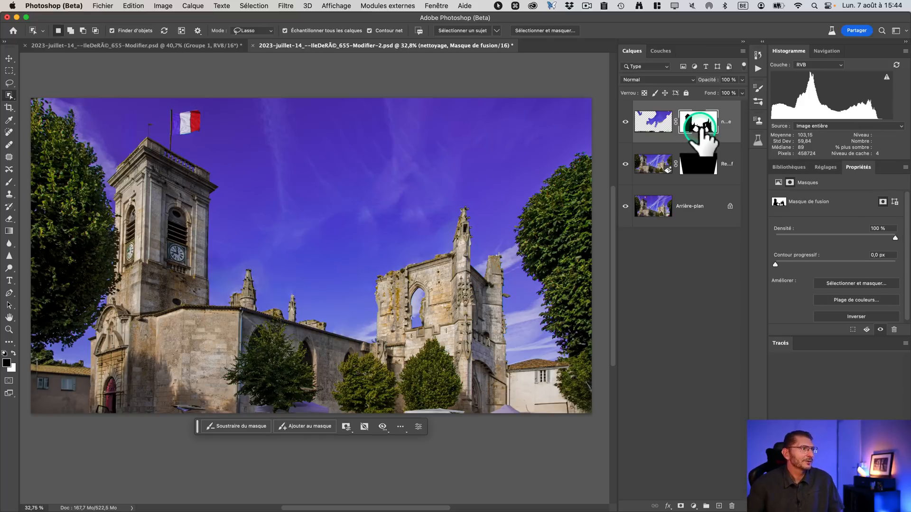
alt+click(698, 125)
alt+click(697, 124)
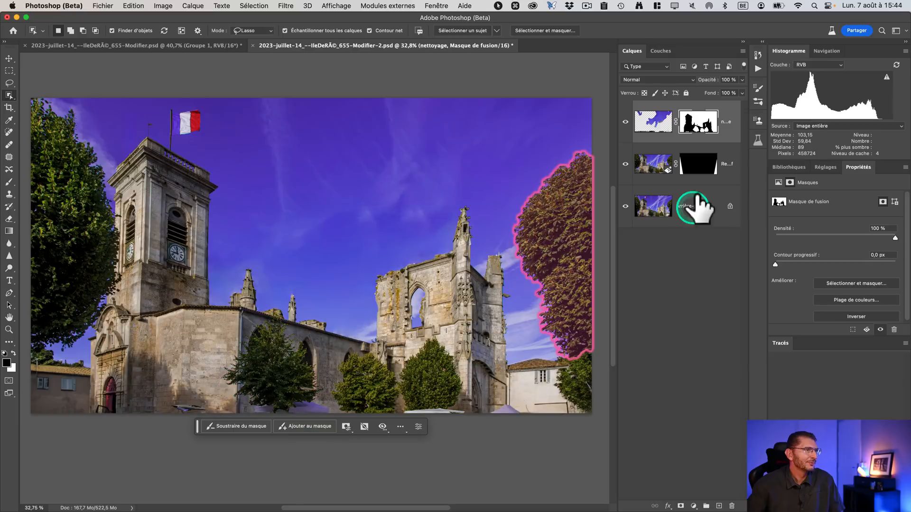
shift+click(697, 125)
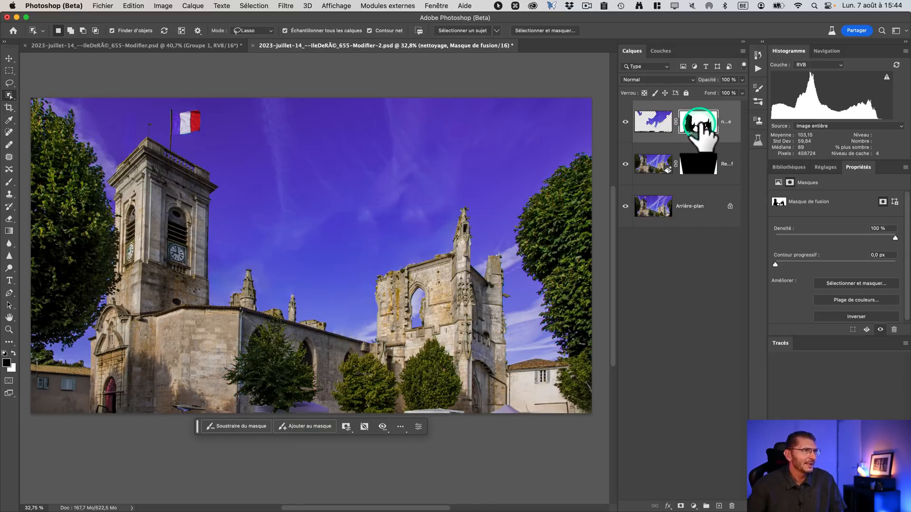
Display the nettoyage layer's mask on its own and set up a linear white-to-transparent gradient with the Gradient tool.
alt+click(698, 125)
key(g)
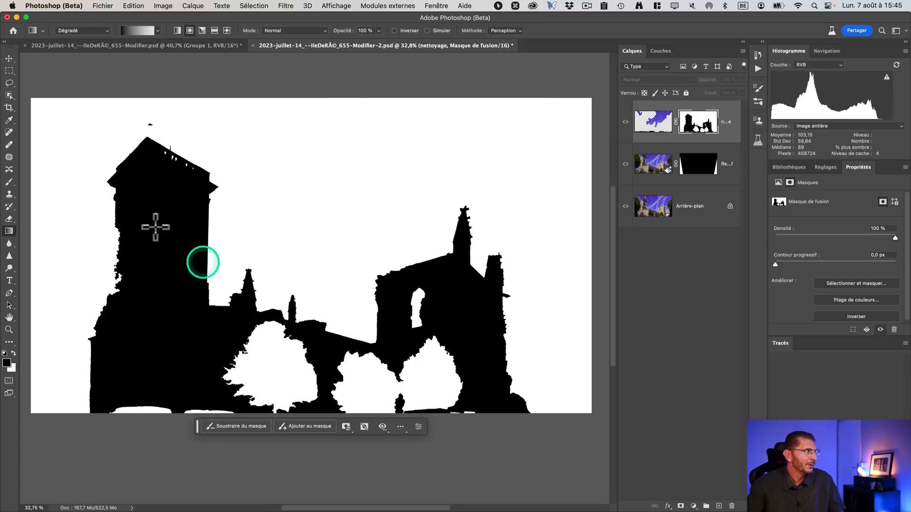
click(126, 31)
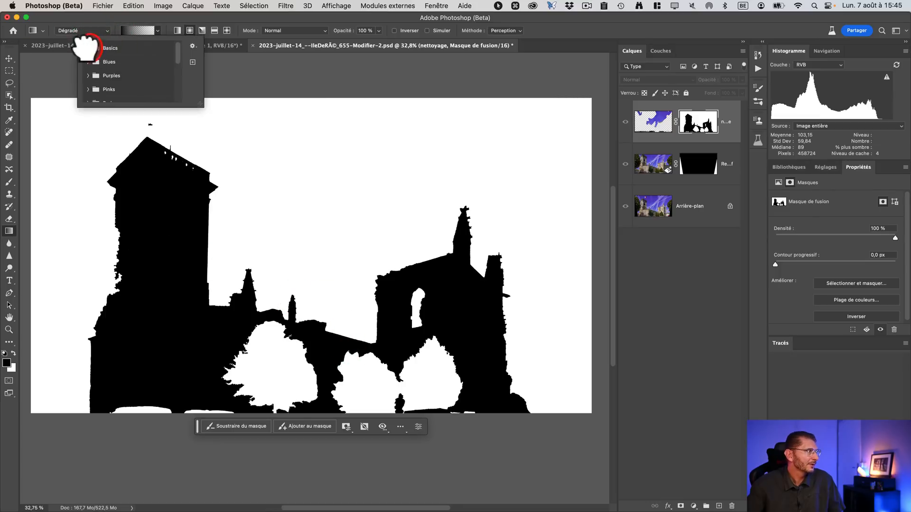
click(179, 23)
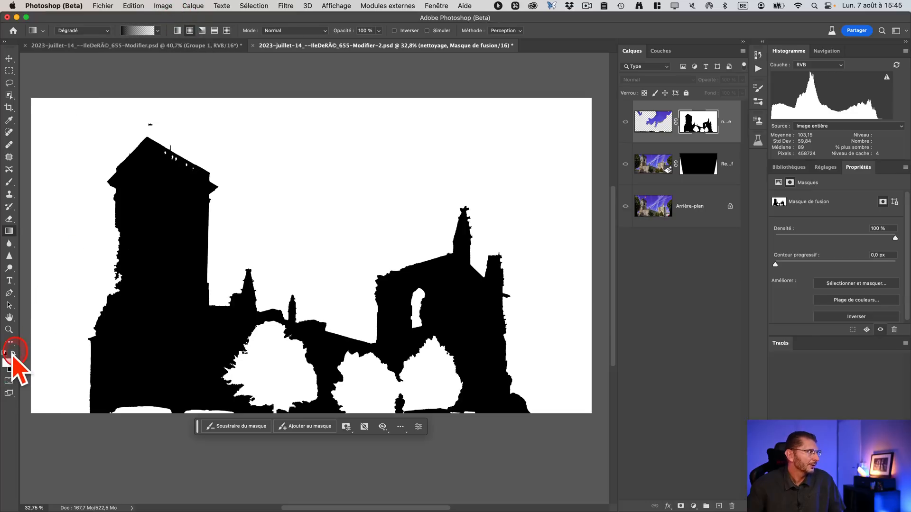
click(142, 30)
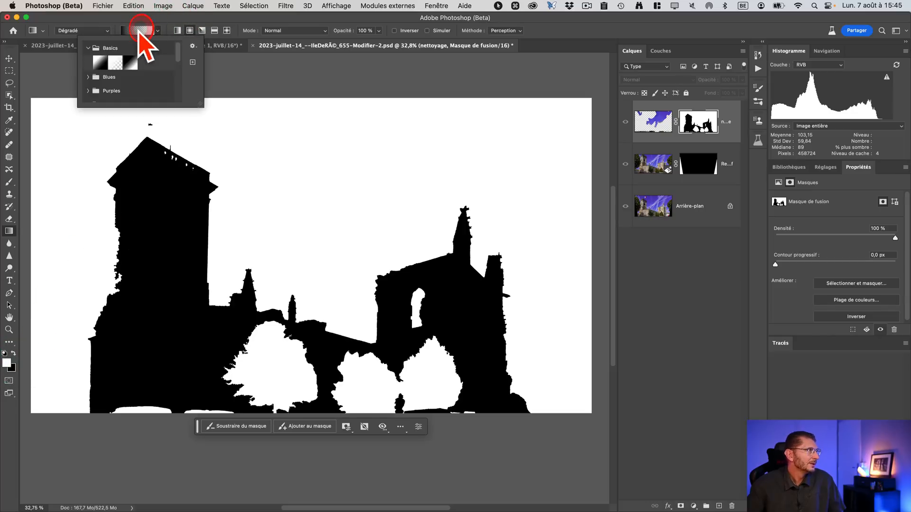
click(115, 62)
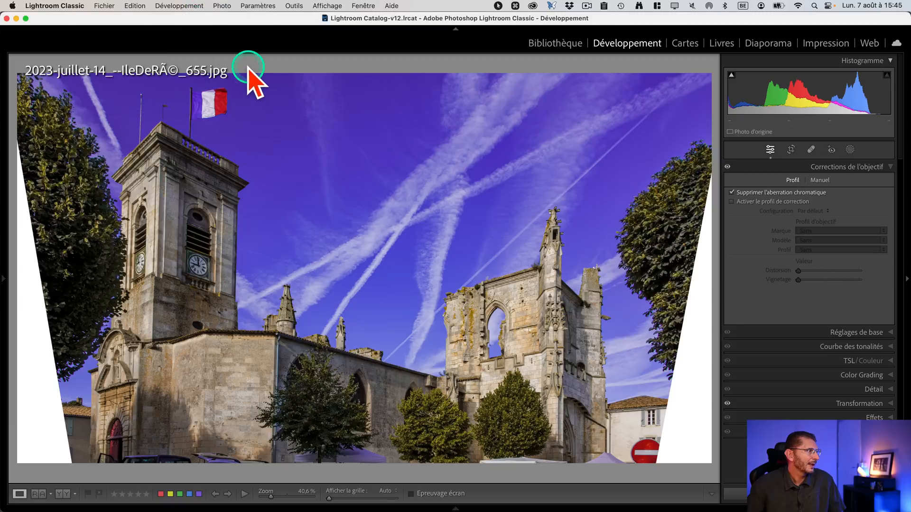
key(super+Tab)
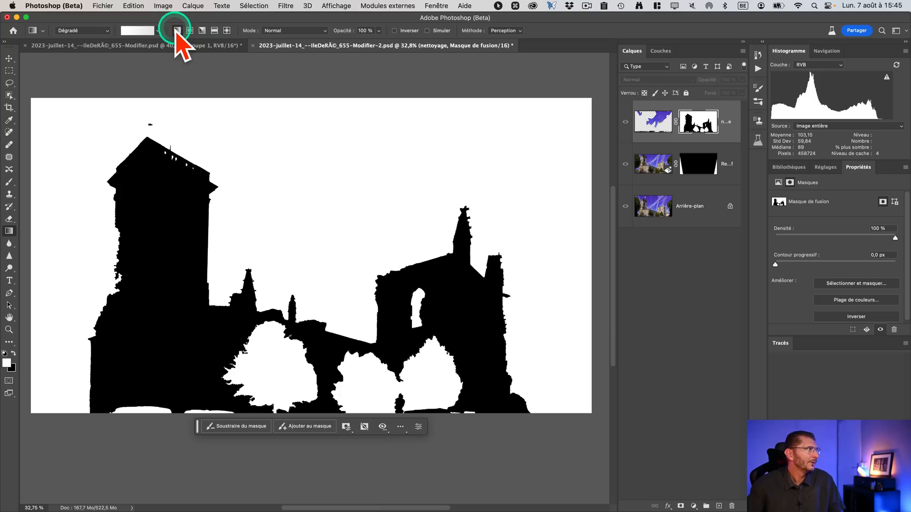
scroll(176, 33, up, 5)
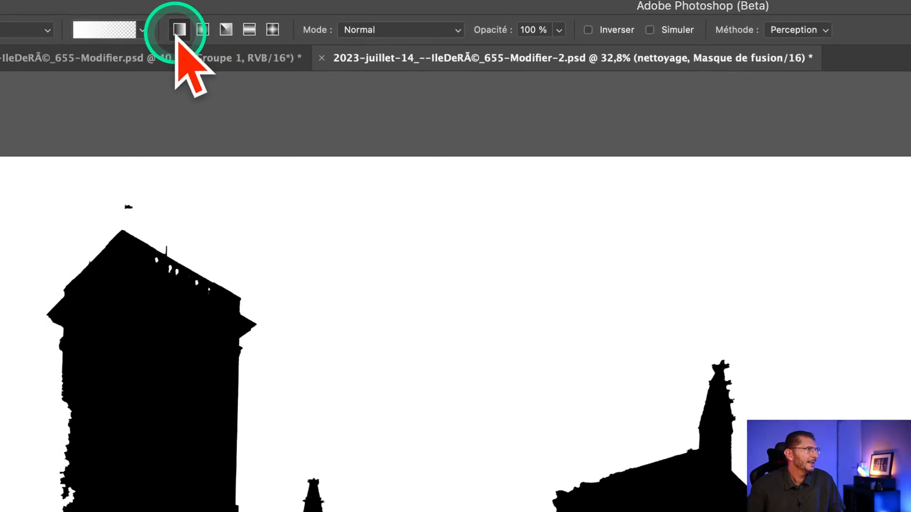
scroll(176, 35, down, 5)
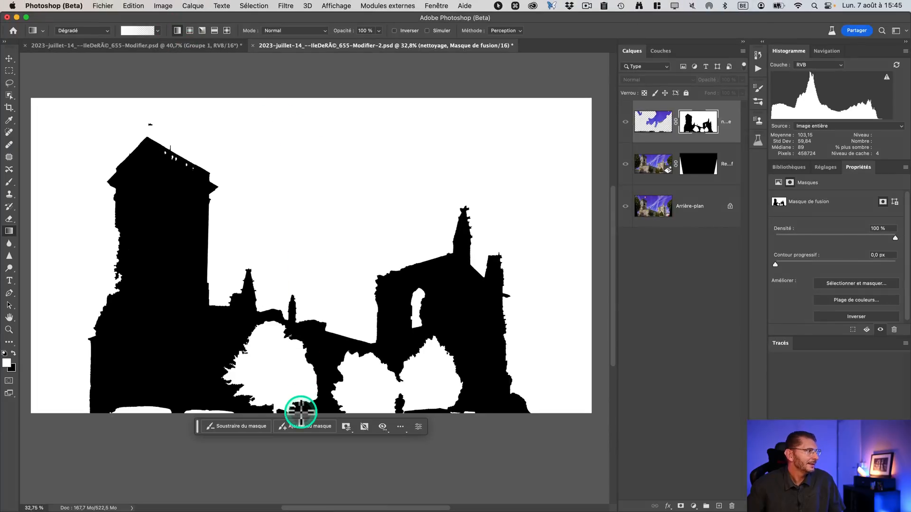
Draw white gradients on the nettoyage mask upward from the photo's bottom edge to reveal the cleanup there, and return to the photo view.
drag(300, 415, 302, 321)
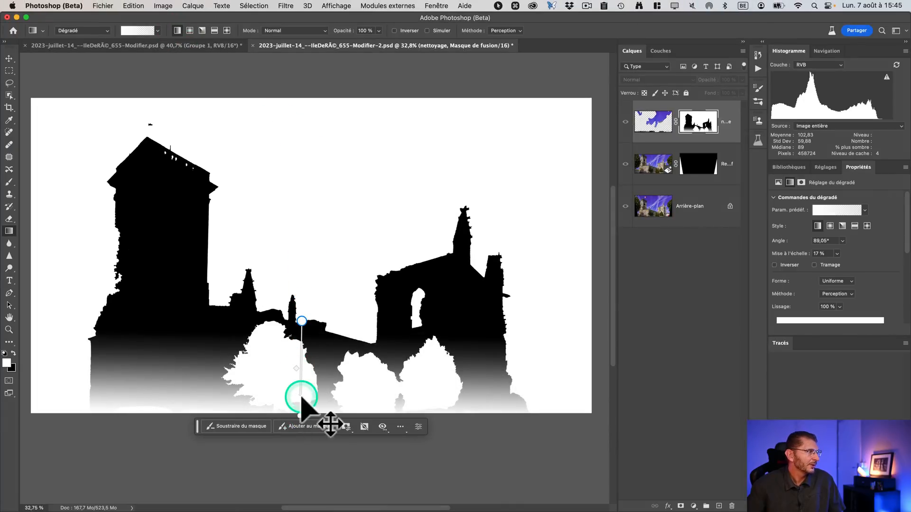
drag(301, 415, 302, 356)
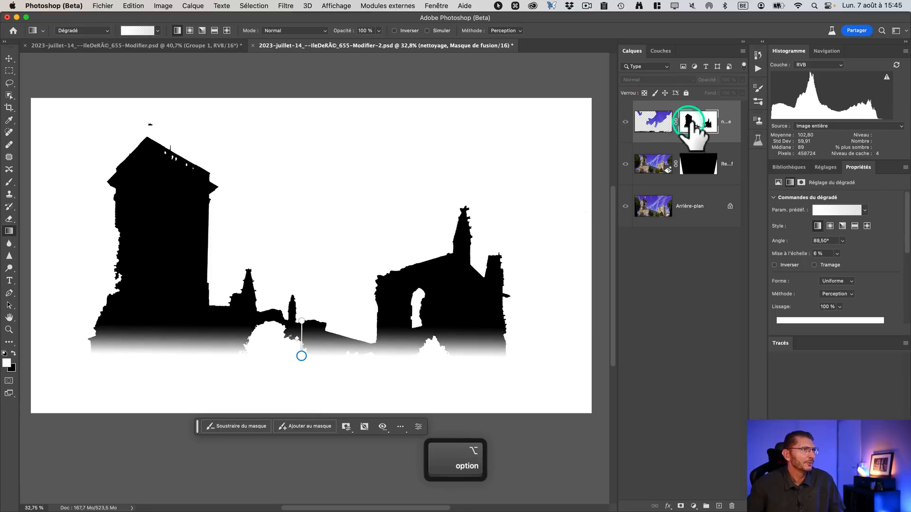
alt+click(691, 125)
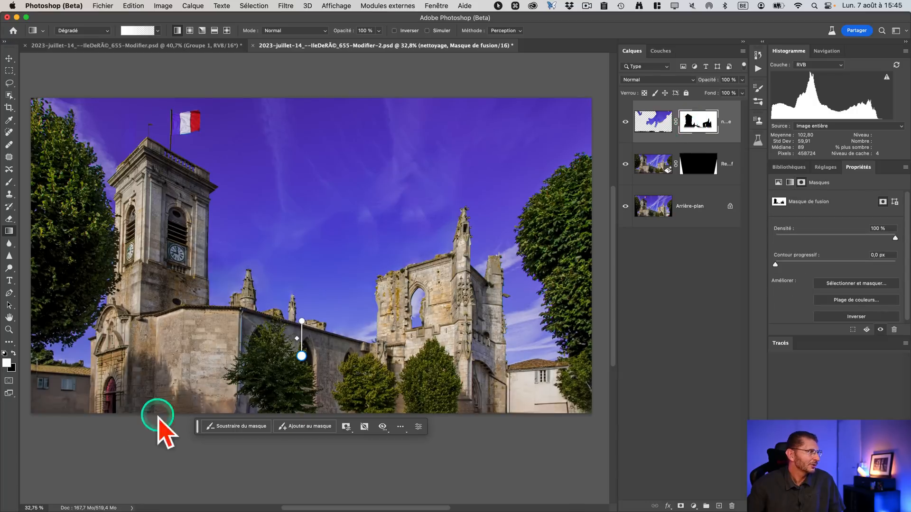
Compare the photo with the nettoyage layer hidden and shown, and save the document.
click(625, 122)
click(625, 122)
click(625, 122)
click(626, 122)
click(626, 122)
click(626, 123)
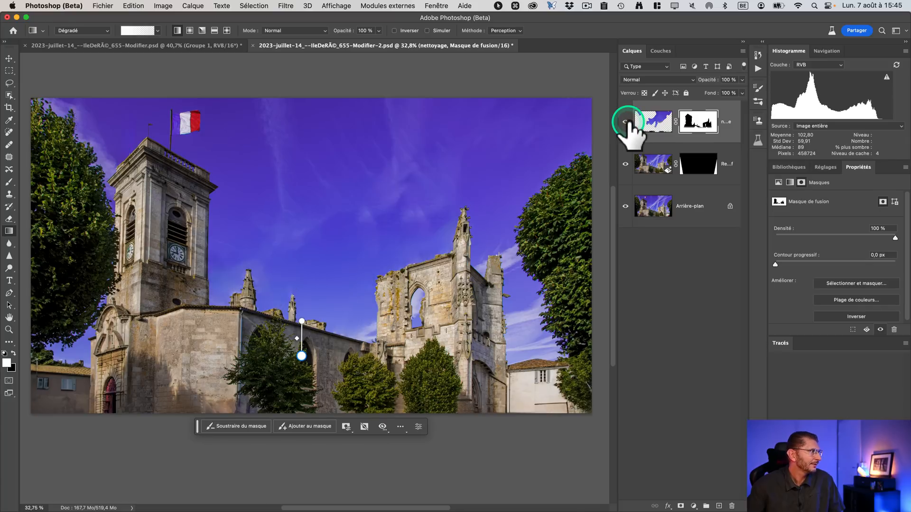
key(cmd+s)
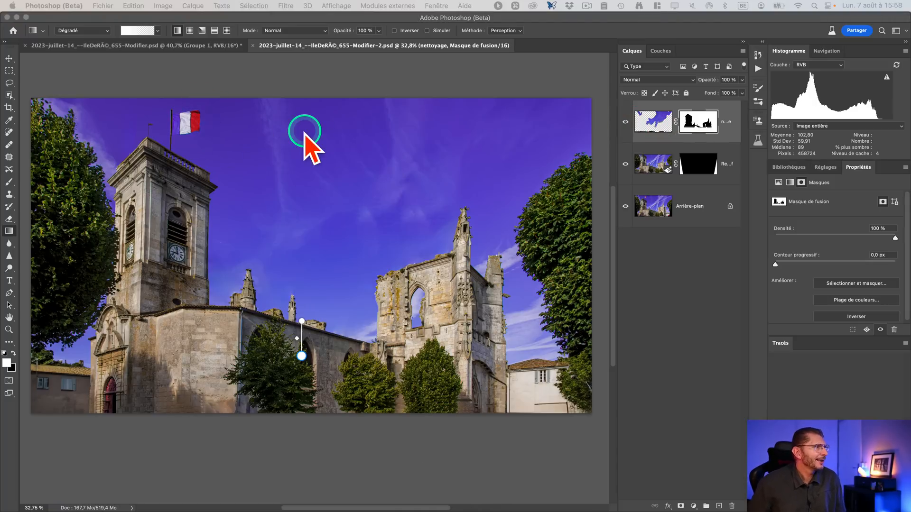
Add a Selective Color adjustment layer above the nettoyage layer, detach its Properties panel, and target the Blues (Bleus).
click(718, 109)
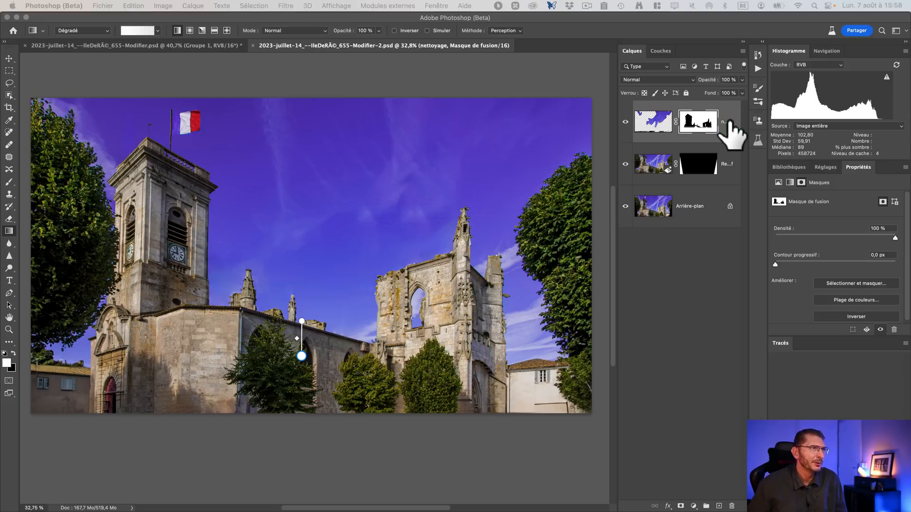
click(694, 506)
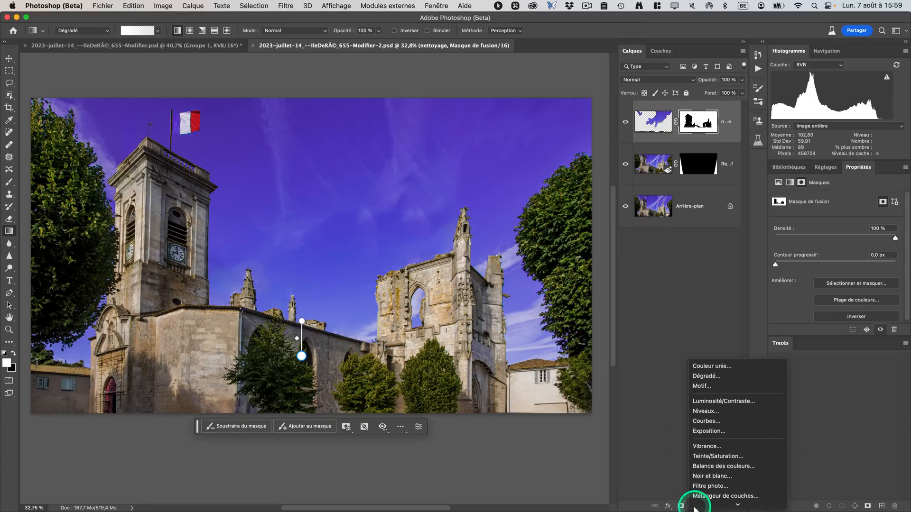
scroll(695, 507, up, 5)
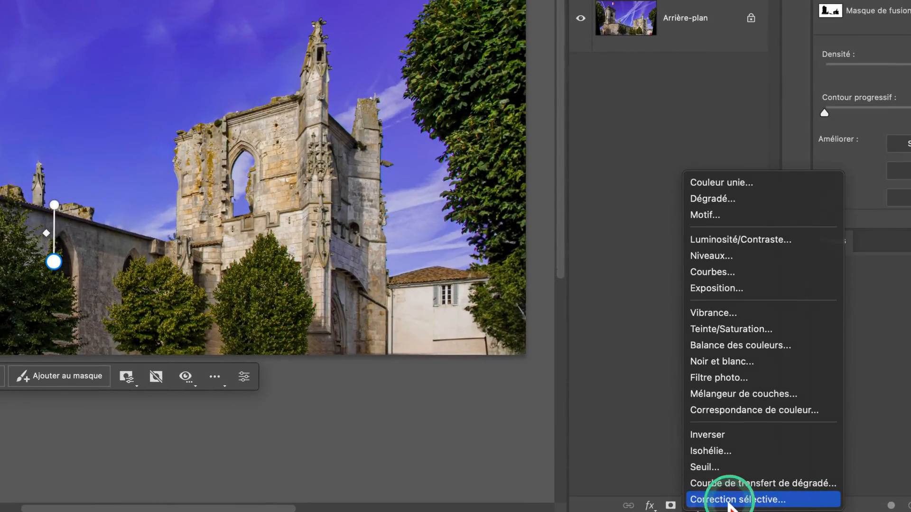
click(728, 503)
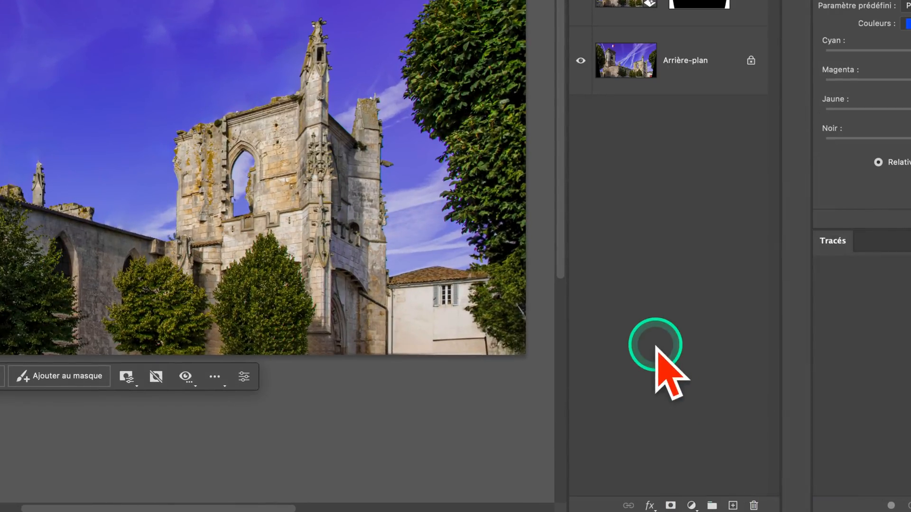
scroll(647, 349, down, 5)
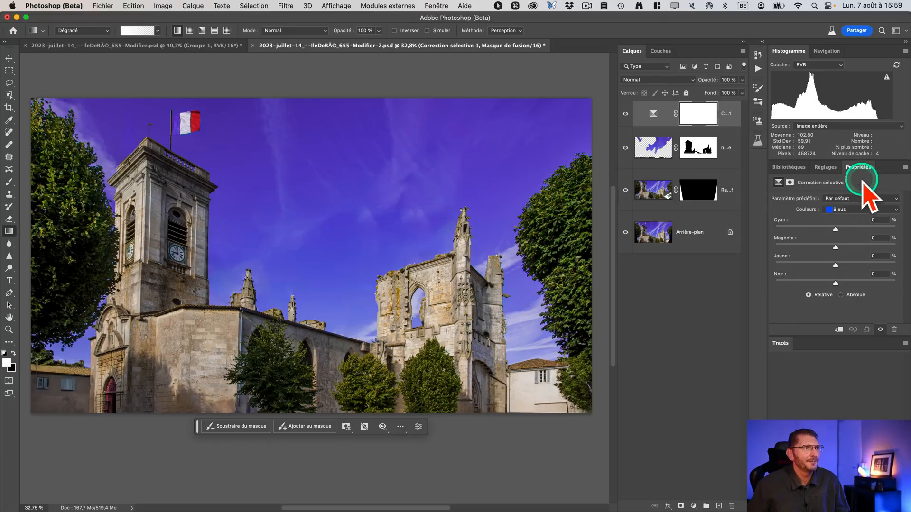
drag(827, 167, 452, 213)
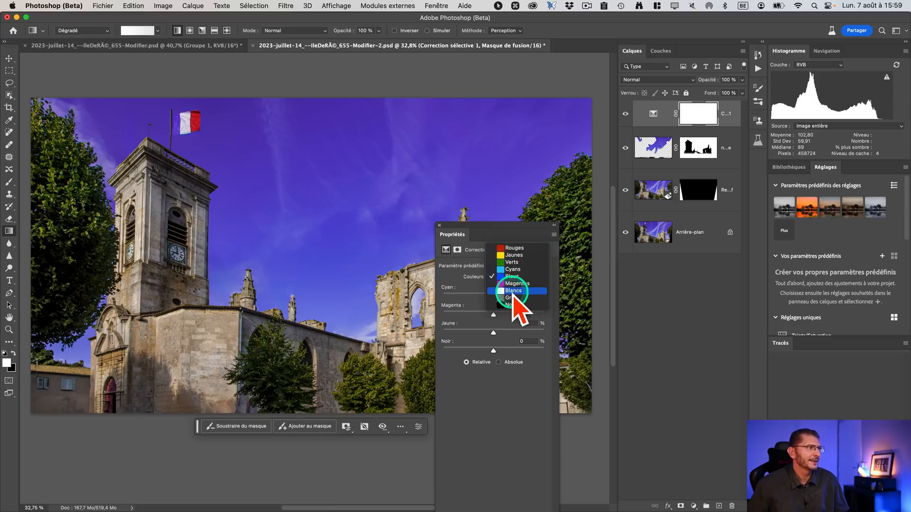
scroll(522, 283, up, 5)
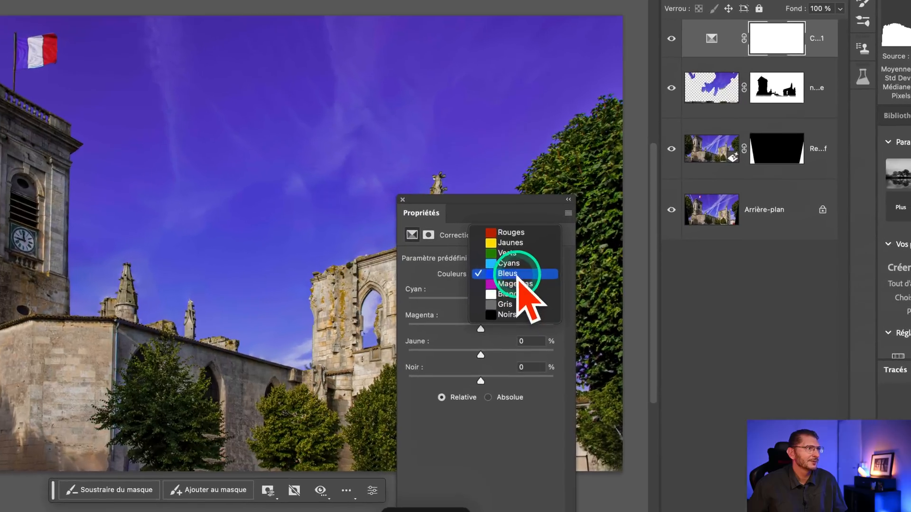
click(516, 274)
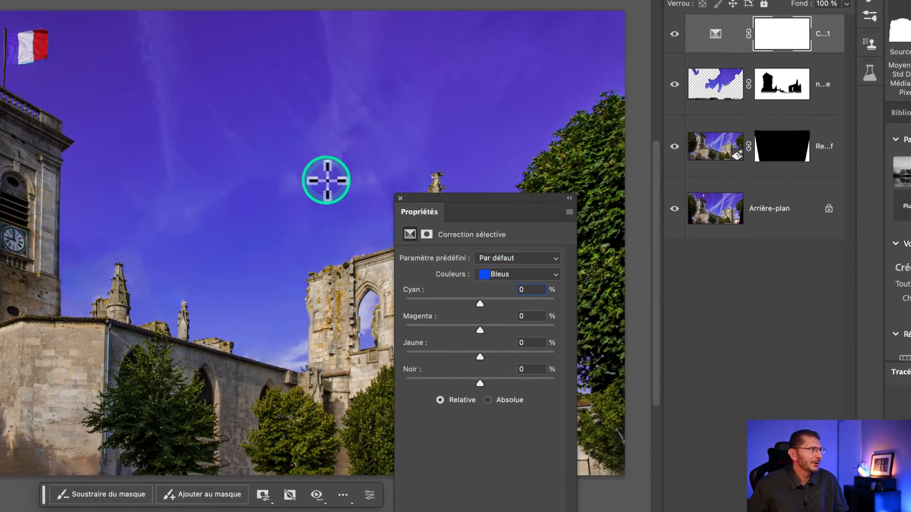
Set the Blues to Cyan -7%, Magenta -45% and Yellow +11%, and compare the sky with the adjustment hidden and shown.
drag(480, 330, 452, 329)
scroll(453, 328, down, 5)
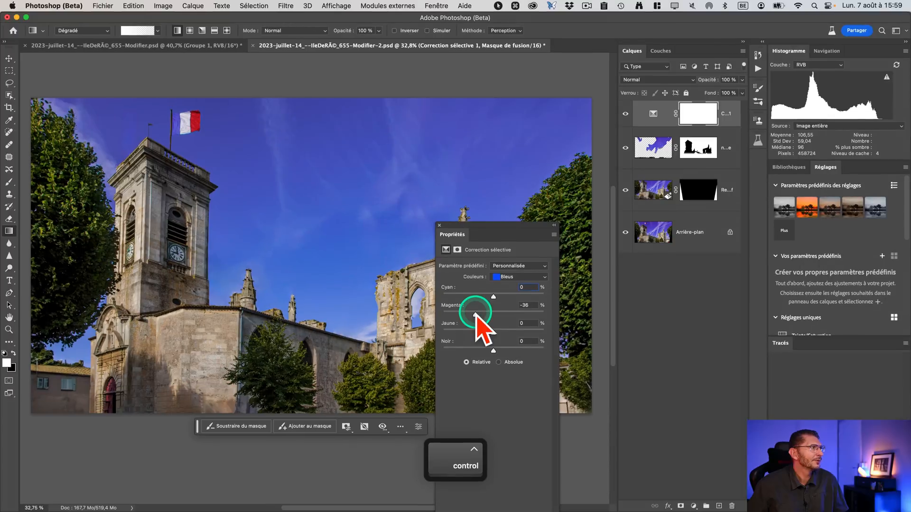
mouse_move(475, 314)
mouse_down()
mouse_move(456, 314)
mouse_move(470, 314)
mouse_up()
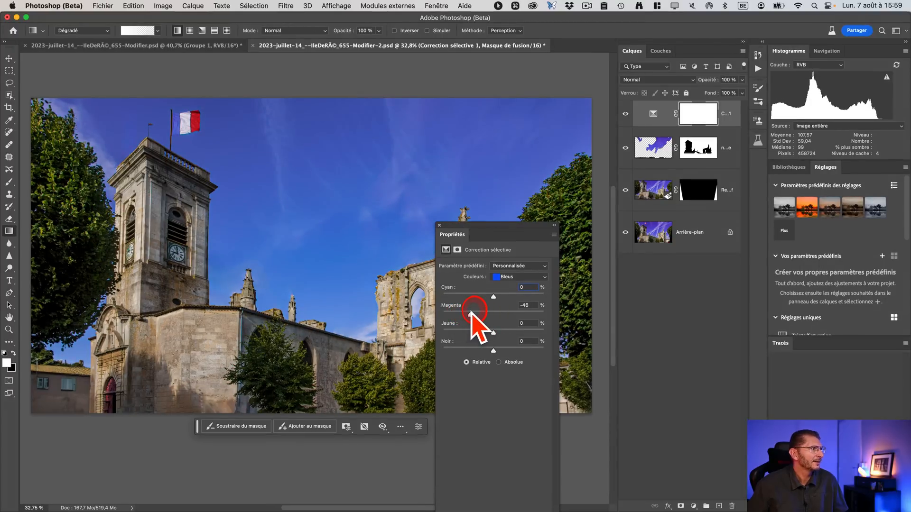
drag(493, 296, 490, 297)
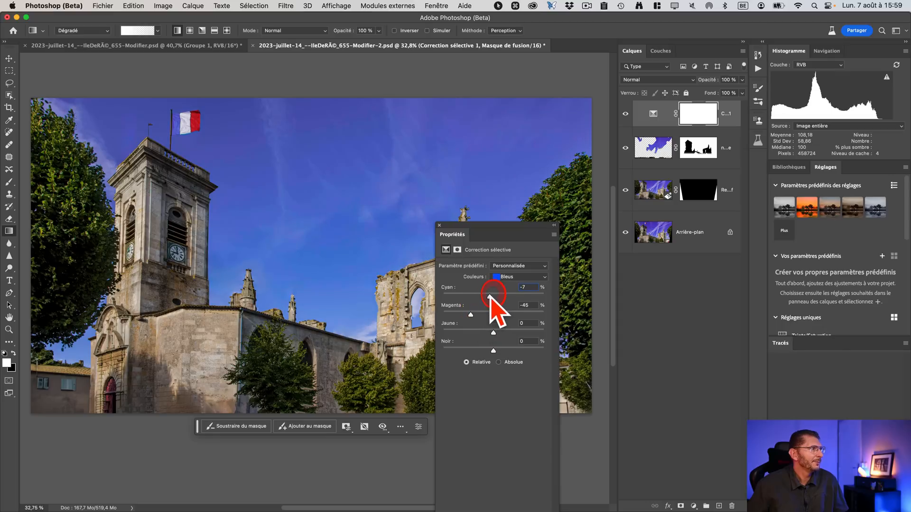
drag(493, 332, 498, 333)
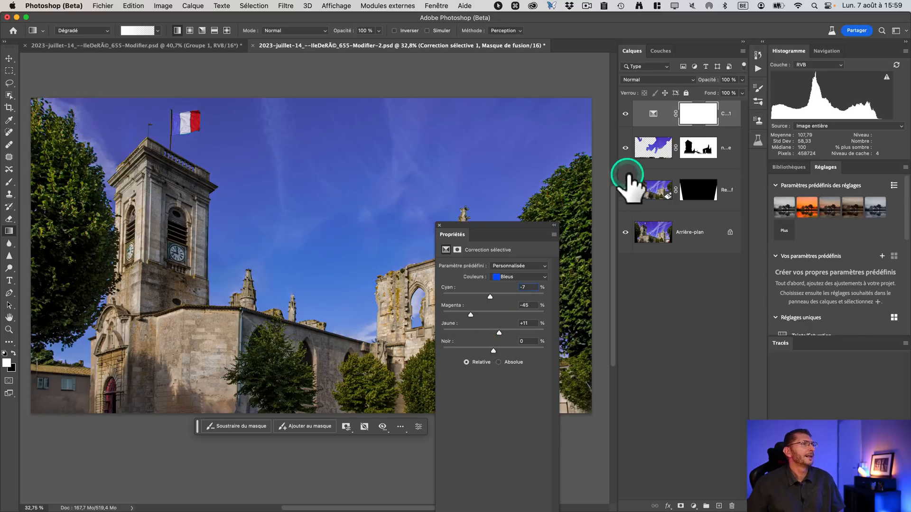
click(623, 113)
click(623, 114)
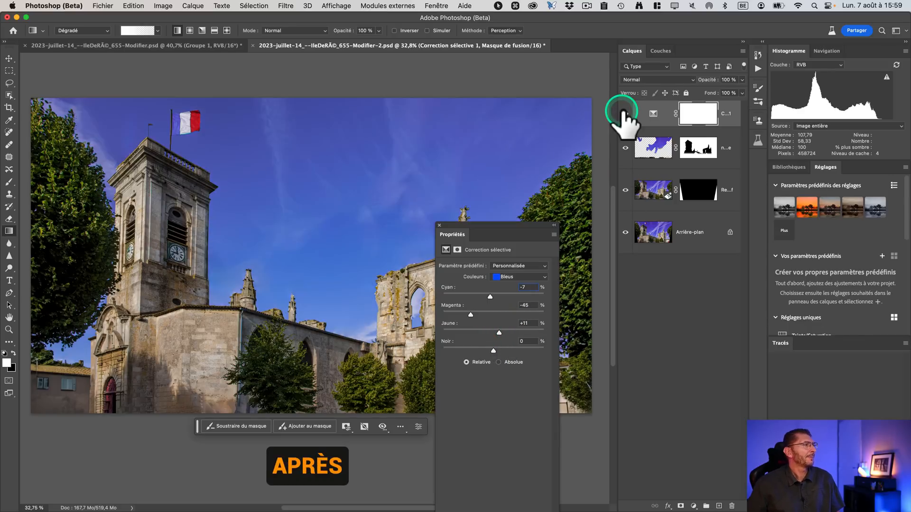
click(450, 235)
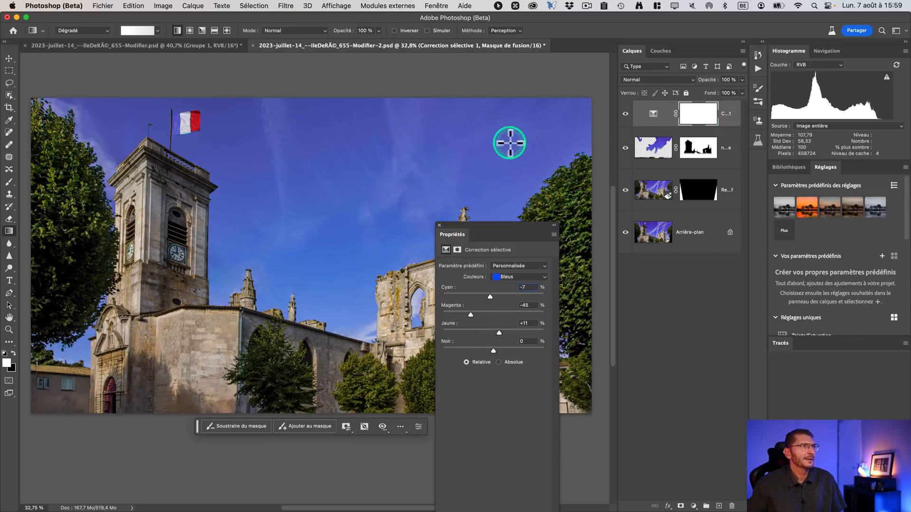
Rename the Selective Color adjustment layer "corr ciel".
click(721, 113)
text(ccoor)
key(BackSpace)
key(BackSpace)
text(rr ciel)
key(Return)
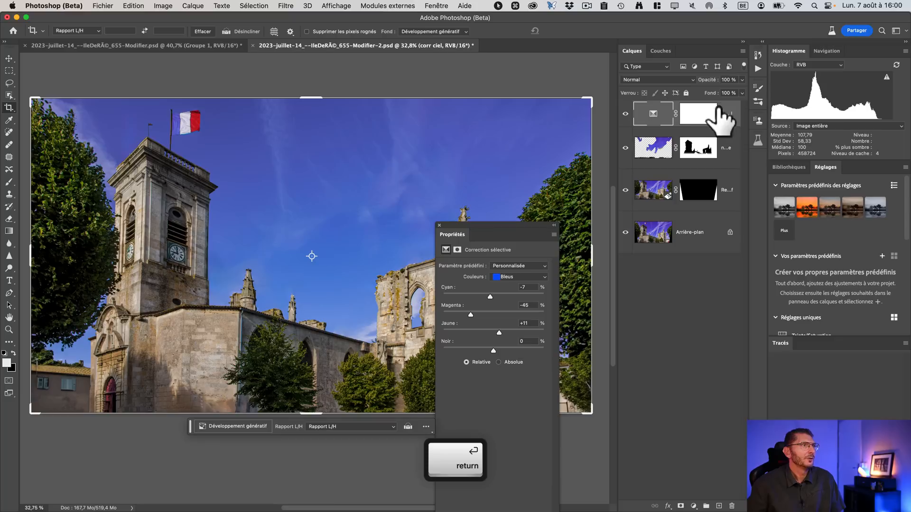
Dock the Properties panel back and compare the photo without the corr ciel layer and with only the background layer visible.
click(625, 114)
click(625, 113)
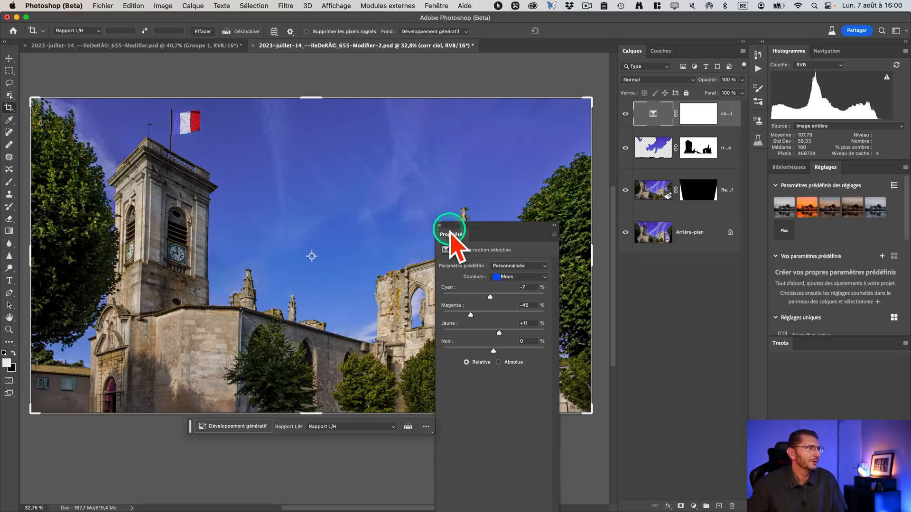
drag(450, 233, 827, 171)
key(v)
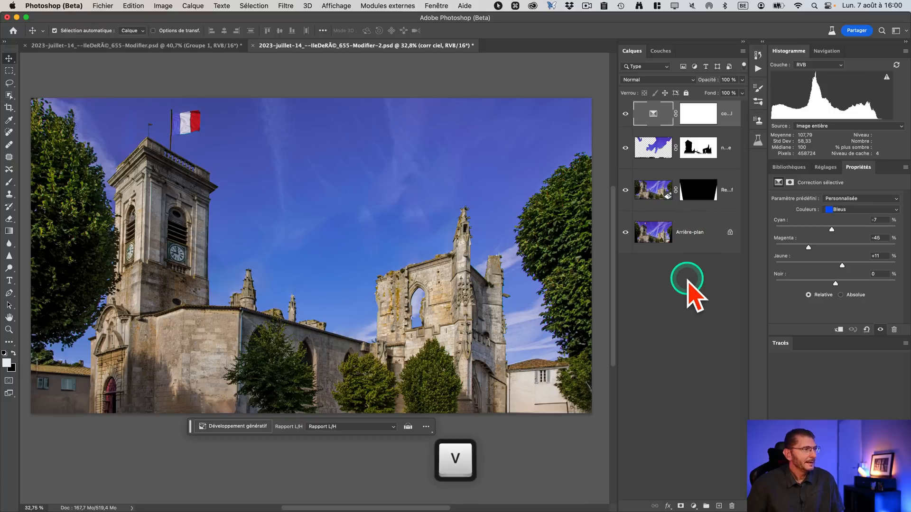
alt+click(626, 232)
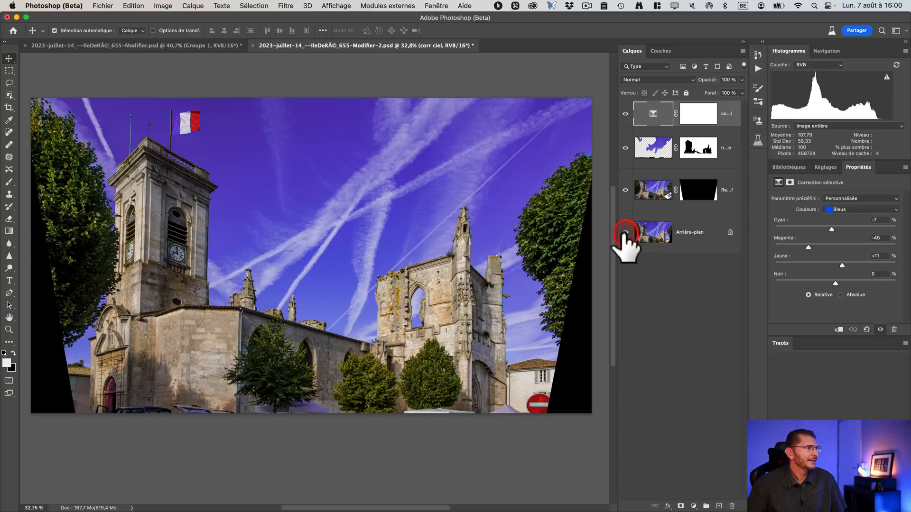
alt+click(625, 232)
Switch to Lightroom Classic, reset the church photo's develop settings to view the original, and return to Photoshop.
key(super+Tab)
key(super+Tab)
key(super+Tab)
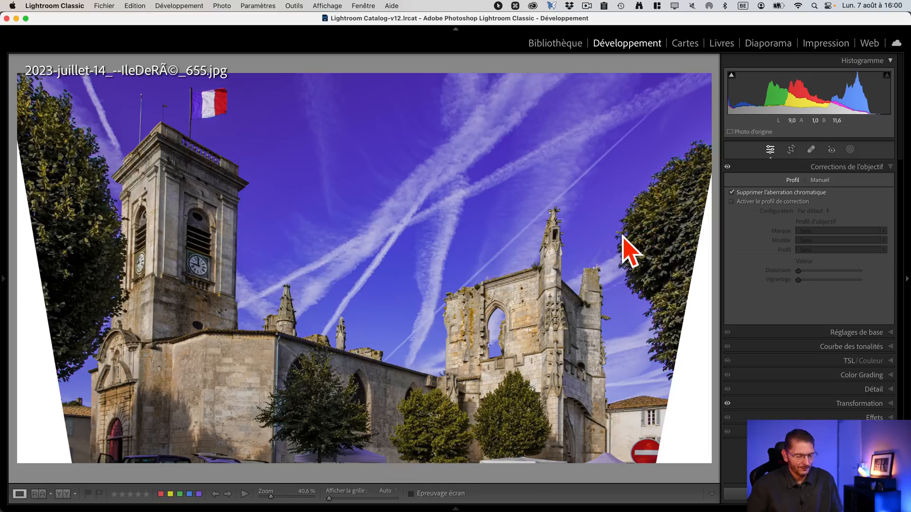
key(super+shift+r)
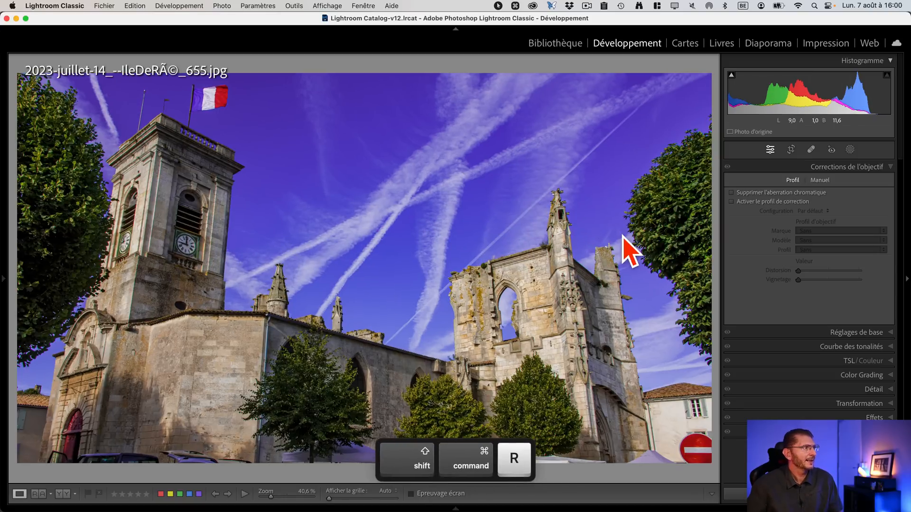
click(867, 303)
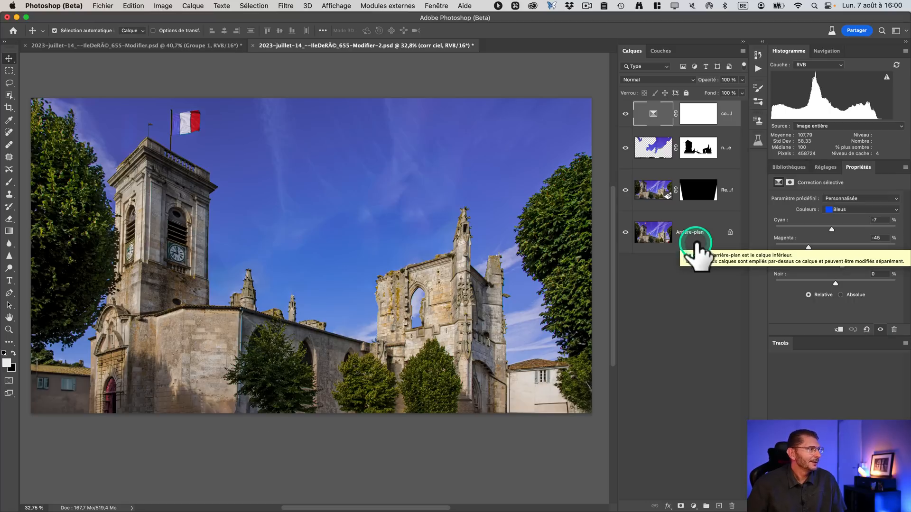
click(292, 414)
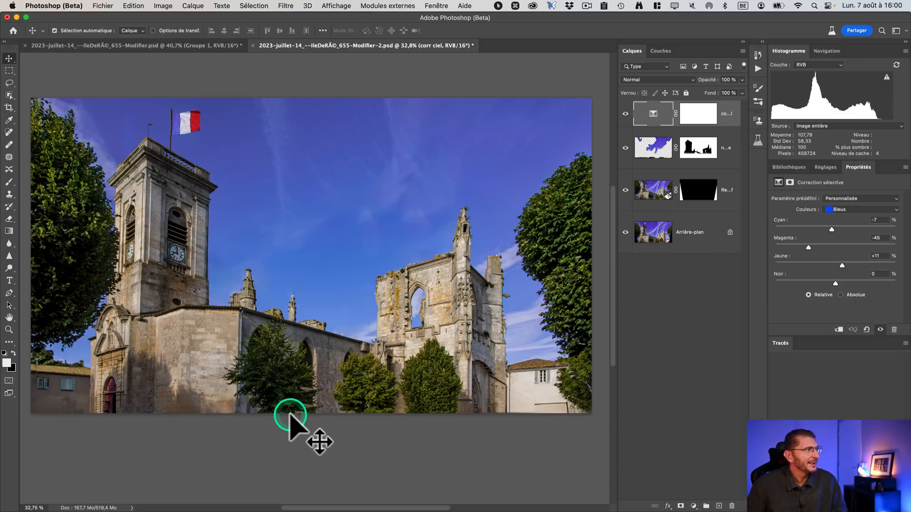
Check the installed Photoshop version in the program's About information, and close it.
click(57, 6)
click(60, 20)
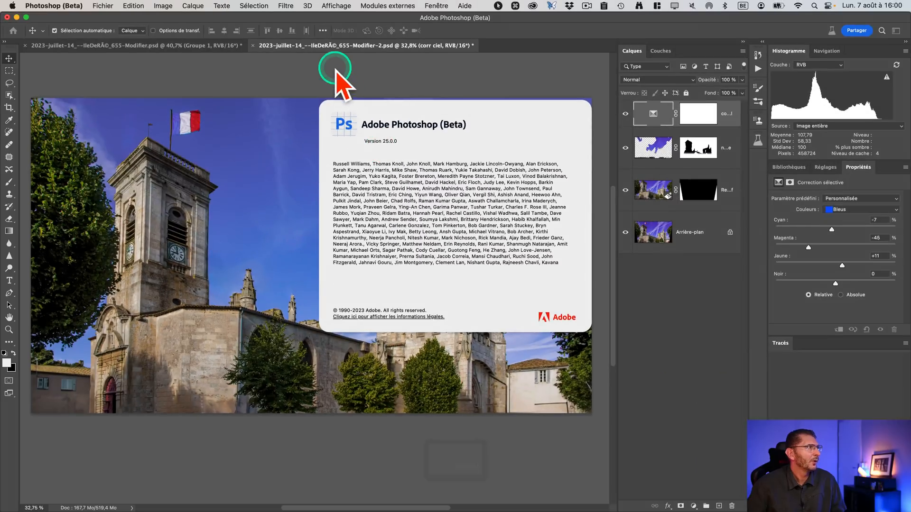
click(347, 82)
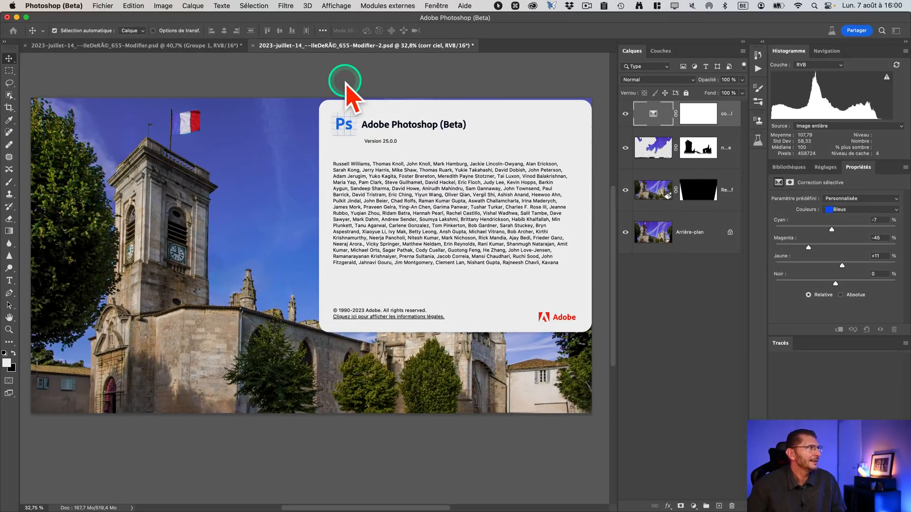
click(330, 43)
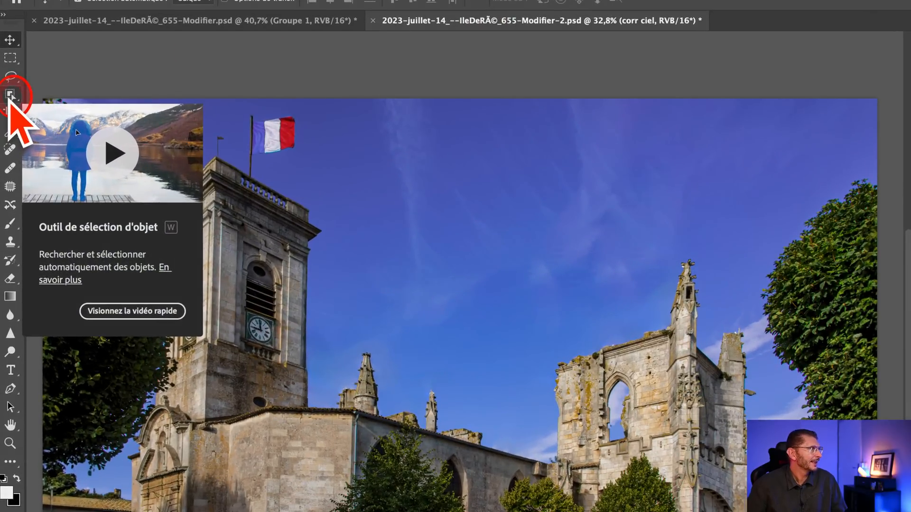
Activate the Crop tool, try its fill option Arrière-plan (par défaut), and set the fill to Développement génératif.
ctrl+click(10, 96)
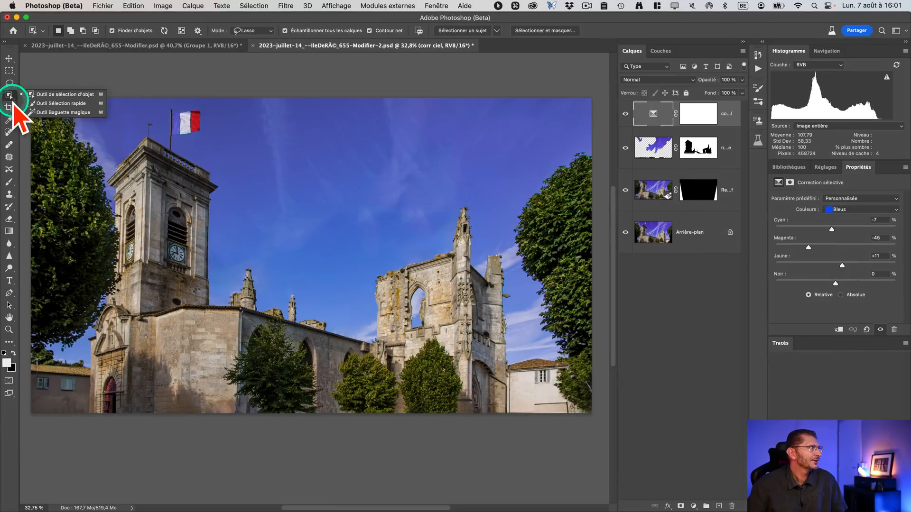
click(10, 108)
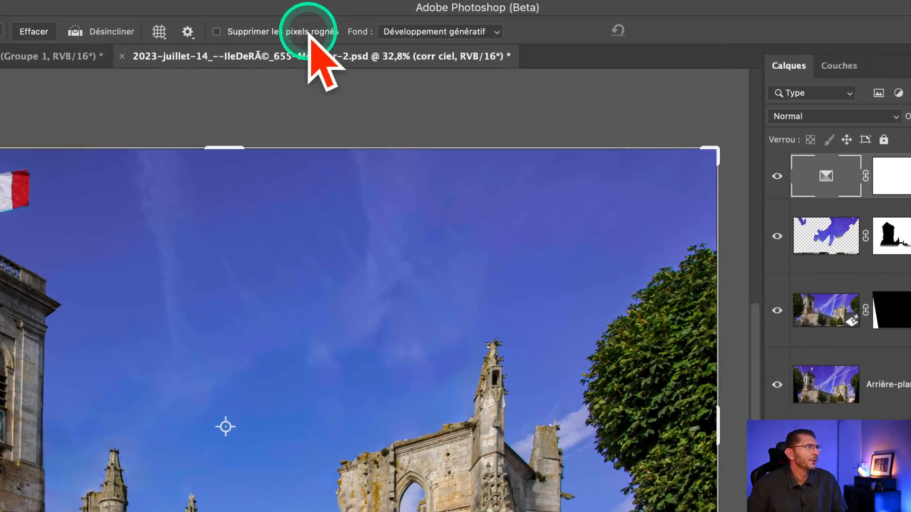
click(422, 32)
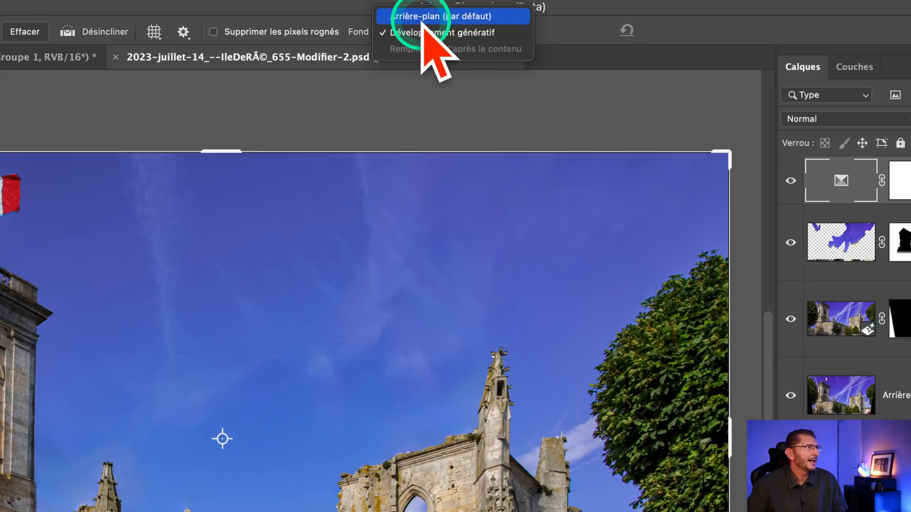
click(436, 18)
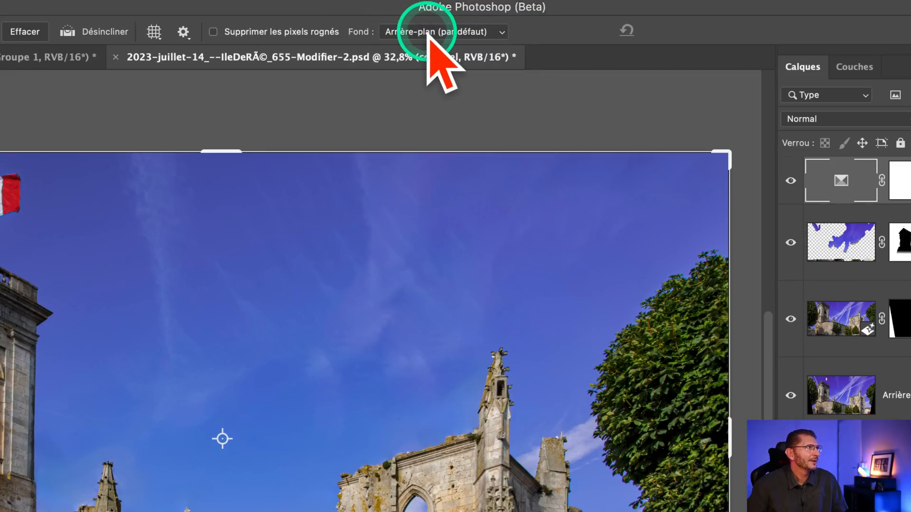
click(420, 31)
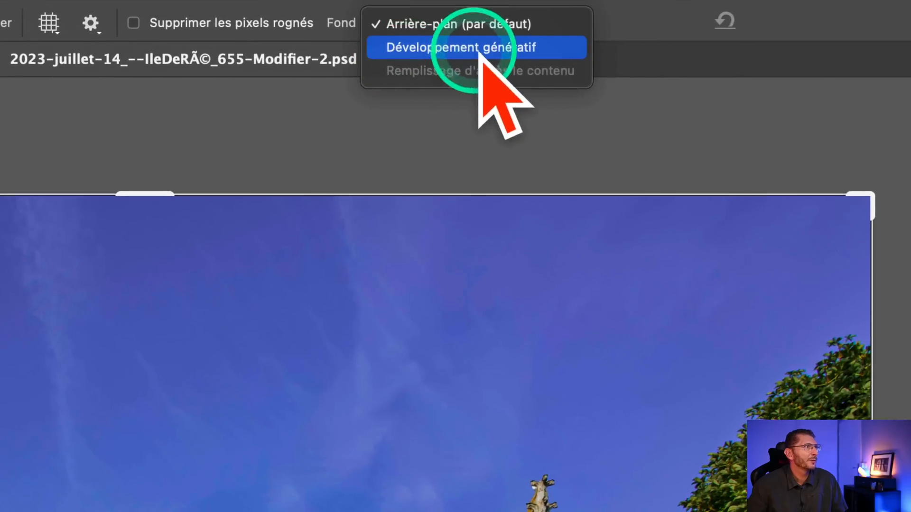
click(447, 49)
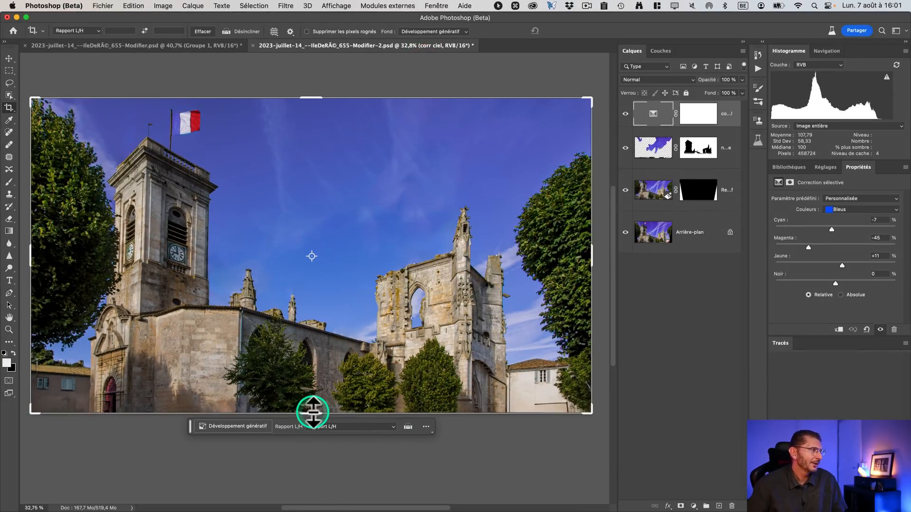
Extend the canvas below the church to a height of about 4906 px and generate the missing ground without a prompt.
drag(313, 412, 314, 445)
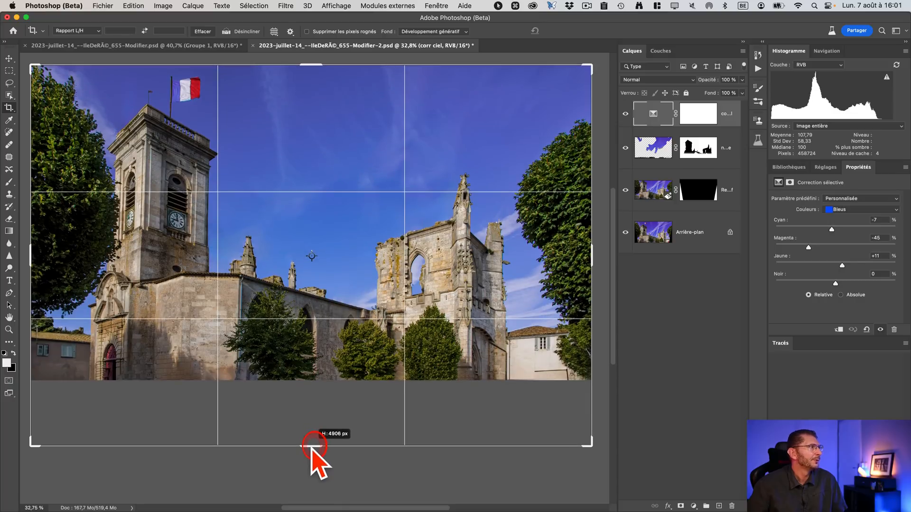
drag(312, 448, 313, 448)
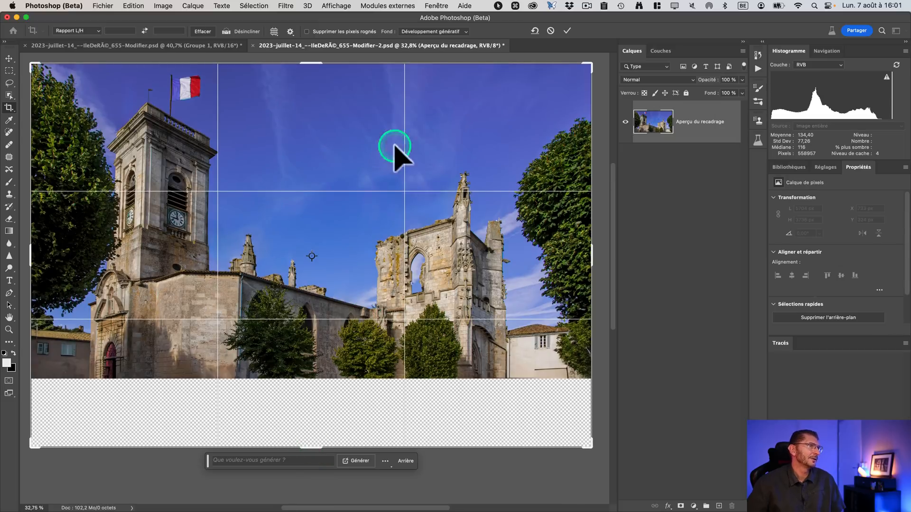
click(567, 32)
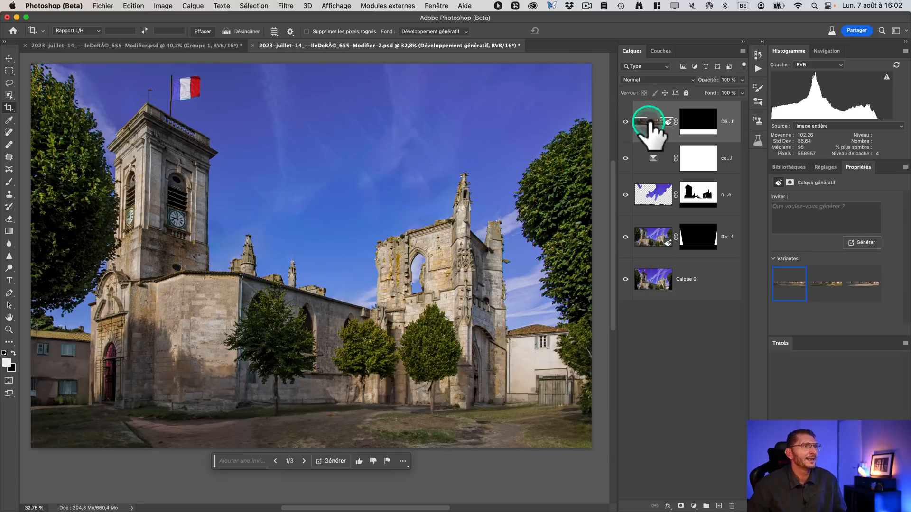
Compare the three generated ground variants, checking details near the church door, and keep the first variant.
click(828, 290)
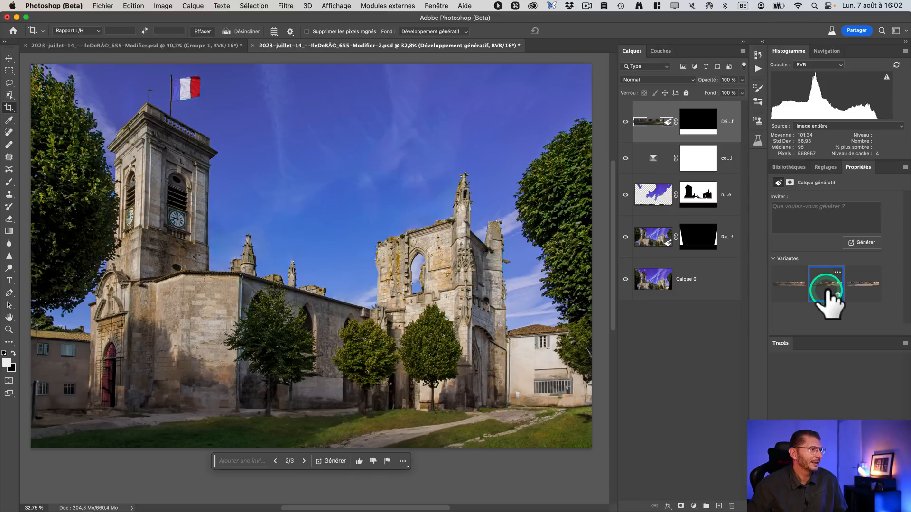
click(860, 290)
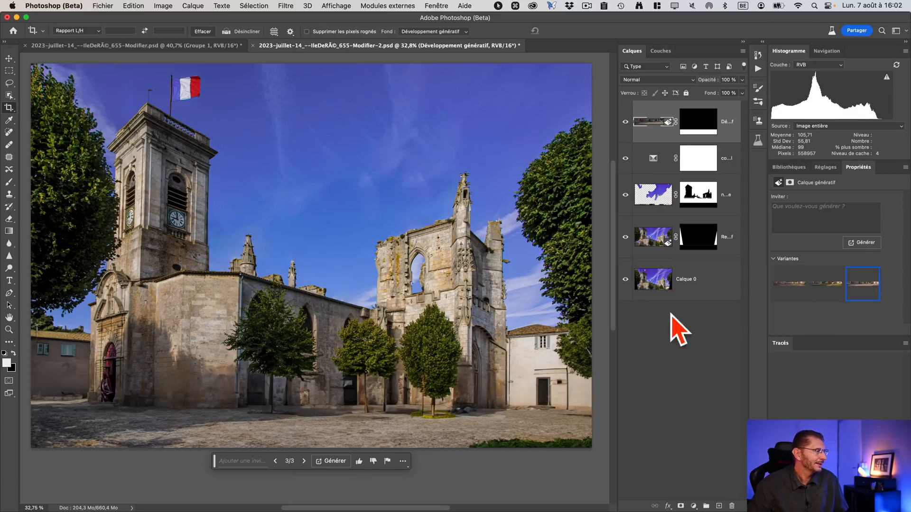
key(z)
mouse_move(106, 392)
mouse_down()
mouse_move(171, 396)
mouse_move(119, 393)
mouse_up()
click(790, 290)
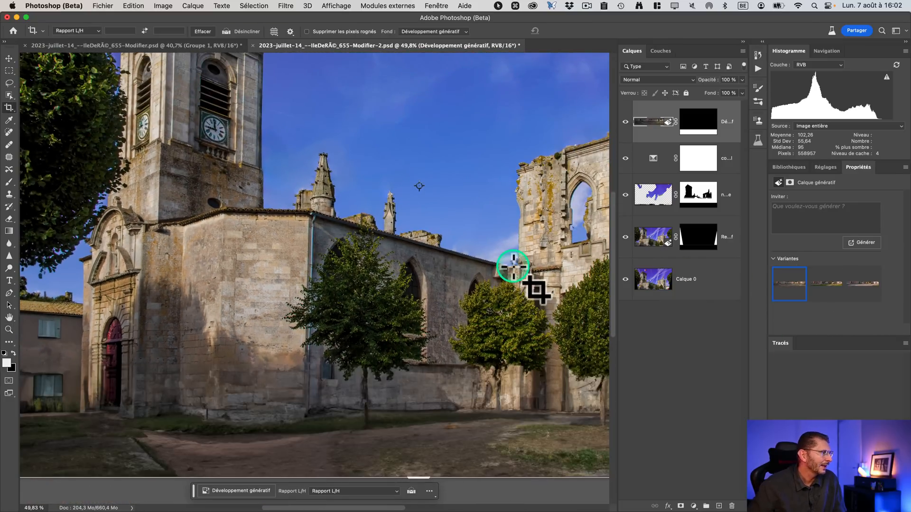
key(super)
key(super+0)
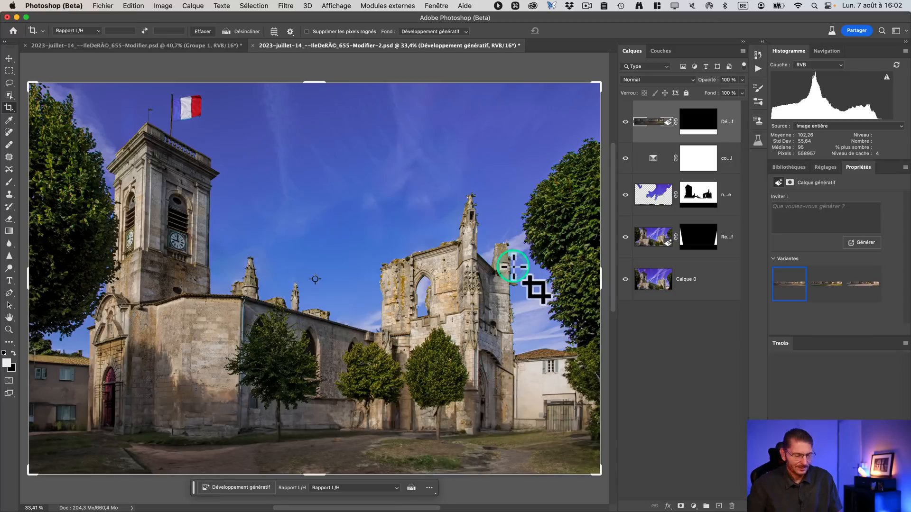
key(v)
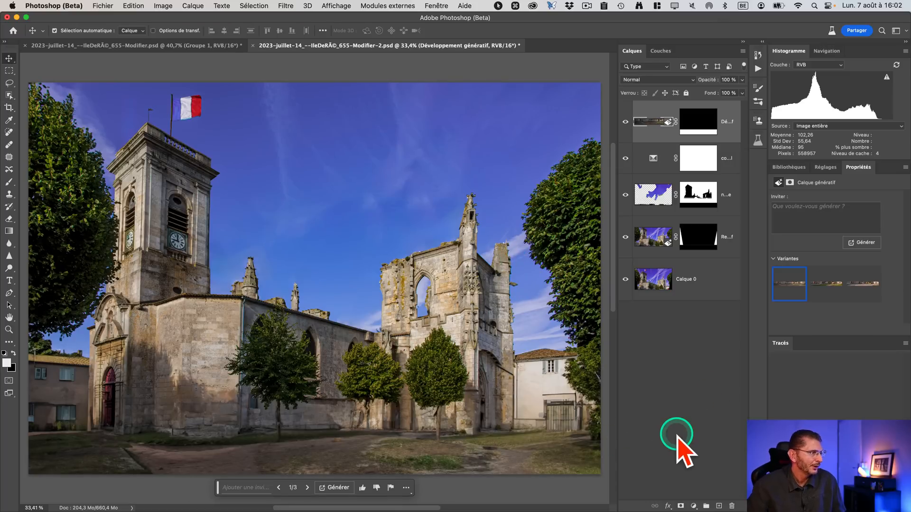
Place a fixed-size 1024 × 1024 px rectangular selection over the ground's lower-left corner to gauge its scale, and deselect it.
key(z)
mouse_move(429, 433)
mouse_down()
mouse_move(471, 431)
mouse_move(423, 432)
mouse_up()
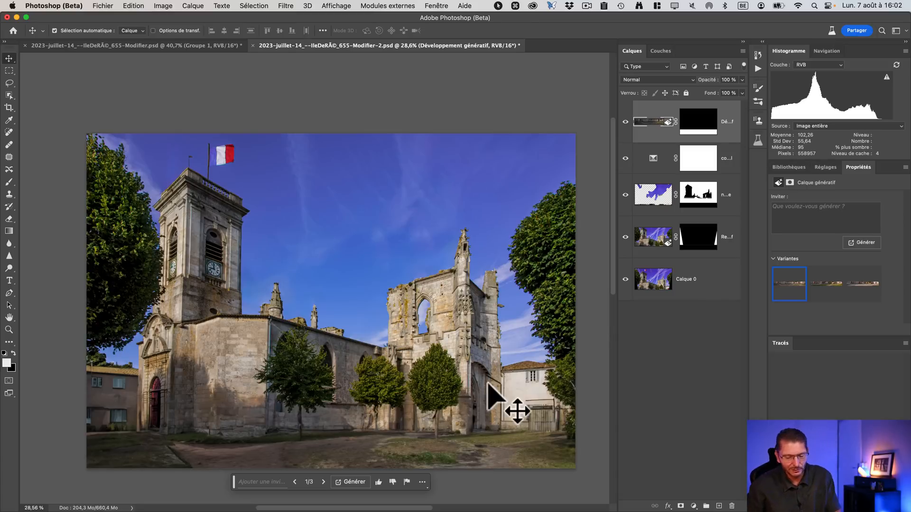
key(m)
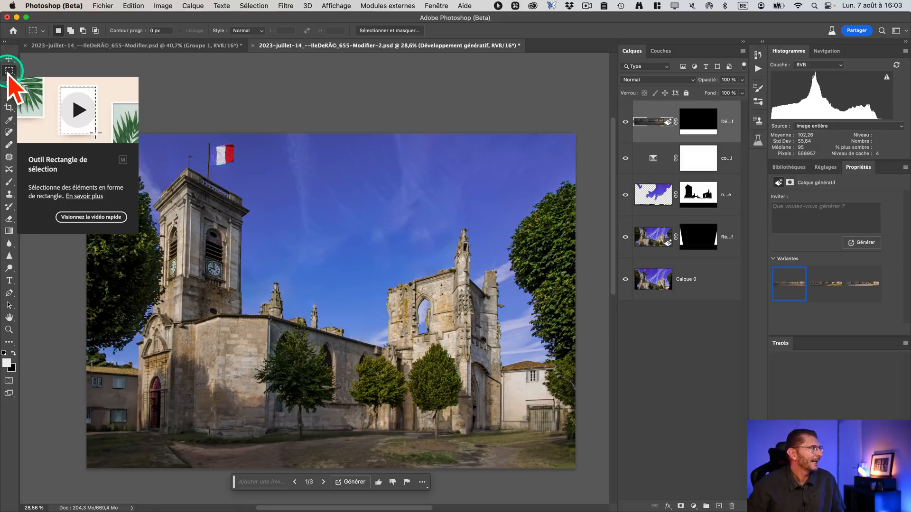
click(246, 30)
key(ctrl)
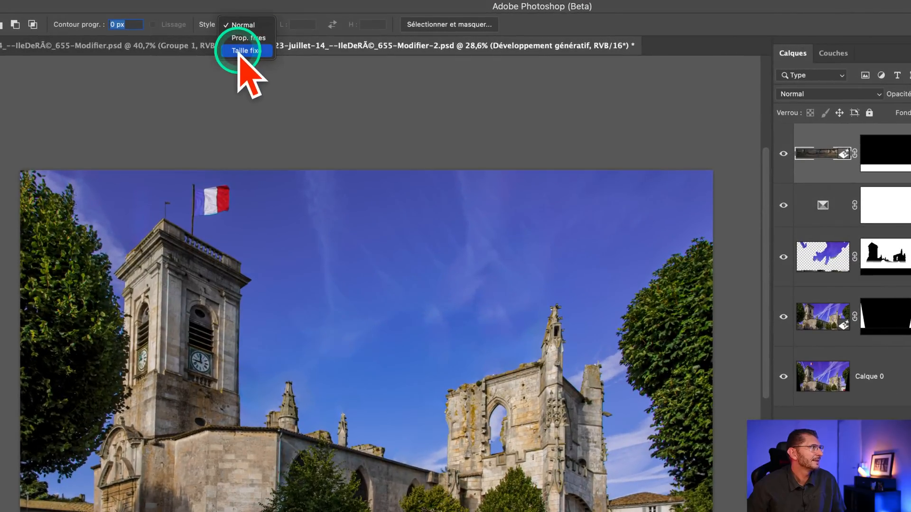
click(244, 50)
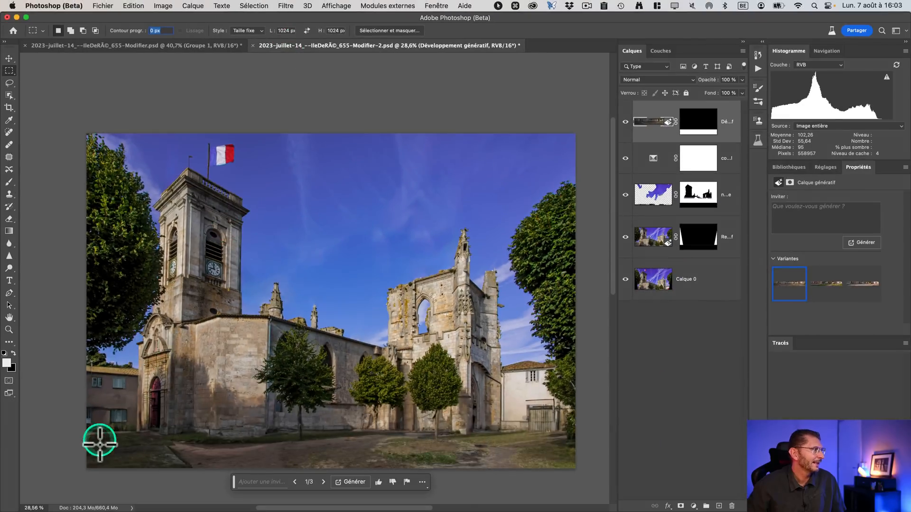
click(90, 426)
drag(114, 437, 115, 477)
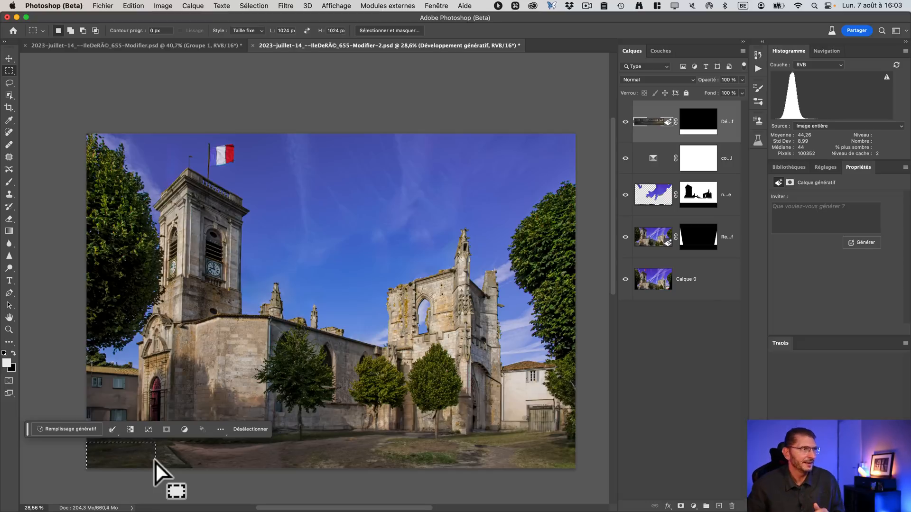
click(367, 155)
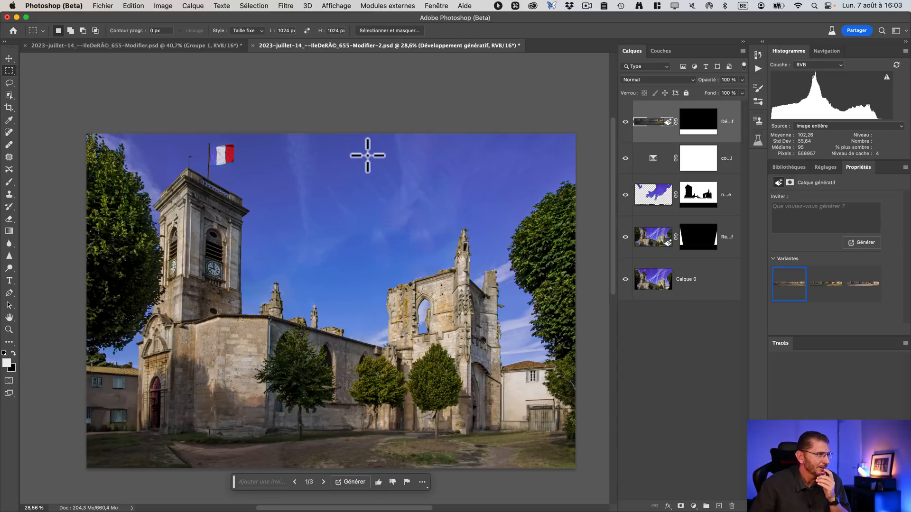
Compare the photo with the generative expand layer hidden and shown, and inspect the seam under the right-hand trees up close.
click(625, 122)
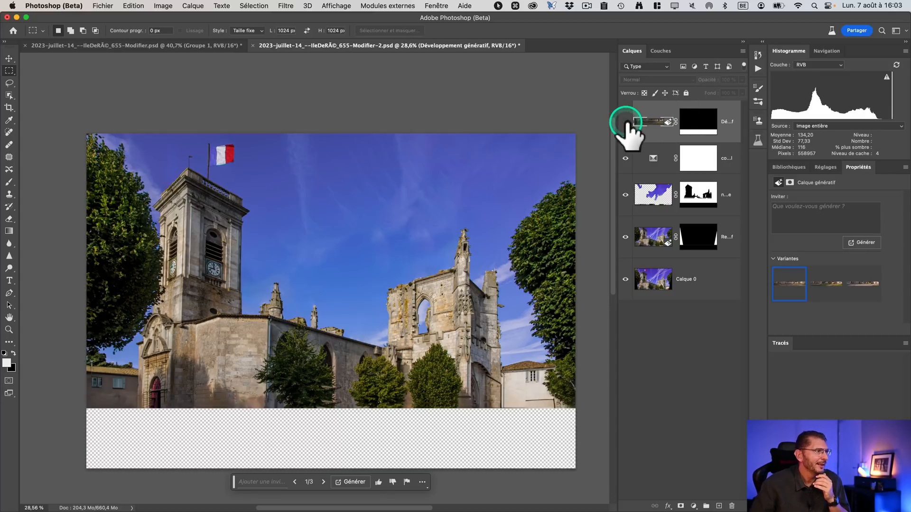
click(626, 122)
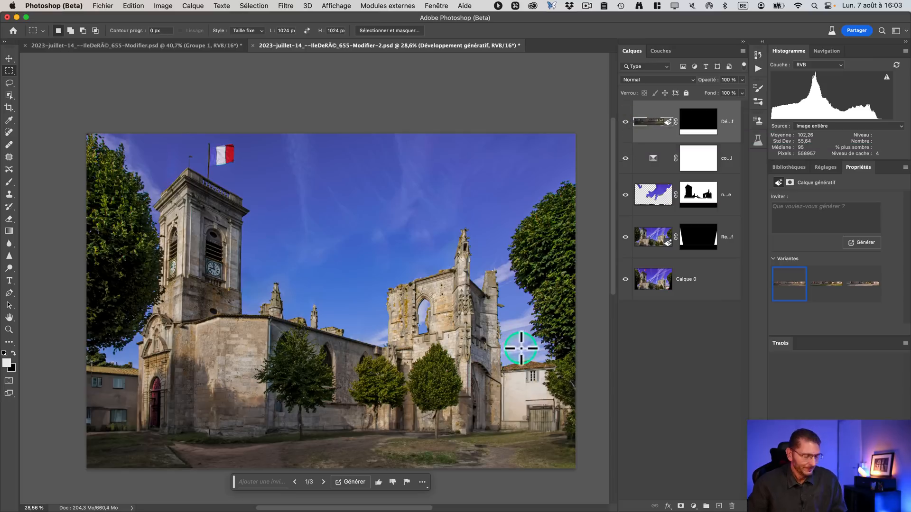
key(z)
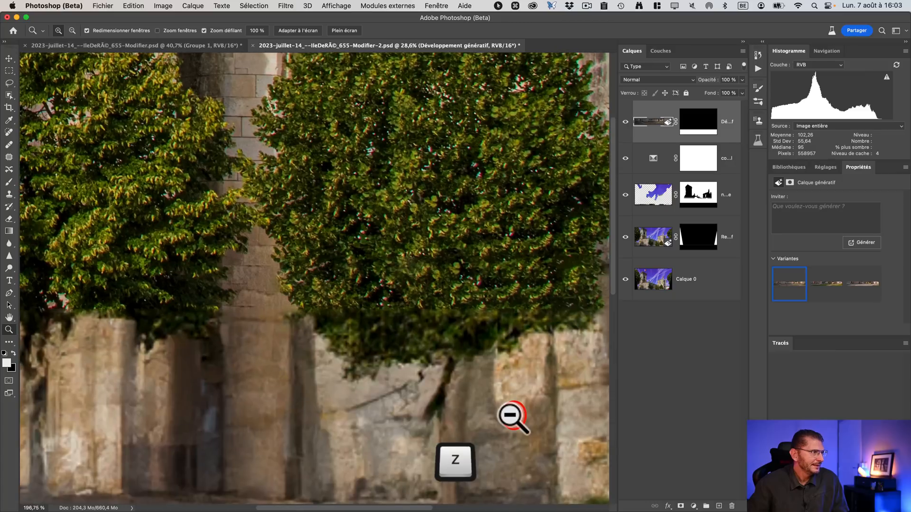
drag(511, 416, 494, 414)
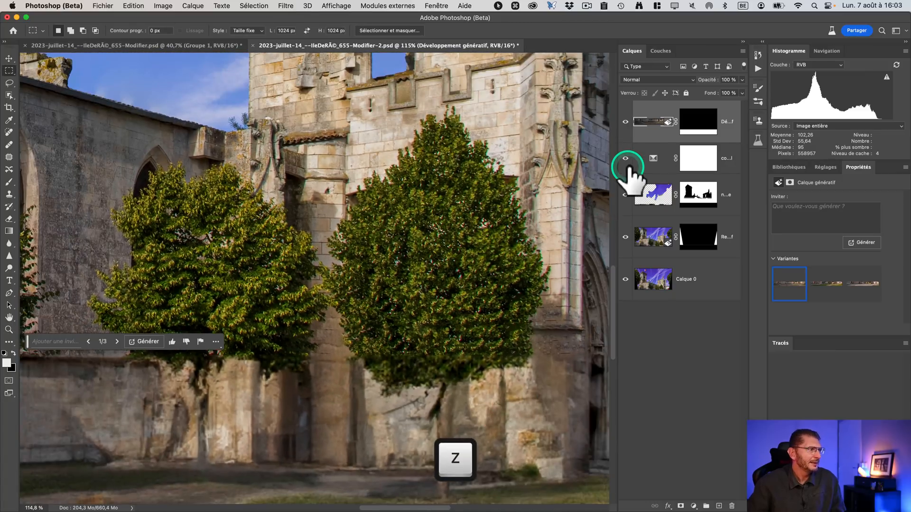
On a new layer, paint over the rightmost small tree's trunk with the Remove tool at size 79.
key(super+shift+alt+n)
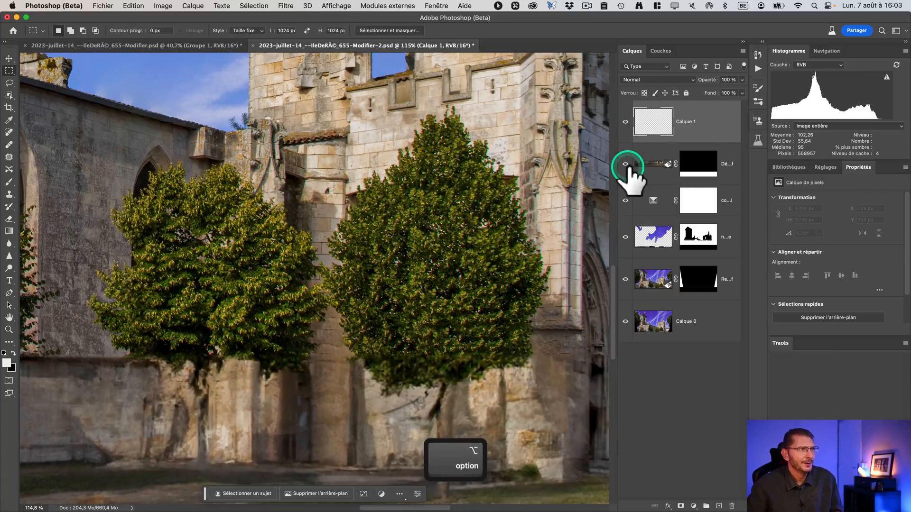
key(k)
key(j)
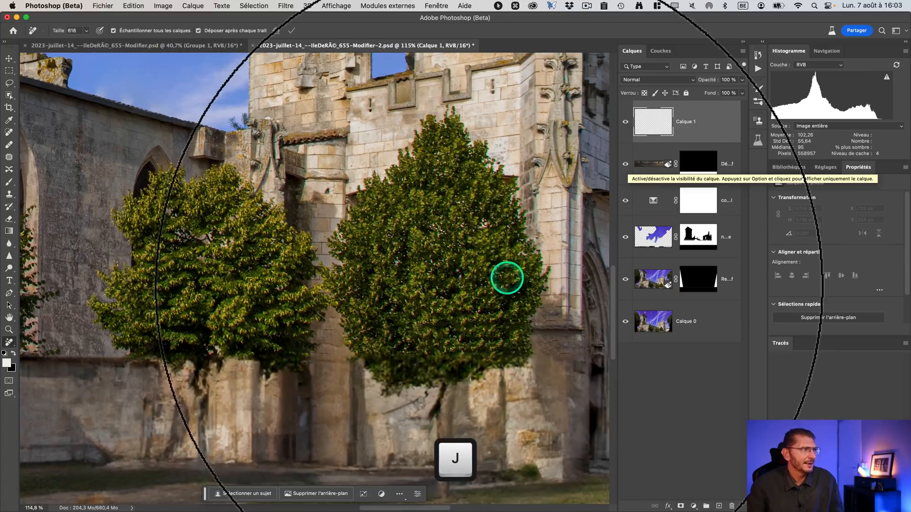
mouse_move(434, 396)
mouse_down()
mouse_move(437, 408)
mouse_move(338, 390)
mouse_up()
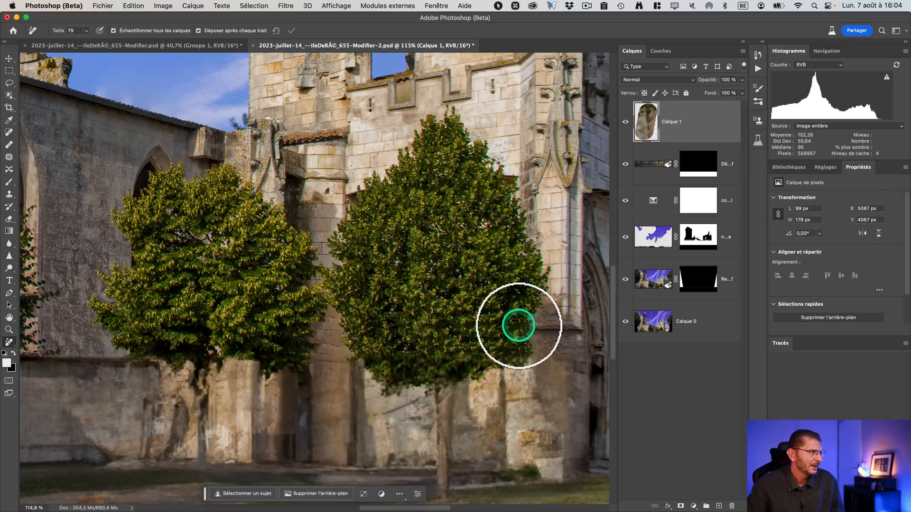
key(space)
drag(412, 325, 333, 236)
drag(342, 286, 345, 366)
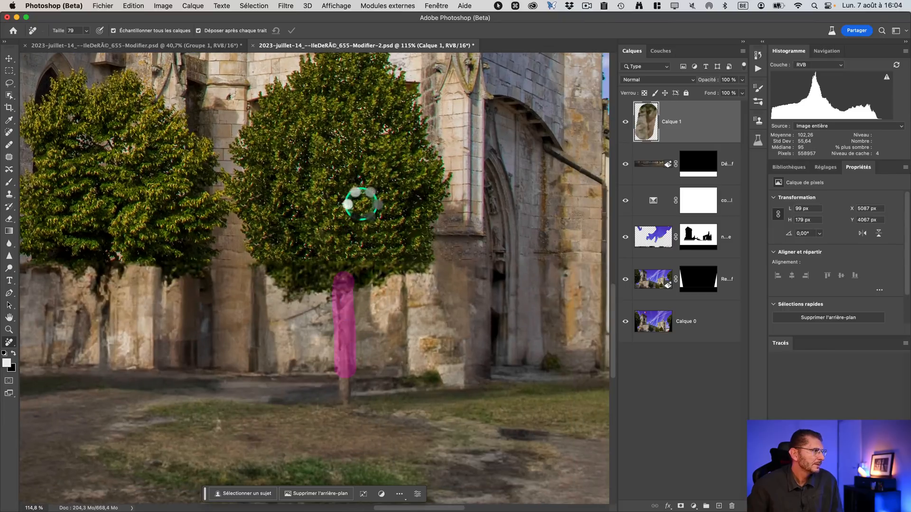
Examine the generated strip up close from the small trees across the wall to the church's red door and the neighbouring house.
key(space)
drag(455, 238, 230, 216)
key(space)
mouse_move(355, 237)
mouse_down()
mouse_move(263, 238)
mouse_move(531, 266)
mouse_up()
key(space)
key(space)
drag(240, 240, 448, 284)
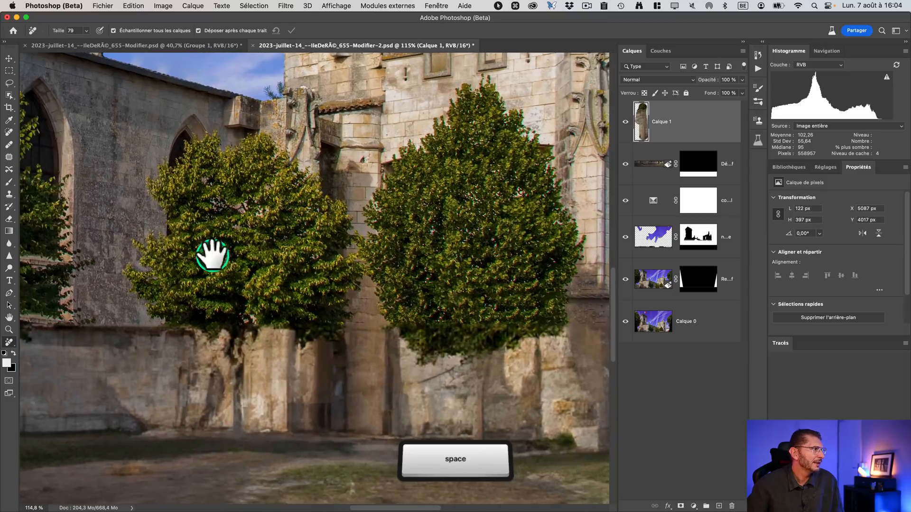
key(space)
drag(212, 254, 396, 261)
key(space)
drag(211, 260, 412, 251)
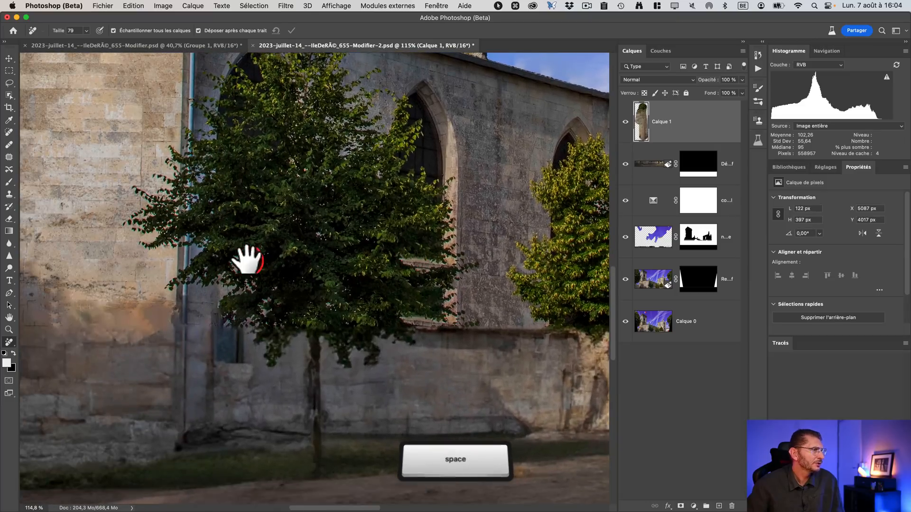
key(space)
drag(246, 258, 387, 264)
key(space)
drag(291, 265, 470, 275)
drag(306, 283, 431, 288)
drag(236, 288, 408, 271)
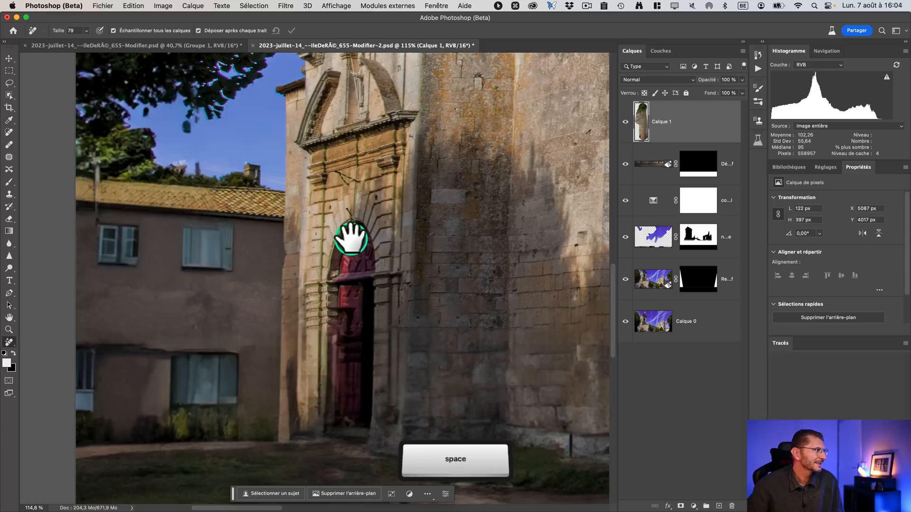
drag(348, 240, 274, 264)
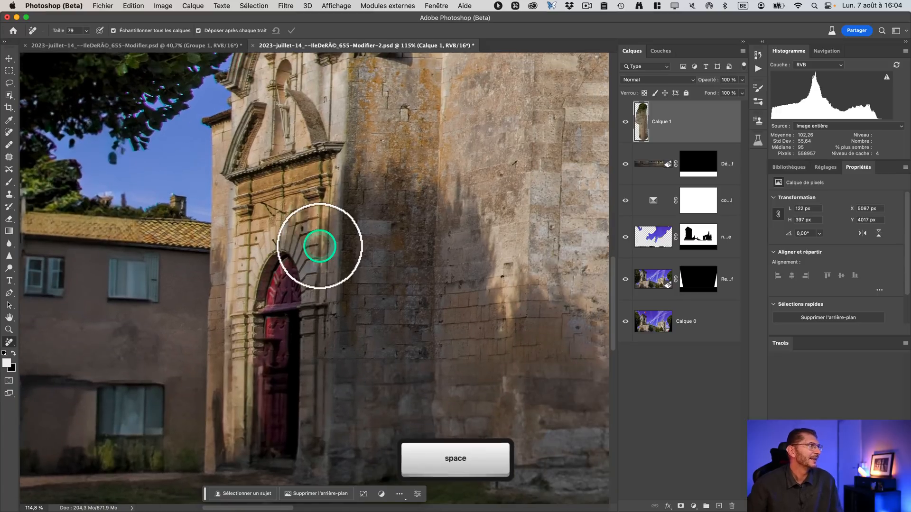
Rename the Remove tool cleanup layer "nettoyage rempl génératif".
key(super+0)
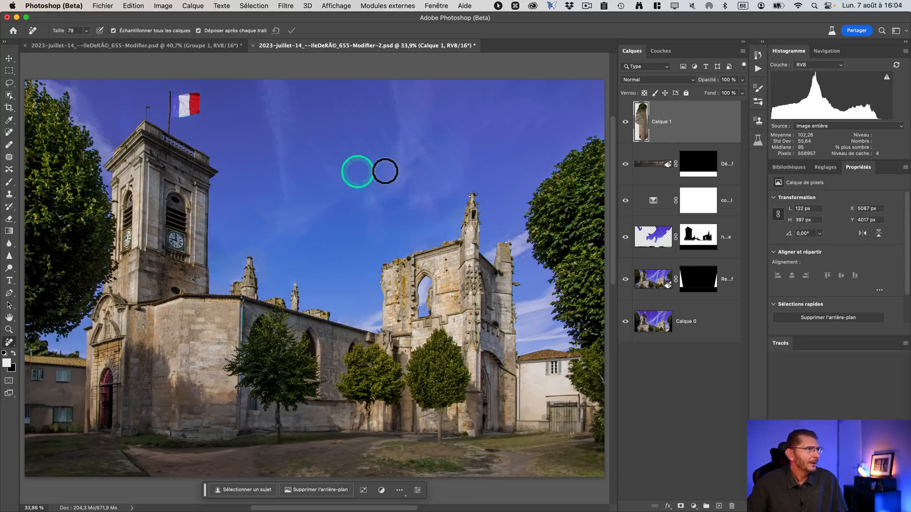
double_click(688, 122)
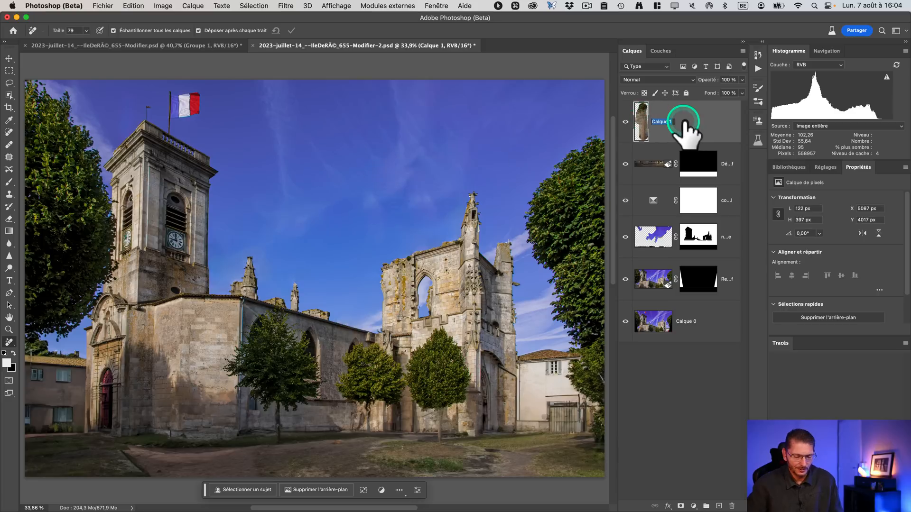
text(nettoyage rempl gén)
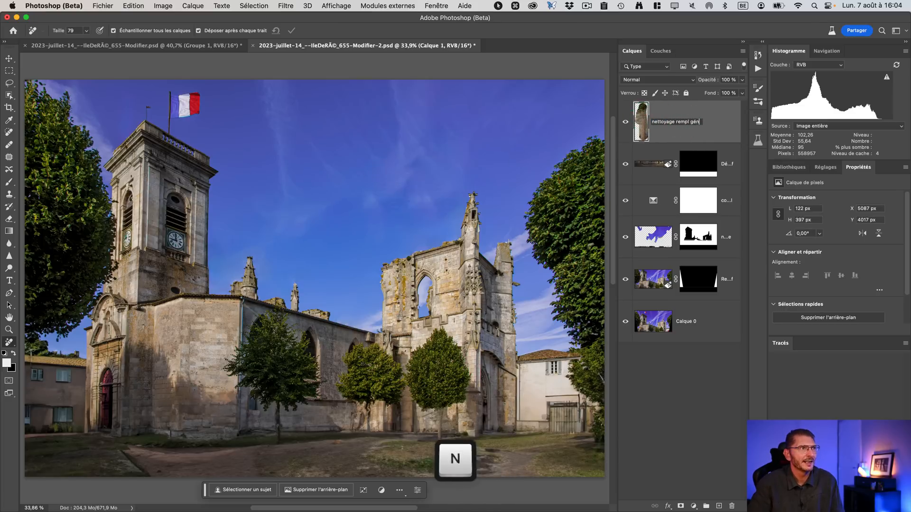
key(Return)
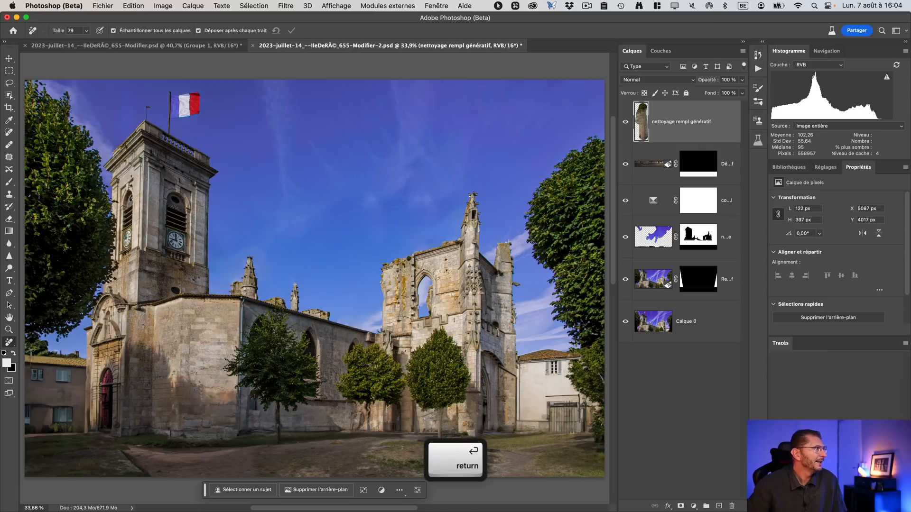
click(683, 123)
click(103, 97)
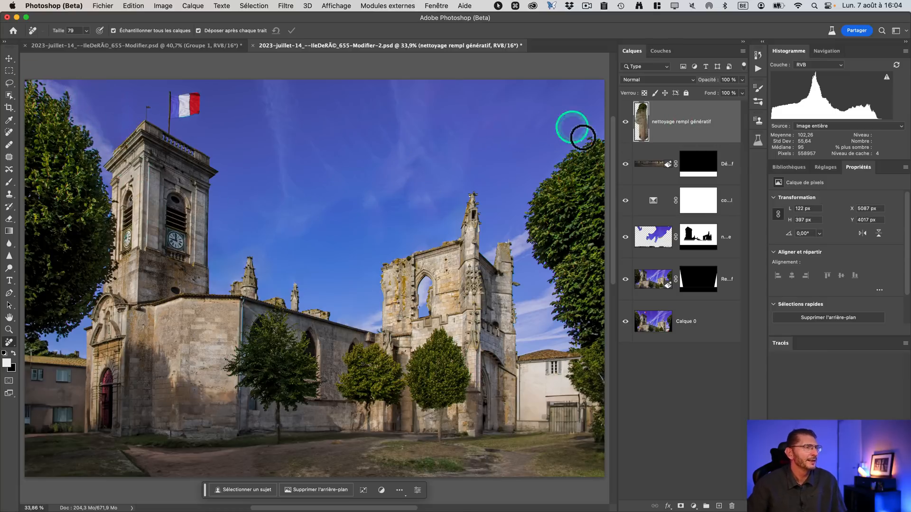
Compare the red, green and blue channels one at a time and duplicate the blue channel.
click(661, 51)
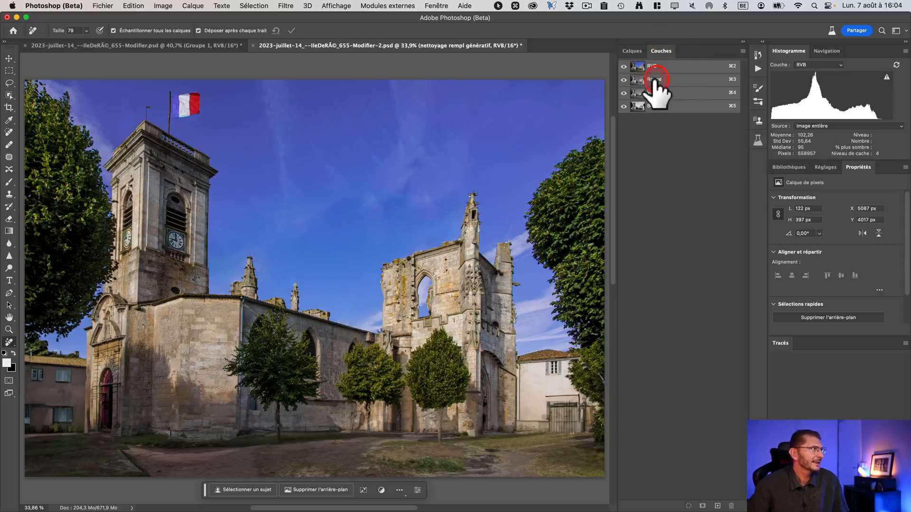
click(654, 80)
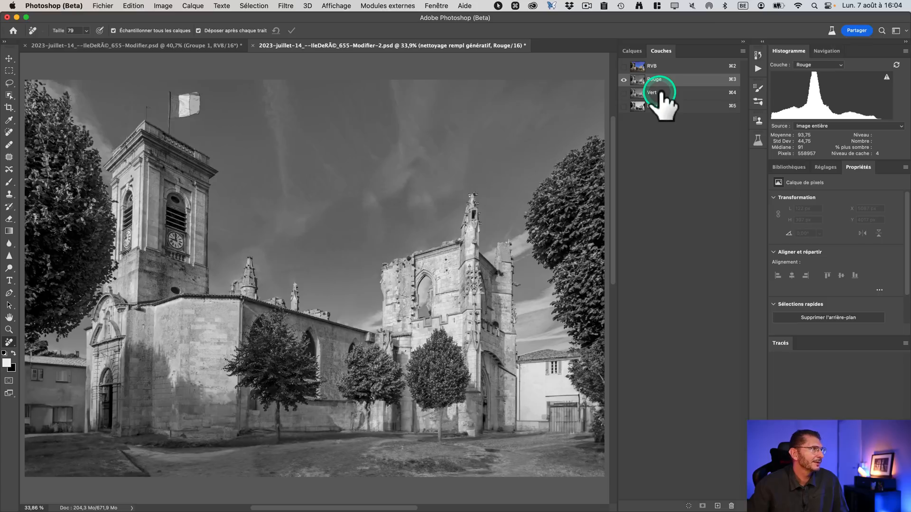
click(659, 93)
click(653, 106)
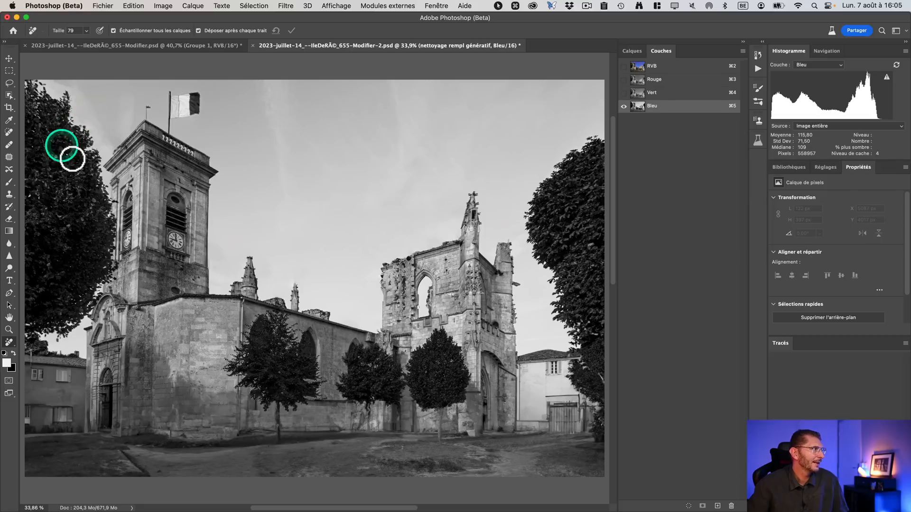
drag(664, 108, 718, 506)
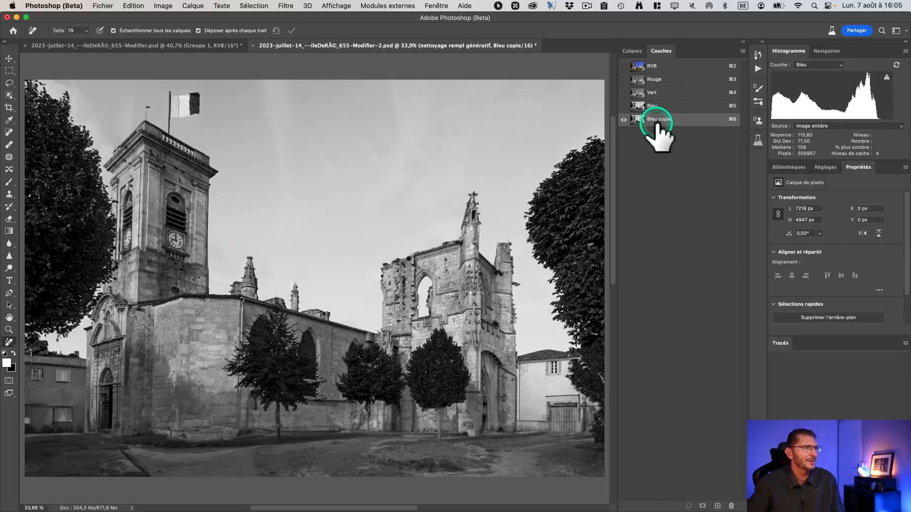
Strengthen the duplicated blue channel's contrast with Levels, setting the black input to 53 and lowering the white input until the sky is white.
click(163, 5)
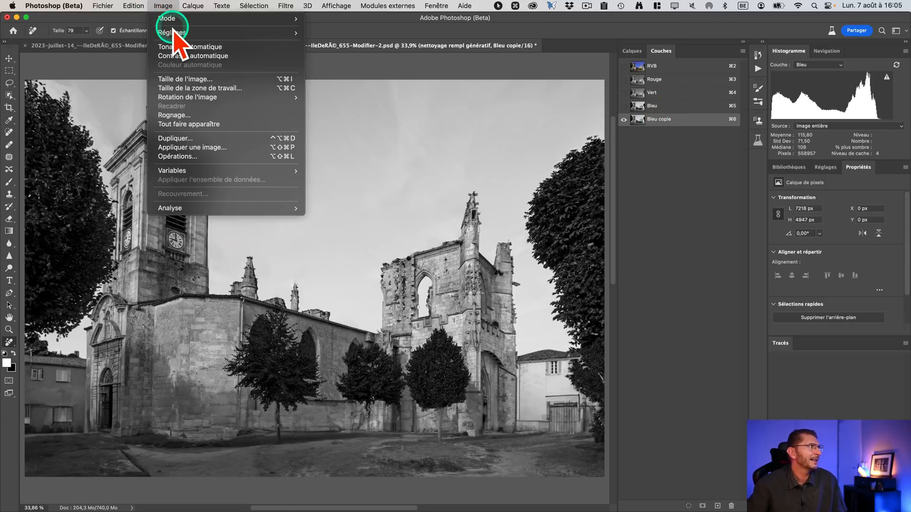
mouse_move(176, 34)
click(348, 42)
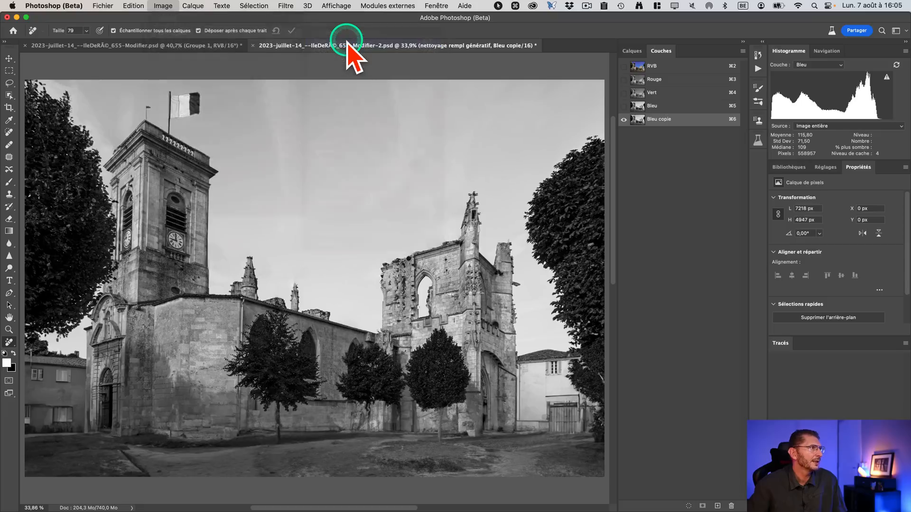
drag(569, 279, 593, 280)
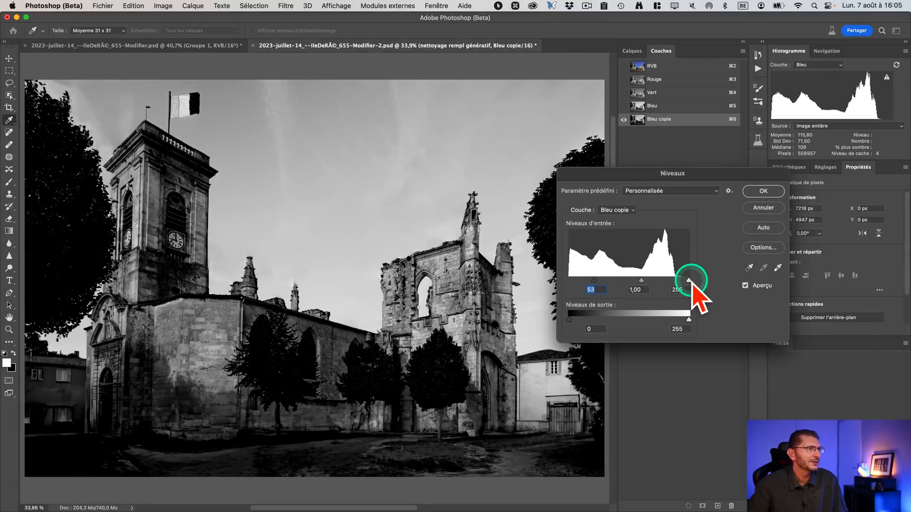
drag(686, 280, 647, 281)
Return to the RGB composite and add an empty layer above the "nettoyage rempl génératif" layer.
click(652, 67)
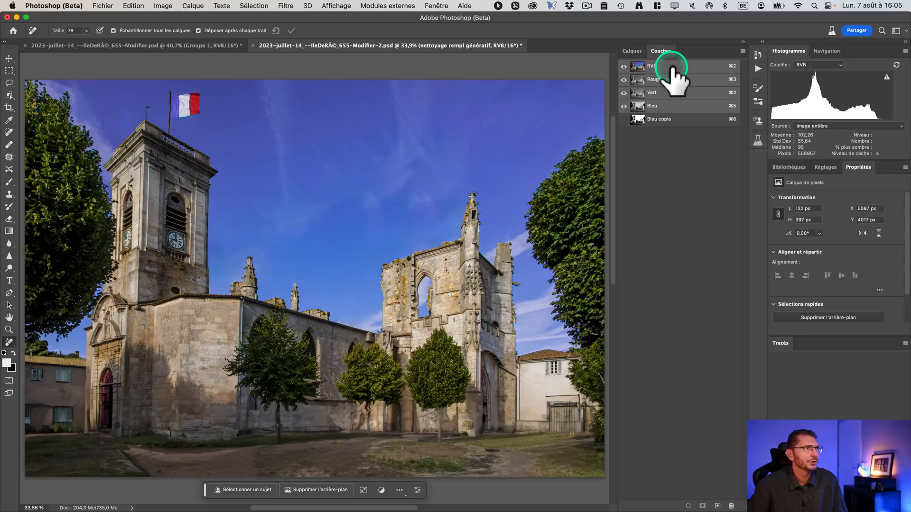
click(634, 51)
click(684, 374)
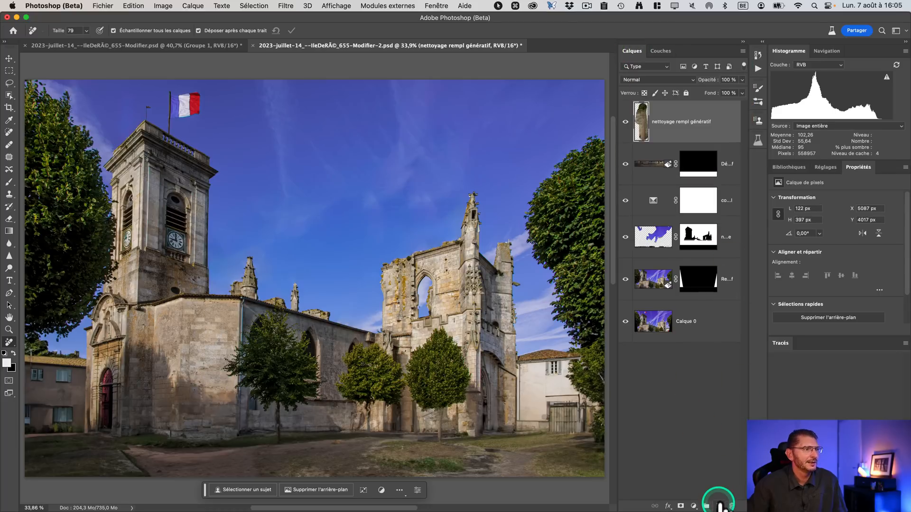
click(719, 506)
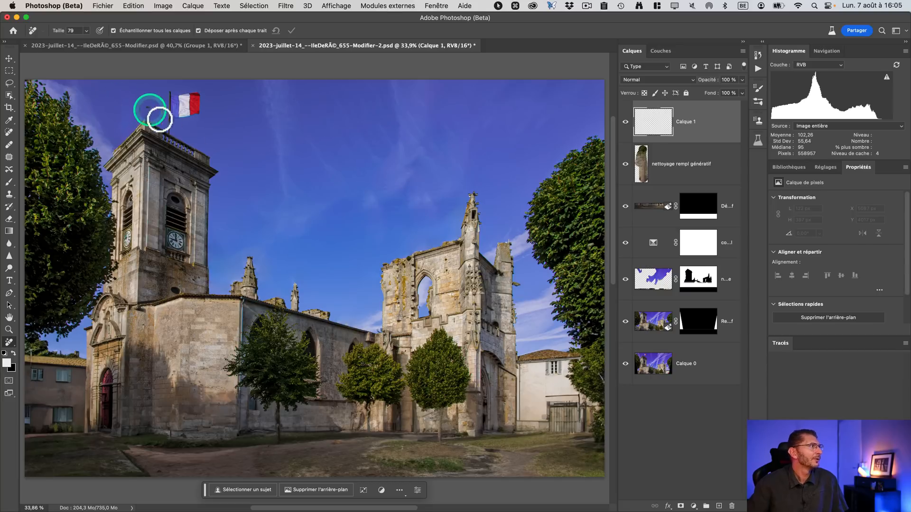
In the sky's selective color adjustment layer, set Magenta to -60% for the Magentas range.
click(654, 243)
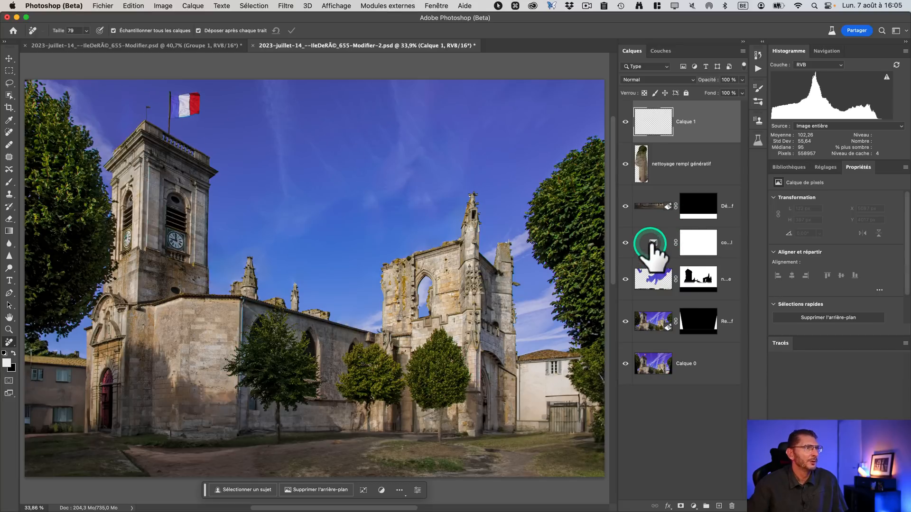
click(653, 244)
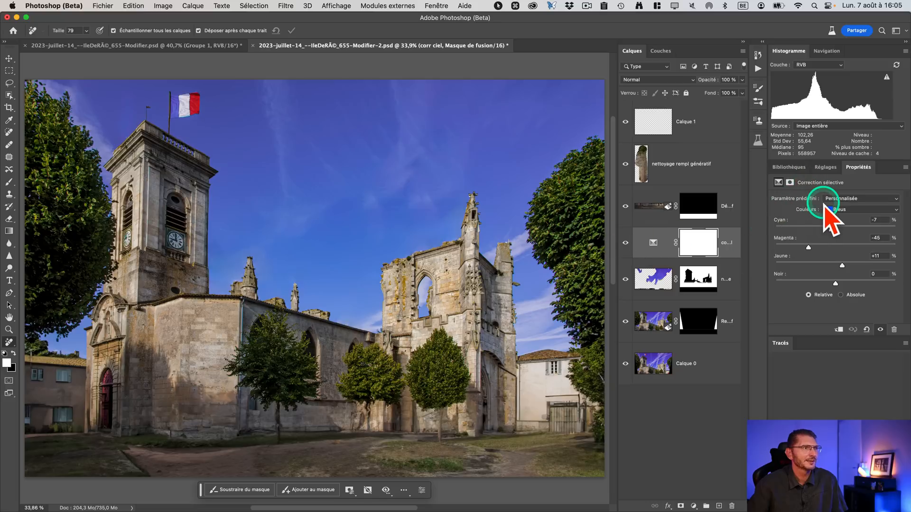
drag(856, 168, 489, 188)
click(550, 229)
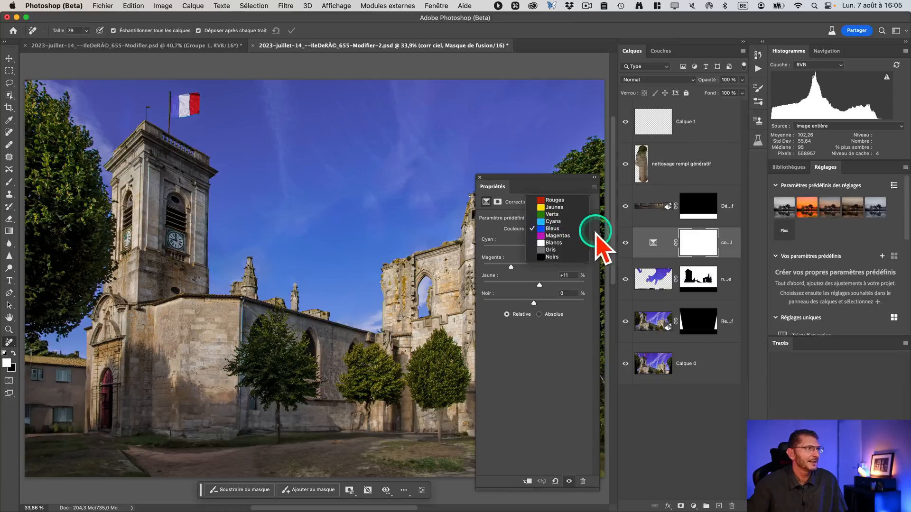
click(565, 249)
mouse_move(533, 267)
mouse_down()
mouse_move(488, 265)
mouse_move(523, 267)
mouse_up()
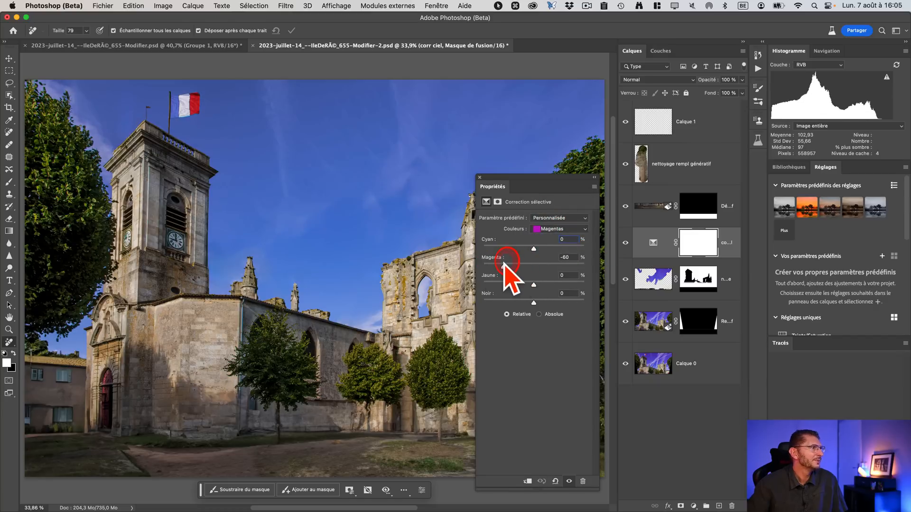
drag(496, 183, 835, 172)
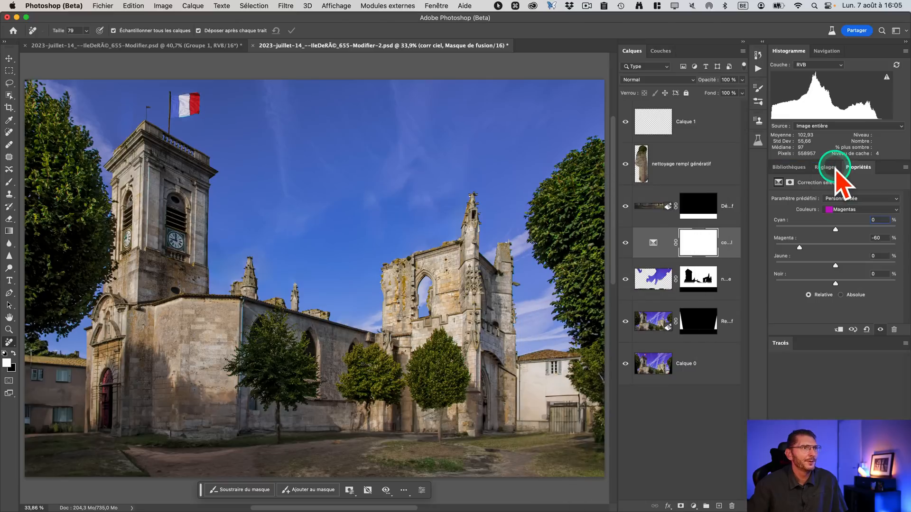
Try cloning clear sky over the clouds beside the large left tree on the empty top layer, and undo the stroke.
click(657, 124)
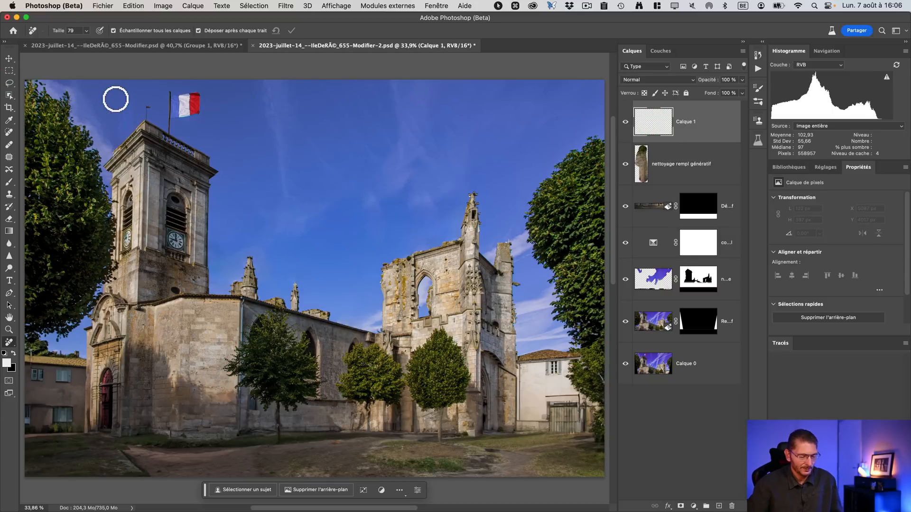
key(z)
mouse_move(106, 98)
mouse_down()
mouse_move(138, 101)
mouse_move(280, 187)
mouse_up()
key(space)
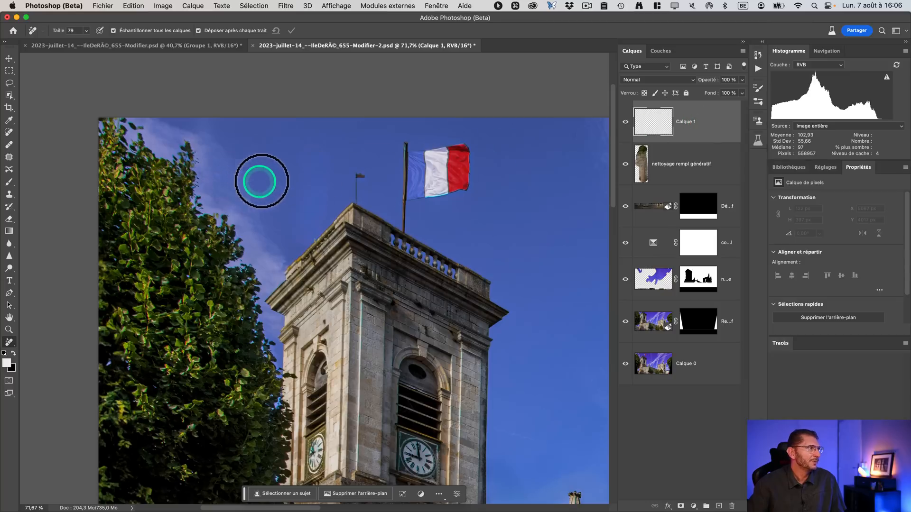
key(ctrl+alt)
mouse_move(270, 183)
mouse_down()
mouse_move(295, 197)
mouse_move(284, 179)
mouse_up()
key(s)
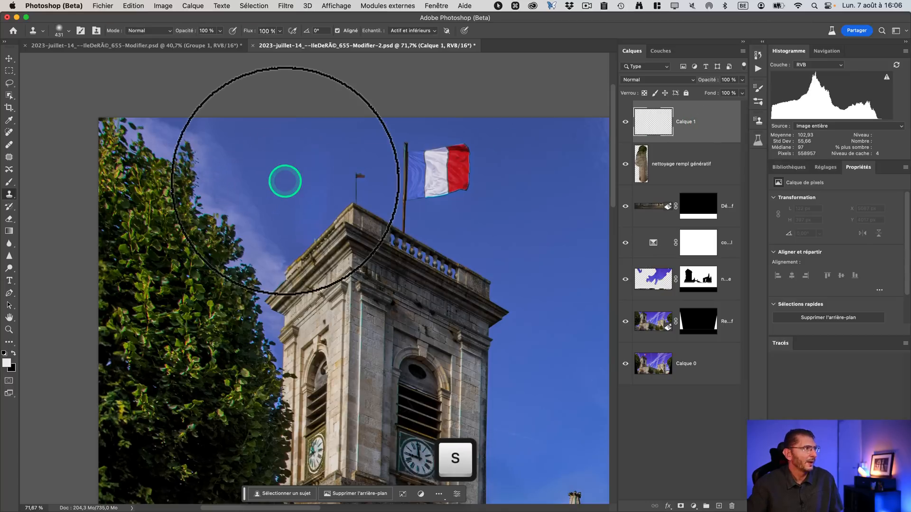
key(alt)
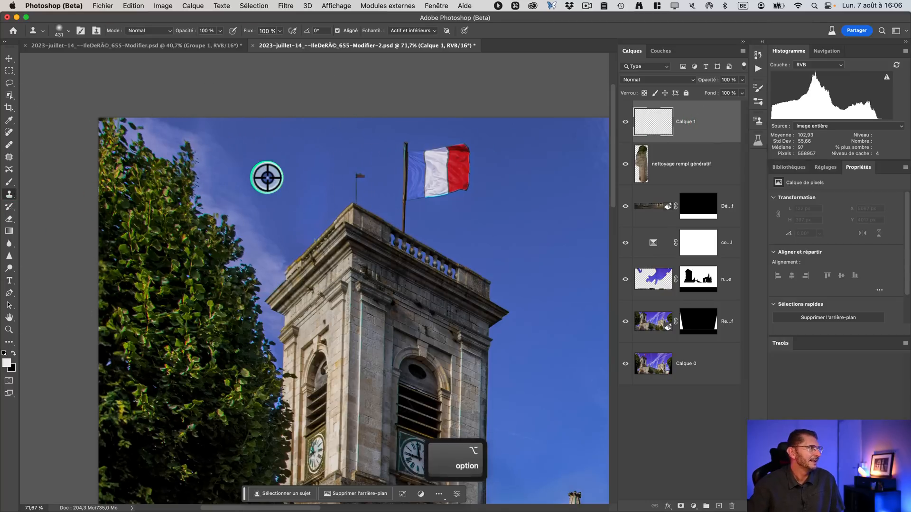
alt+click(269, 177)
mouse_move(221, 202)
mouse_down()
mouse_move(188, 220)
mouse_move(209, 220)
mouse_up()
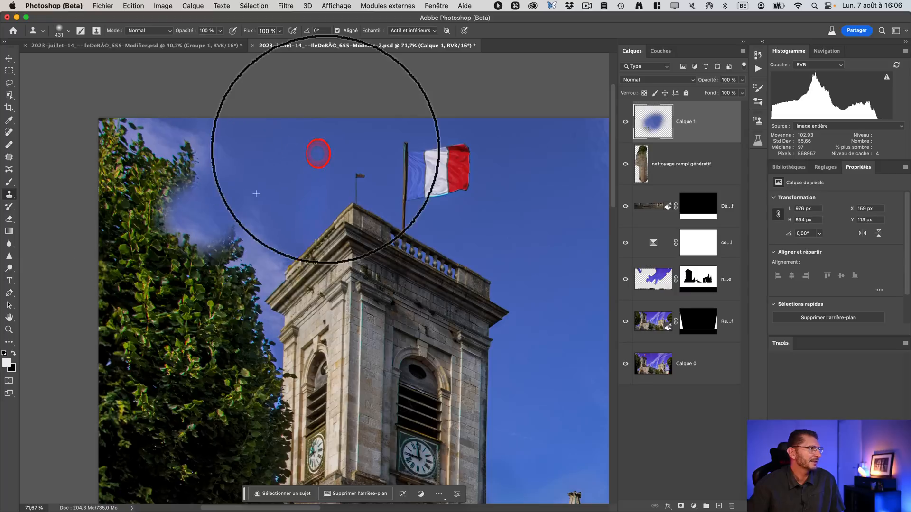
key(super+z)
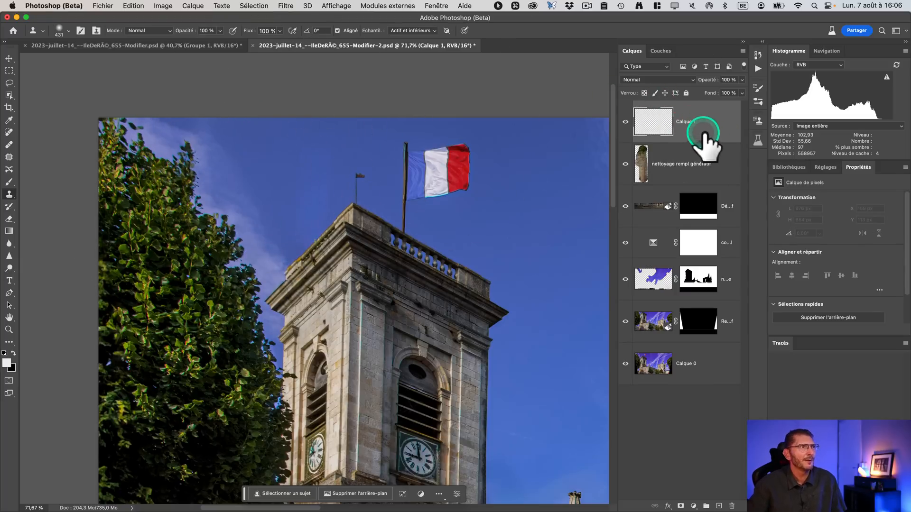
Display the "Bleu copie" channel alone to check the separation between sky, tree and tower, and restore the RGB composite.
click(660, 51)
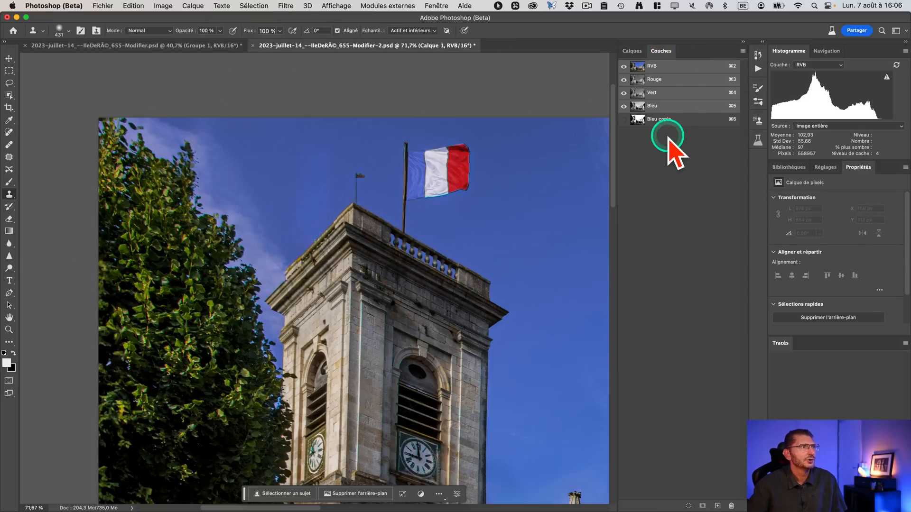
click(657, 120)
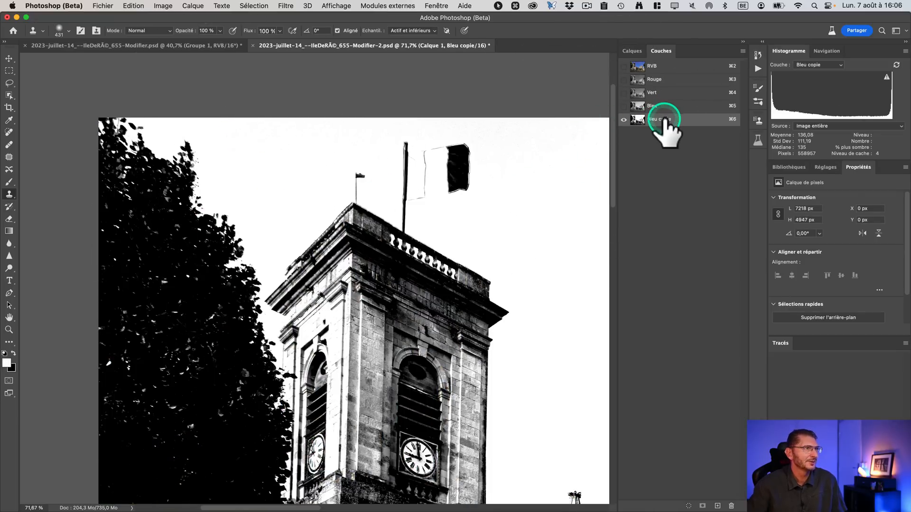
click(652, 66)
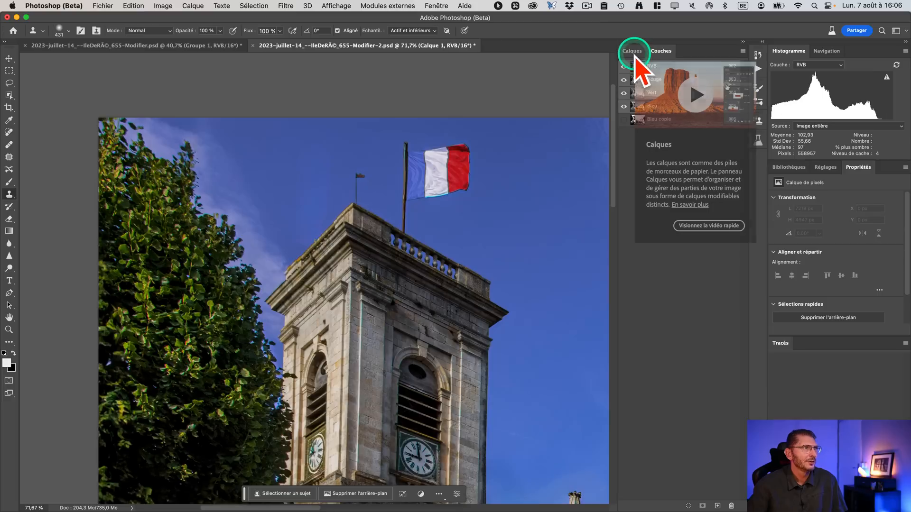
Add a white layer mask to the empty top layer.
click(634, 52)
click(686, 135)
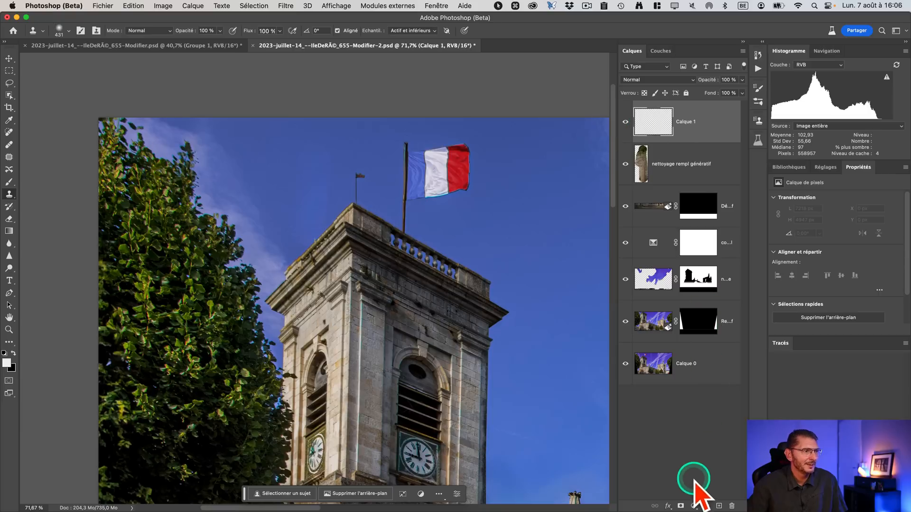
click(682, 507)
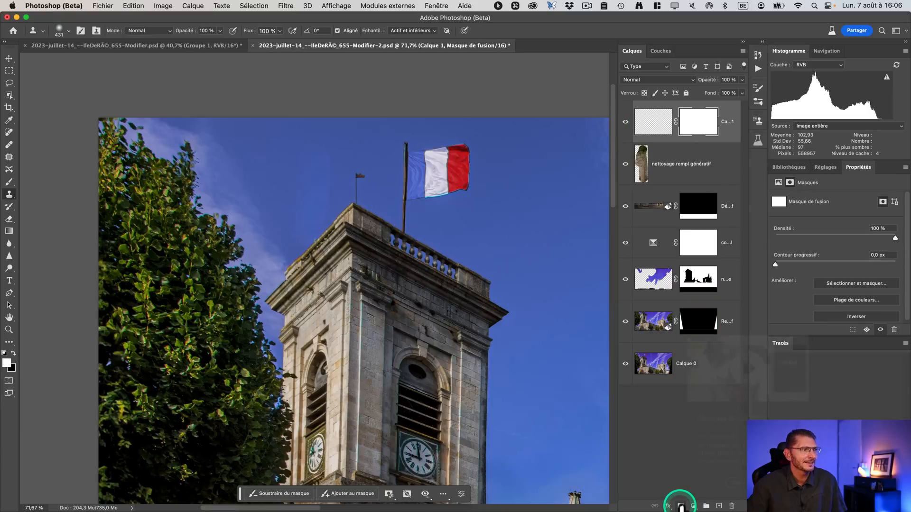
Apply the merged image's "Bleu copie" channel to the top layer's mask in Normal mode at 100% opacity, and inspect the mask alone.
click(164, 6)
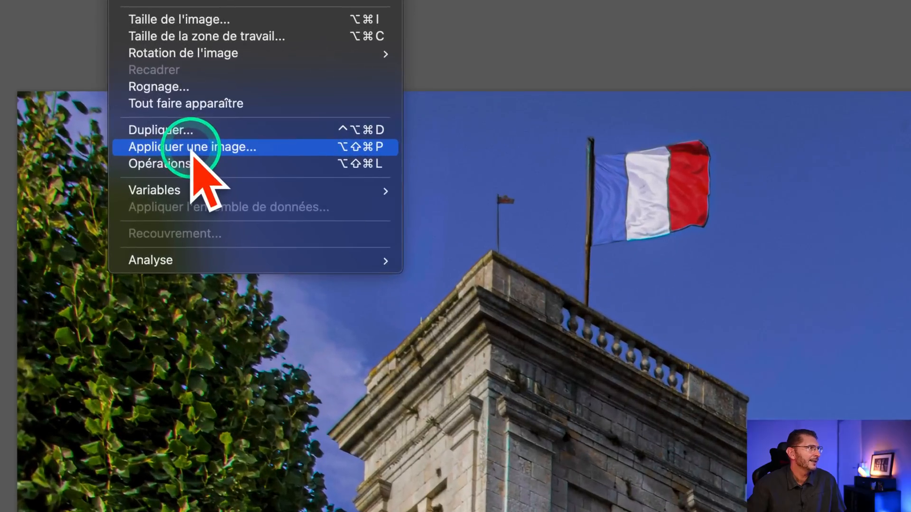
click(191, 148)
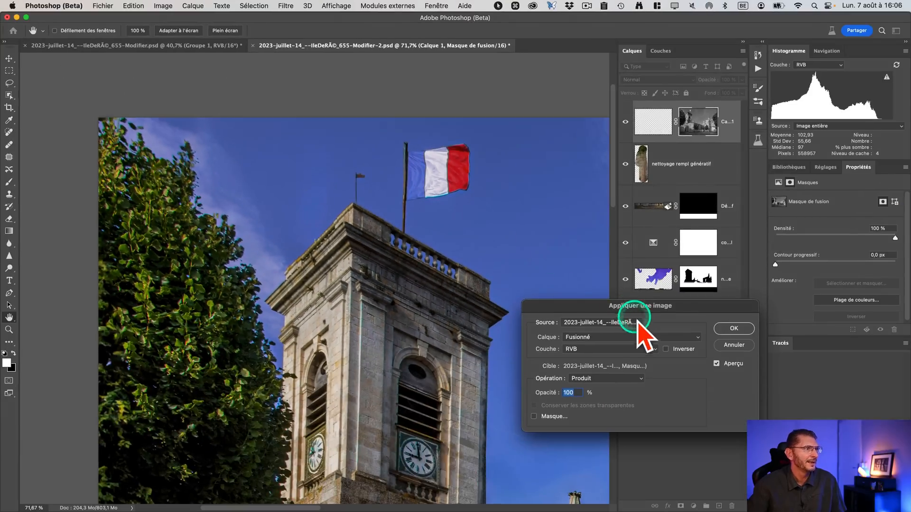
drag(631, 308, 398, 239)
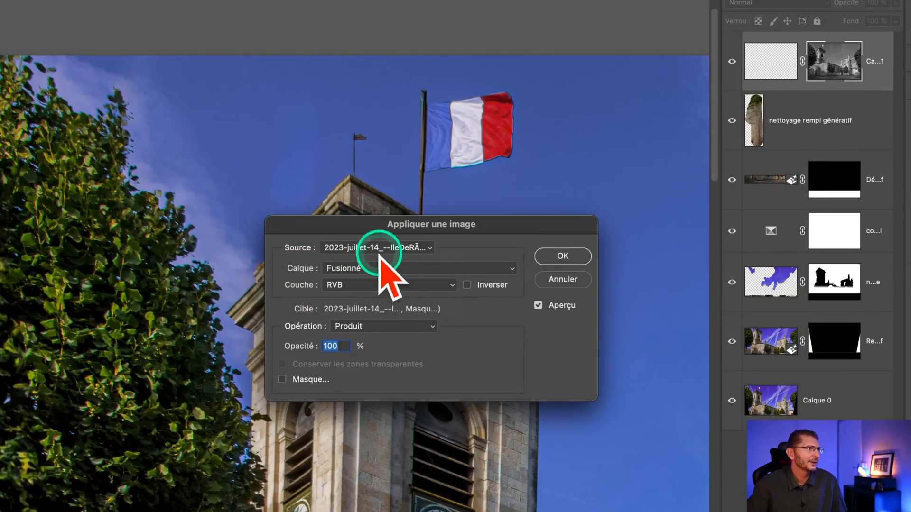
click(378, 283)
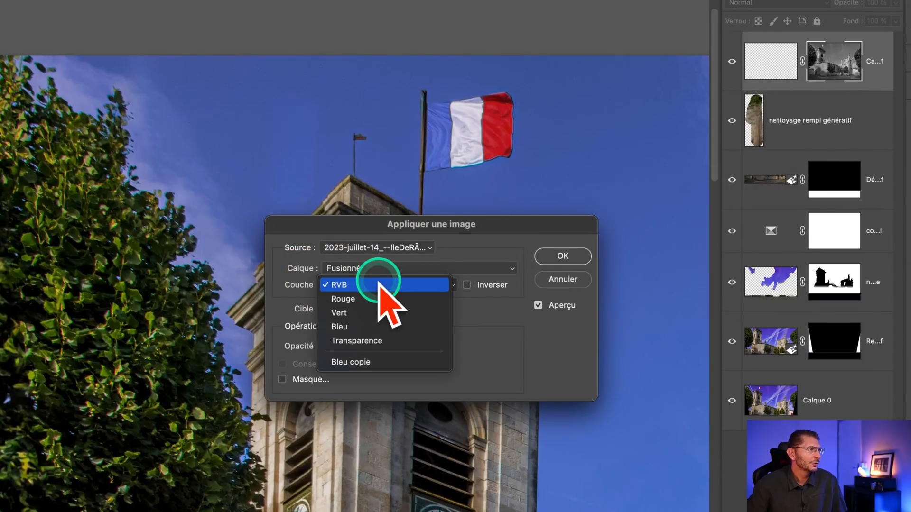
click(352, 363)
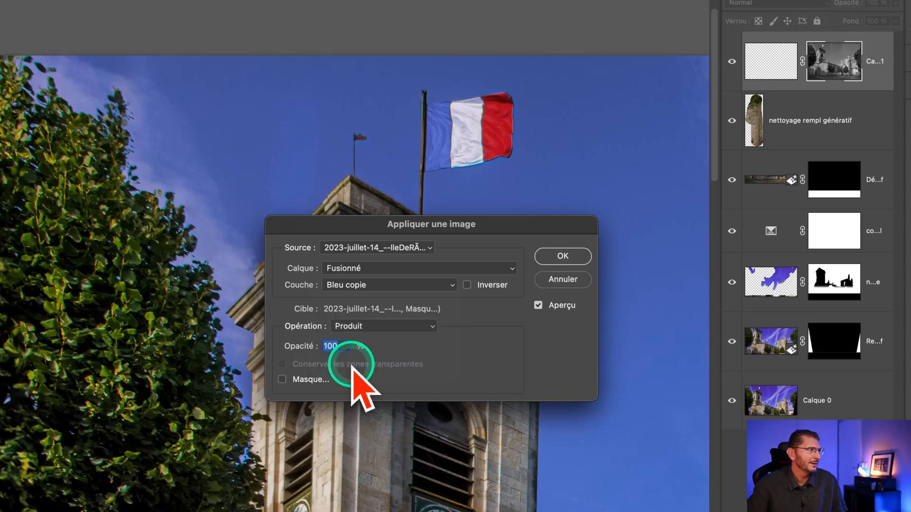
click(377, 326)
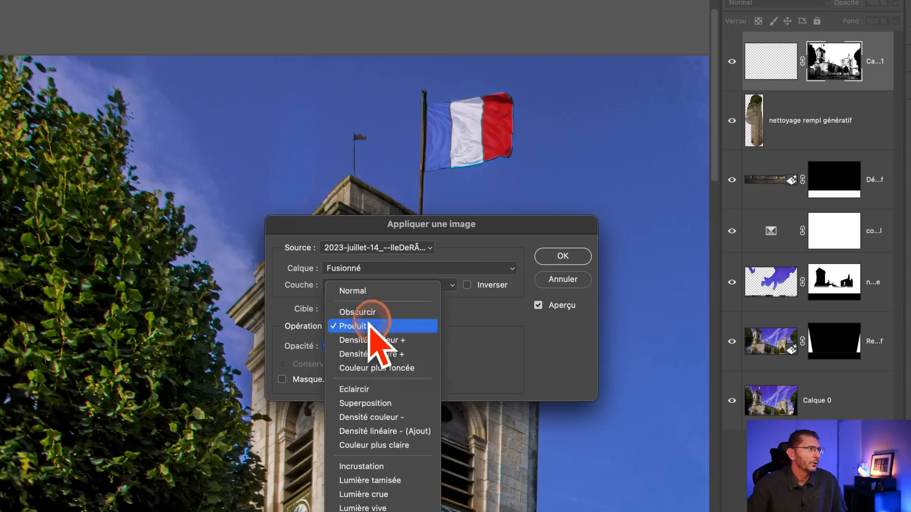
click(364, 292)
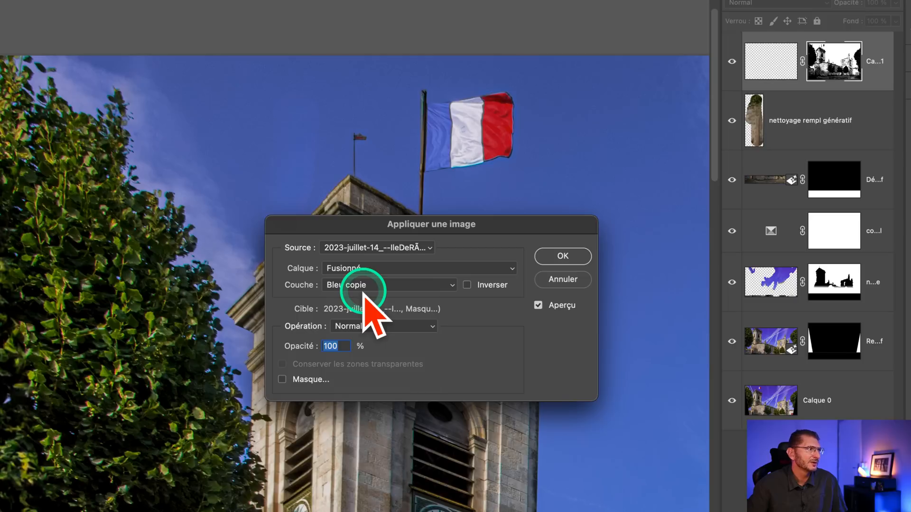
click(552, 257)
click(560, 257)
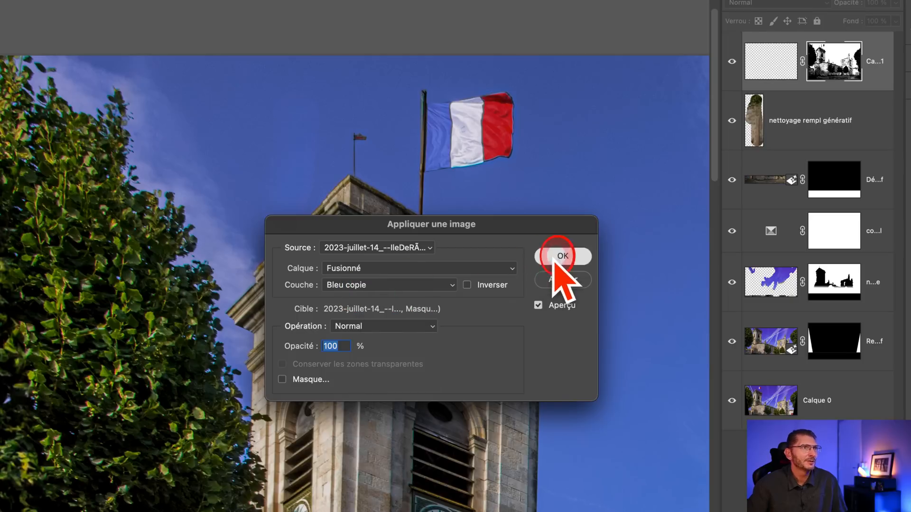
alt+click(842, 65)
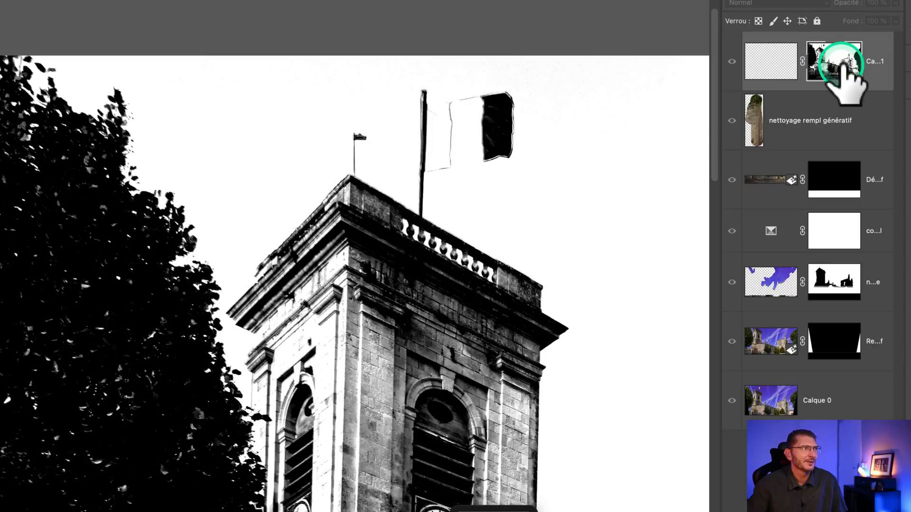
alt+click(842, 64)
On the masked top layer's pixels, clone clear sky over the clouds beside the upper part of the large left tree.
click(778, 63)
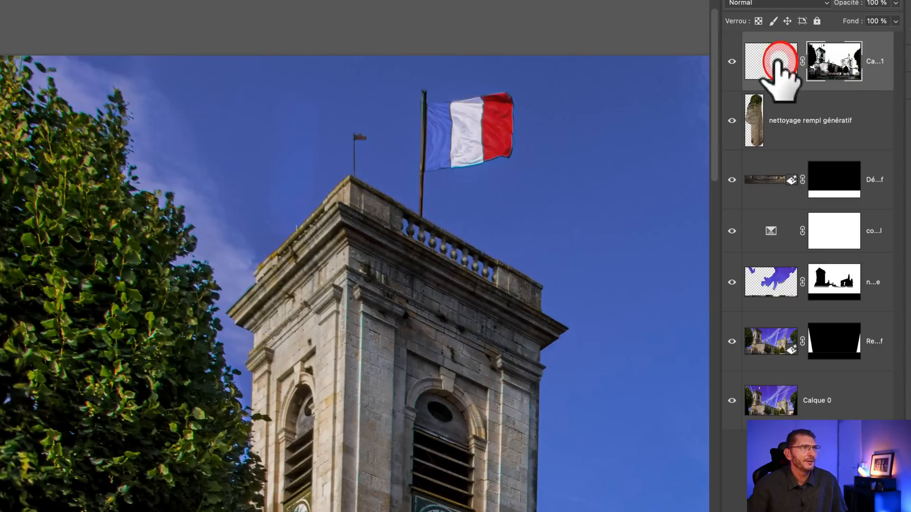
click(828, 63)
click(780, 60)
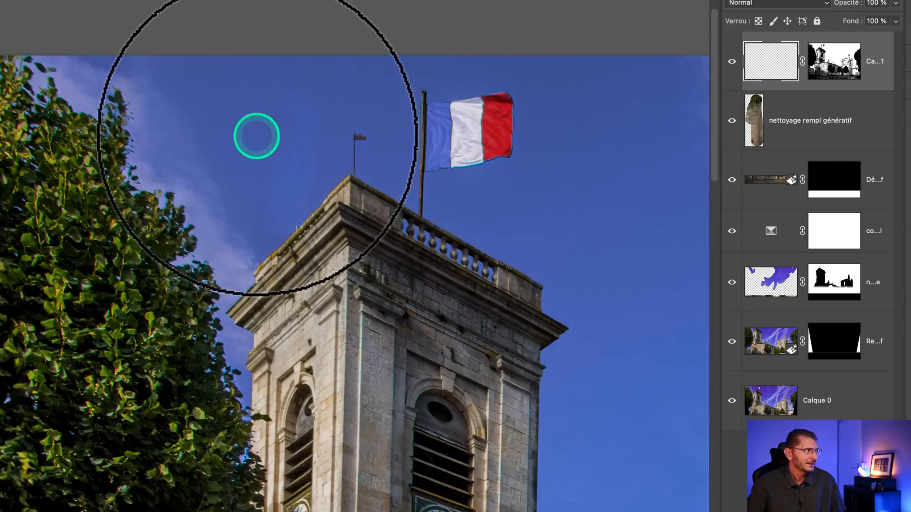
mouse_move(246, 144)
mouse_down()
mouse_move(184, 174)
mouse_move(88, 189)
mouse_up()
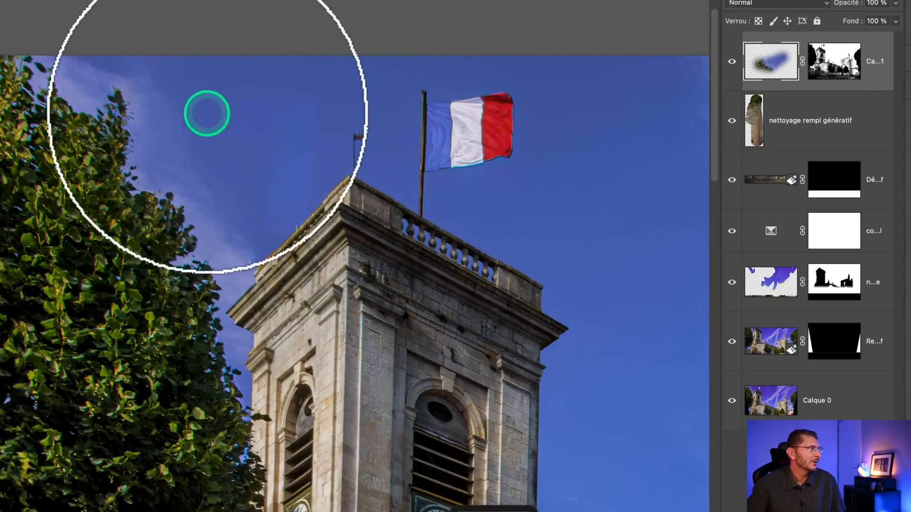
mouse_move(274, 116)
mouse_down()
mouse_move(193, 83)
mouse_move(0, 69)
mouse_up()
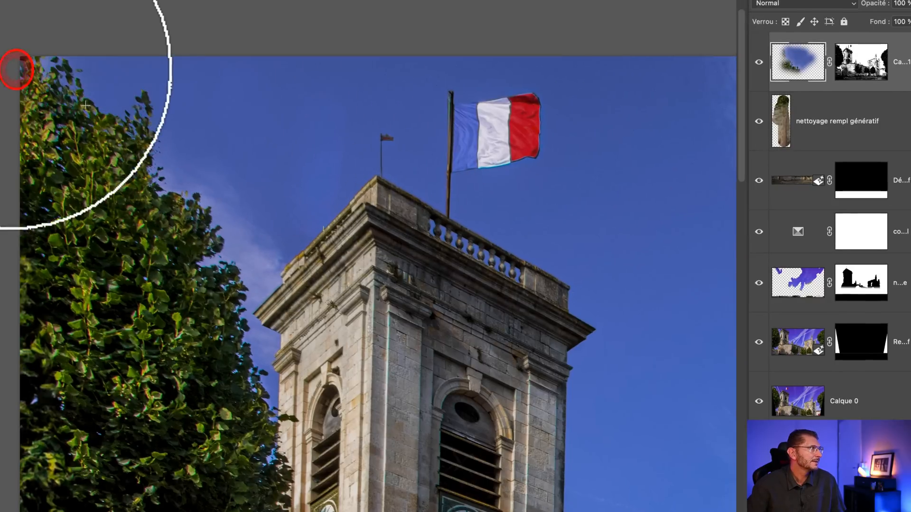
alt+click(277, 133)
mouse_move(262, 176)
mouse_down()
mouse_move(240, 189)
mouse_move(213, 232)
mouse_move(225, 233)
mouse_up()
alt+click(247, 152)
mouse_move(216, 167)
mouse_down()
mouse_move(178, 197)
mouse_move(164, 181)
mouse_up()
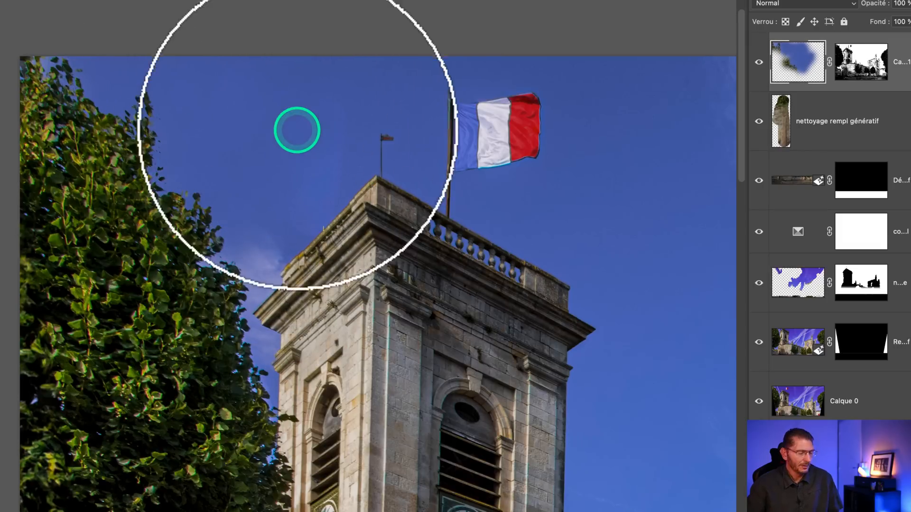
Clone clear sky downward over the clouds in the gap between the large left tree and the bell tower.
alt+click(277, 190)
mouse_move(258, 221)
mouse_down()
mouse_move(238, 288)
mouse_move(245, 369)
mouse_up()
alt+click(255, 163)
alt+click(274, 198)
click(263, 281)
alt+click(250, 159)
drag(230, 269, 242, 272)
Inspect the top layer's mask on its own, and load a selection that excludes the tower to protect it from cloning.
click(862, 66)
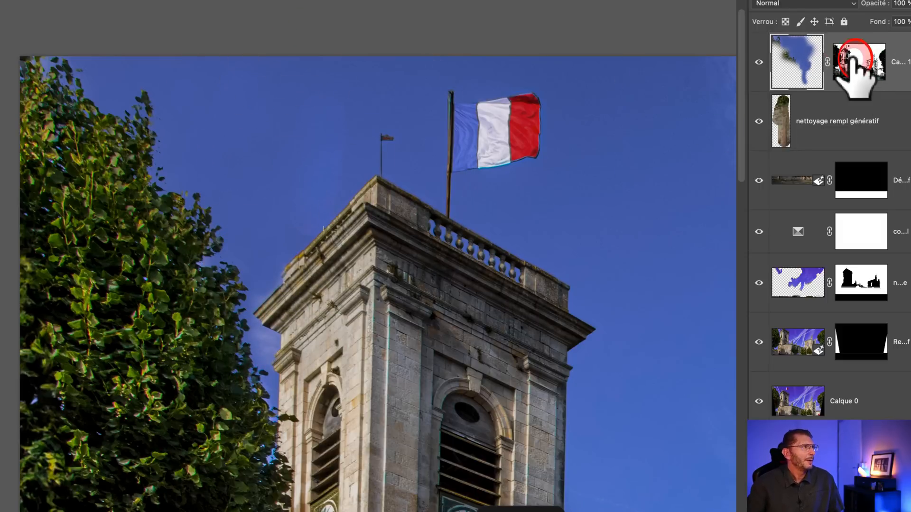
alt+click(849, 58)
alt+click(851, 58)
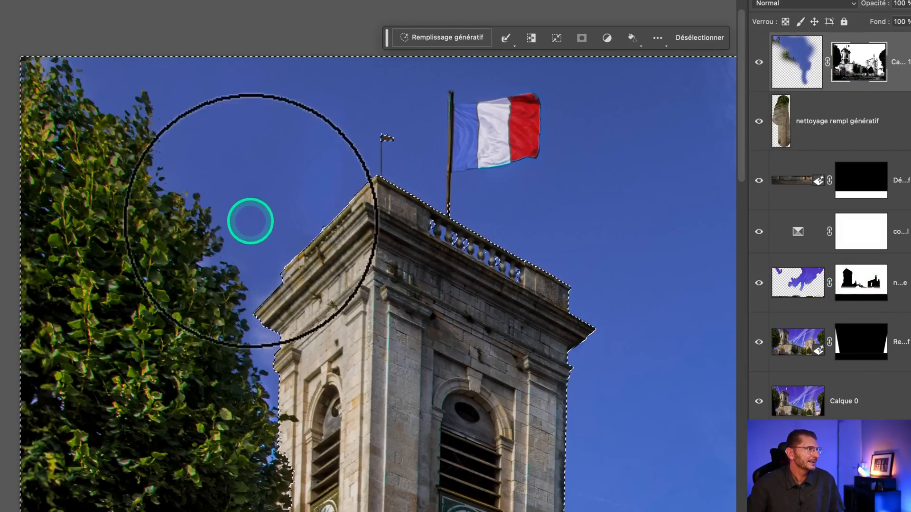
Try to clone between the tree and the tower with the layer mask targeted.
drag(268, 237, 236, 239)
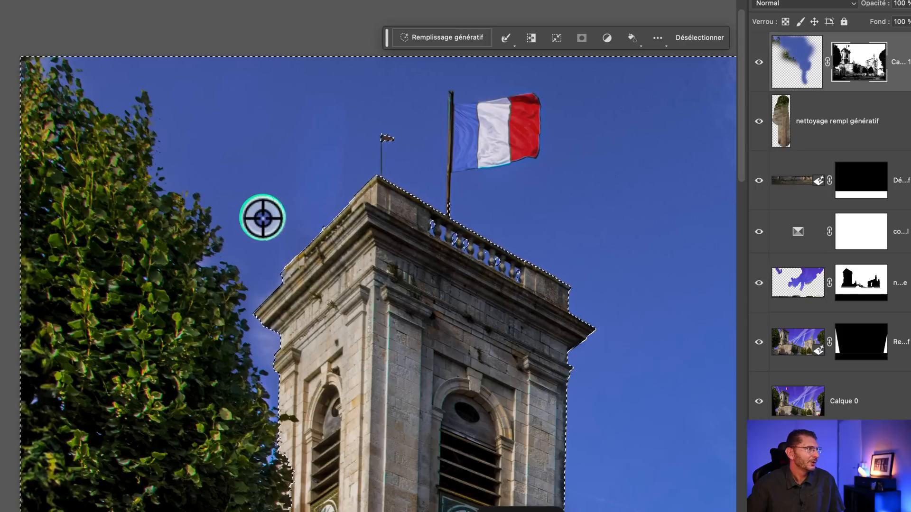
alt+click(265, 215)
drag(256, 253, 253, 304)
Target the top layer's pixels, clone clear sky over the remaining clouds between the tree and the tower within the selection, and deselect.
click(798, 59)
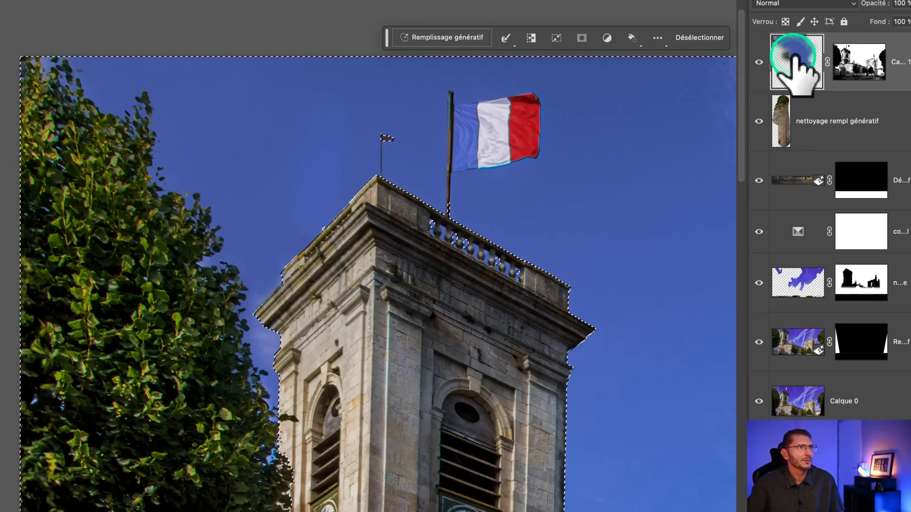
alt+click(270, 213)
drag(253, 309, 251, 330)
alt+click(255, 173)
drag(256, 298, 255, 388)
alt+click(289, 116)
drag(268, 334, 264, 393)
alt+click(271, 200)
drag(257, 433, 260, 468)
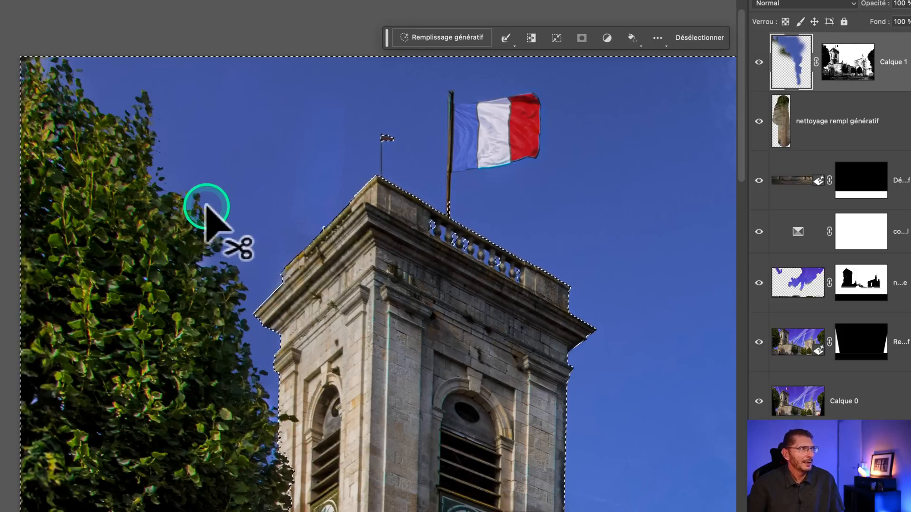
key(super+0)
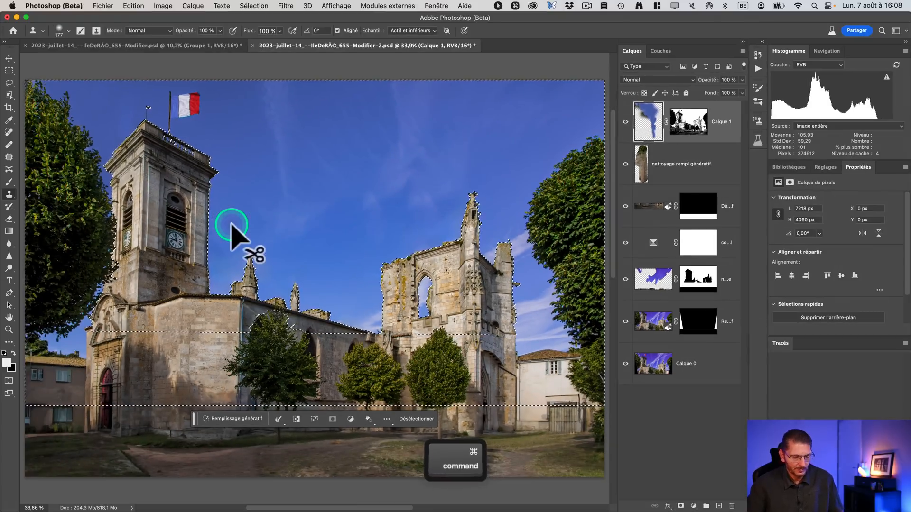
key(super+d)
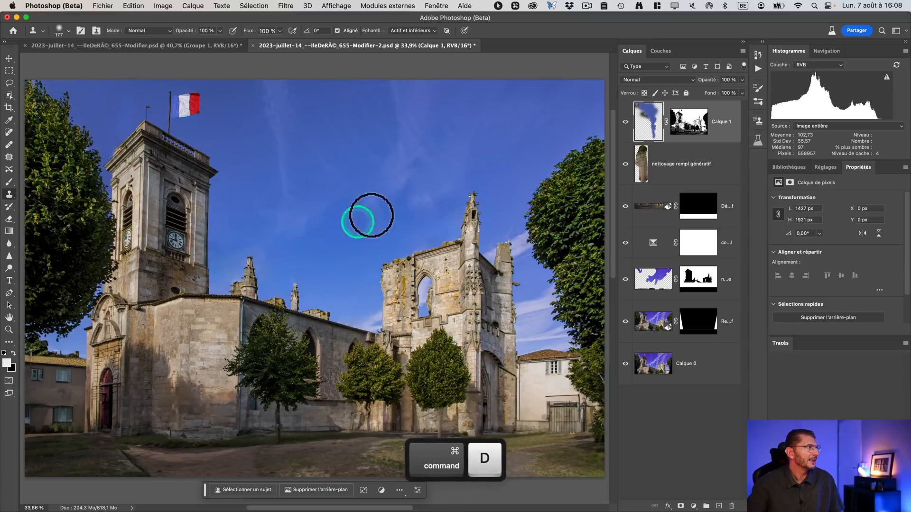
Compare the image with and without the cloned sky layer, and review the original and retouched photos in full screen.
click(626, 124)
click(626, 124)
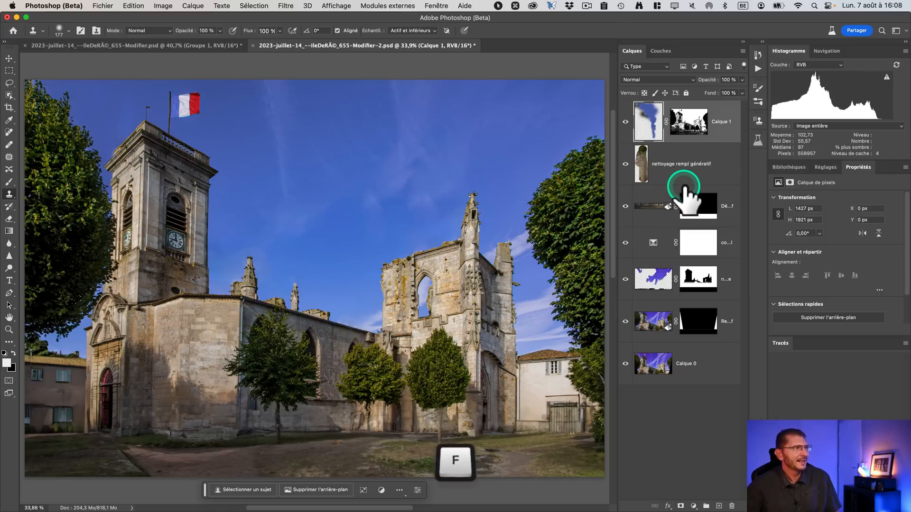
key(f)
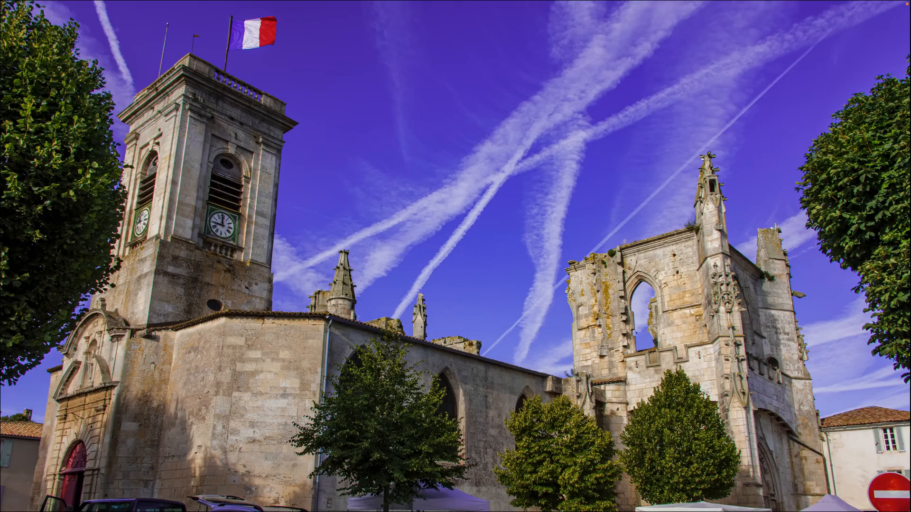
key(Right)
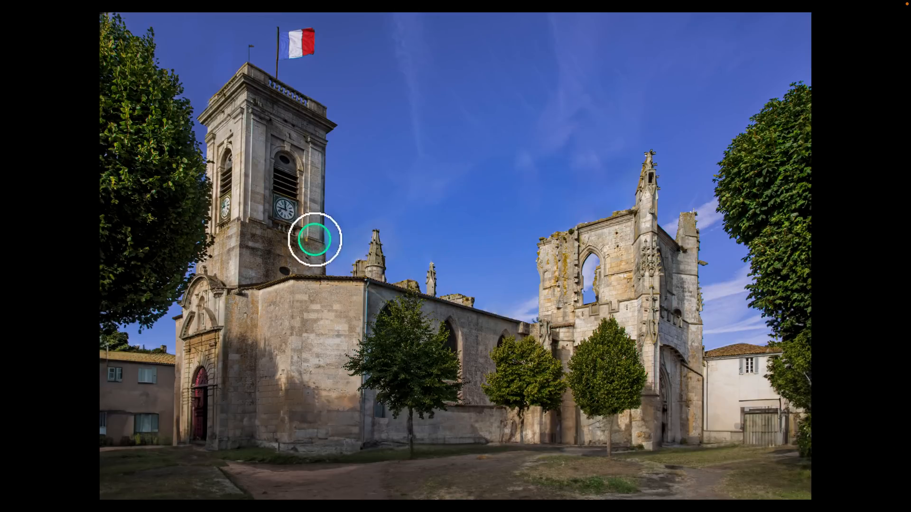
key(z)
key(z)
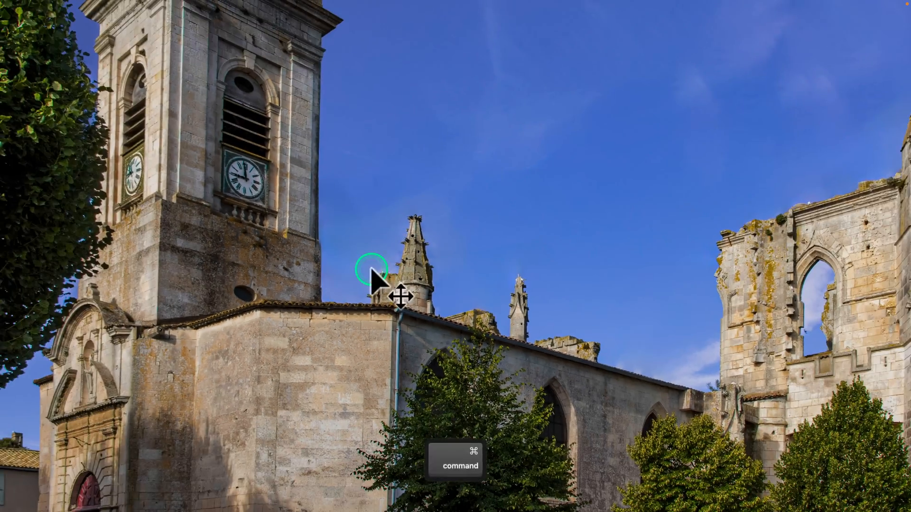
key(super+0)
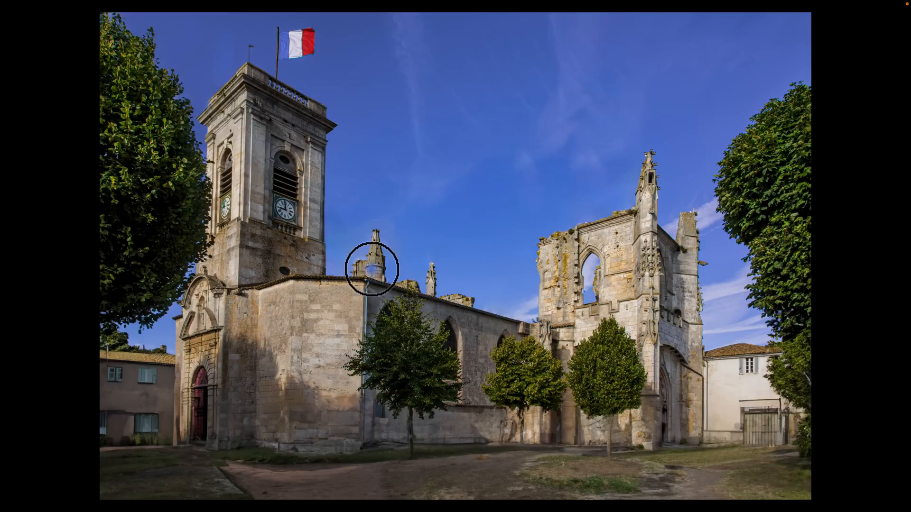